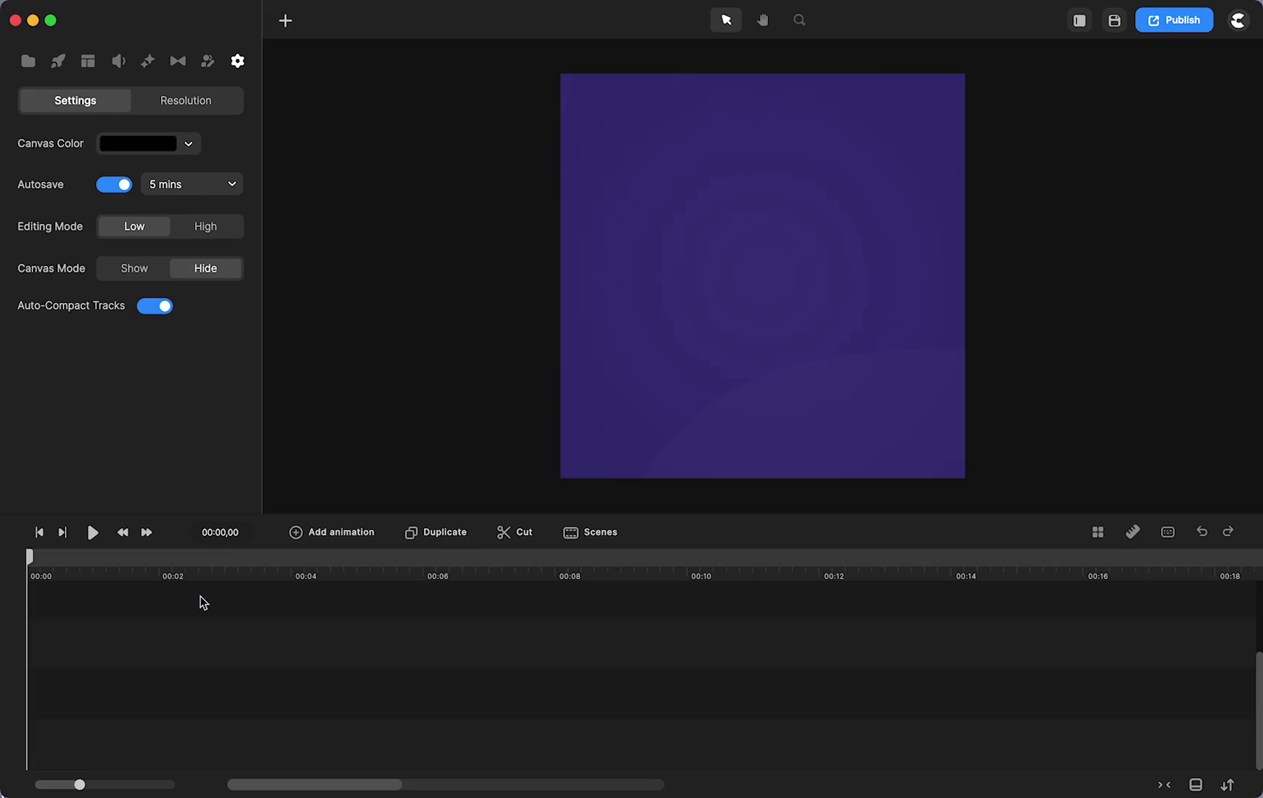
# Preview the video, scrub to the Beep scene at 00:01,22, and list the project scenes.
pyautogui.click(91, 538)
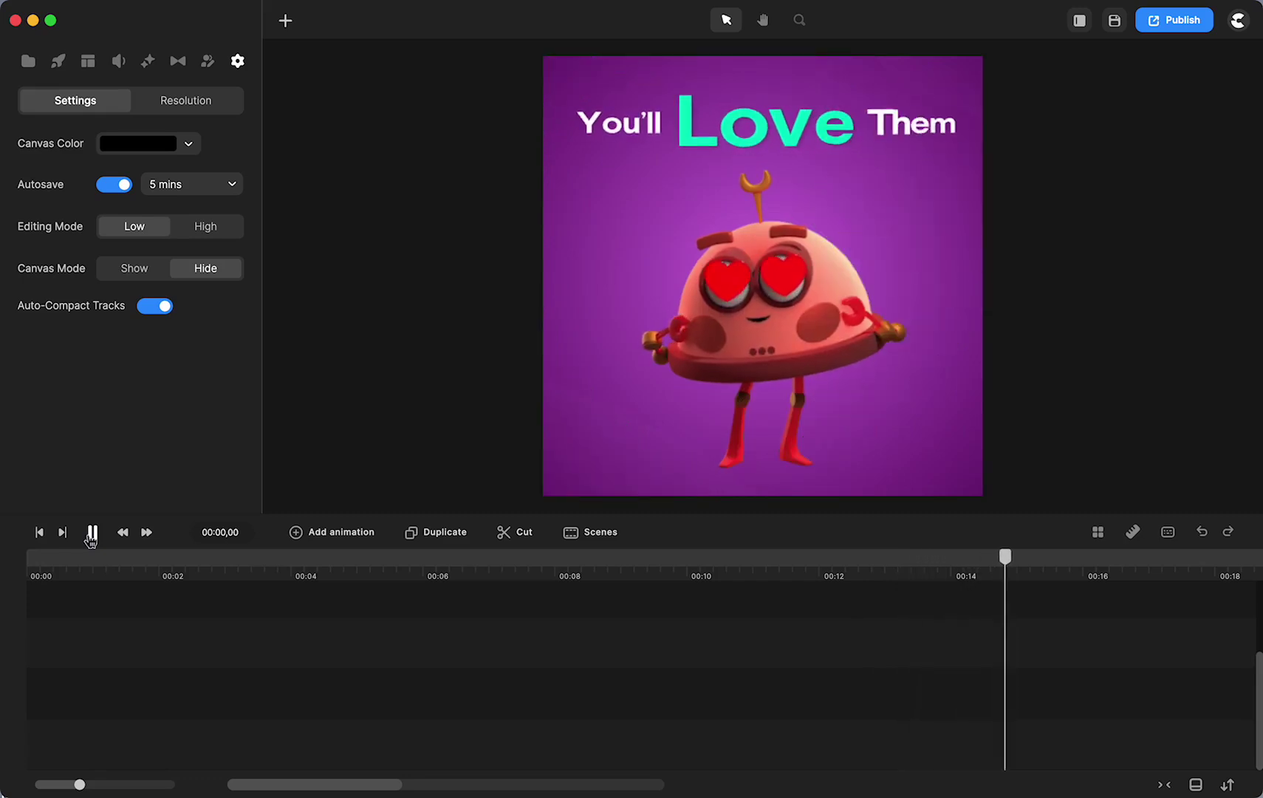
pyautogui.click(92, 533)
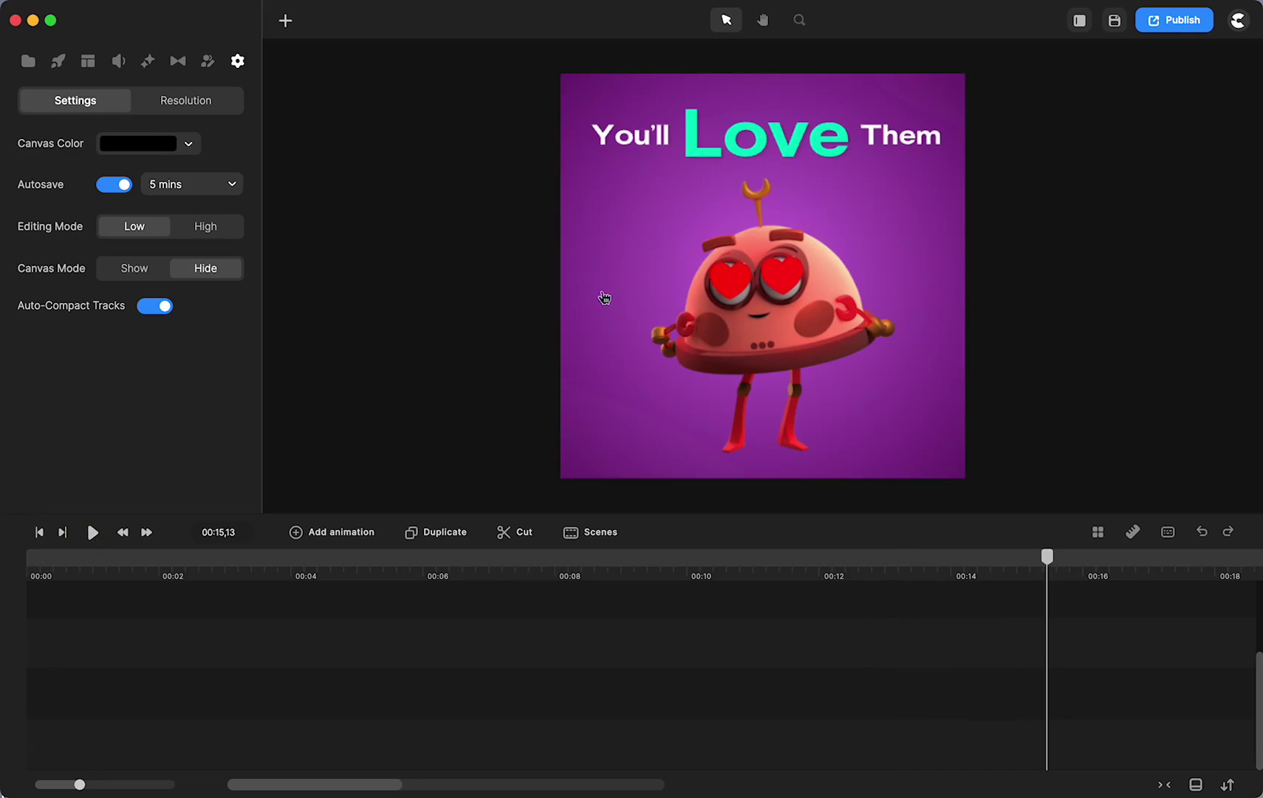
pyautogui.click(40, 533)
pyautogui.moveTo(31, 567); pyautogui.dragTo(141, 557)
pyautogui.click(579, 535)
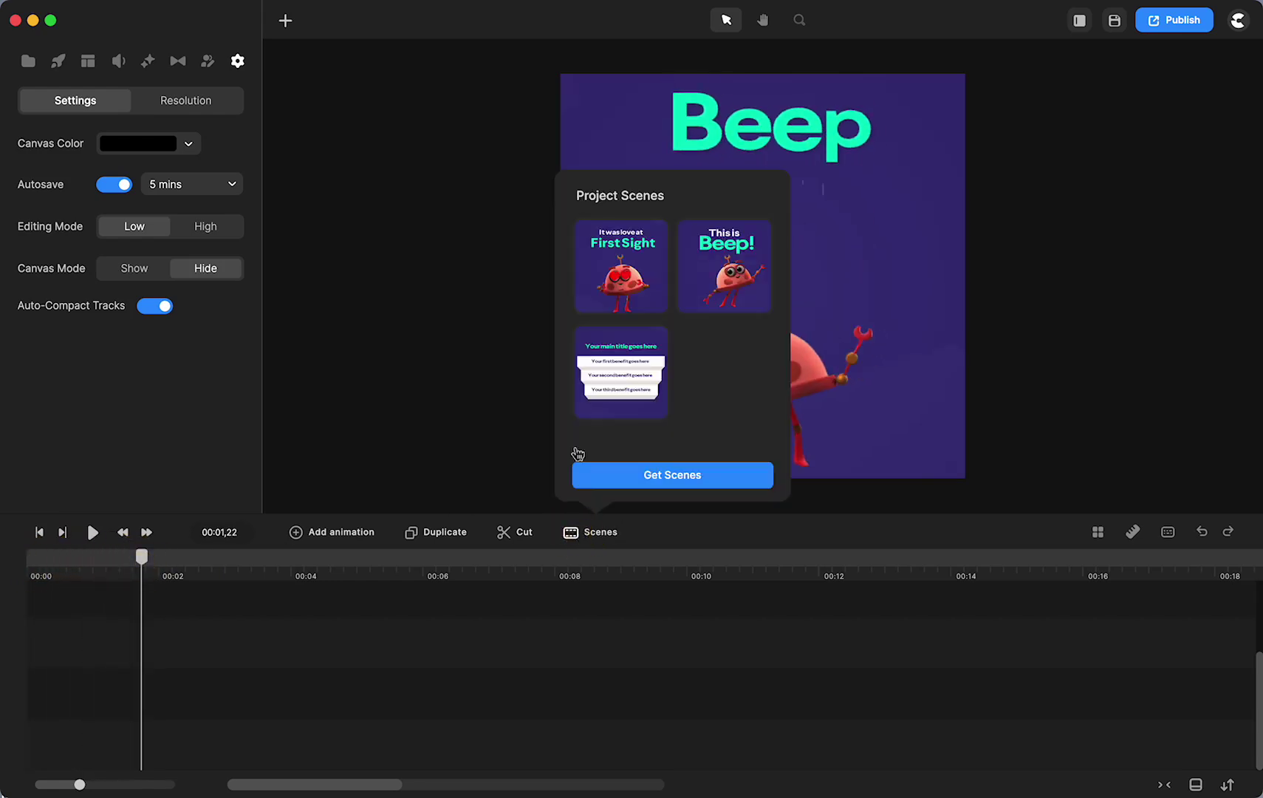
pyautogui.click(684, 476)
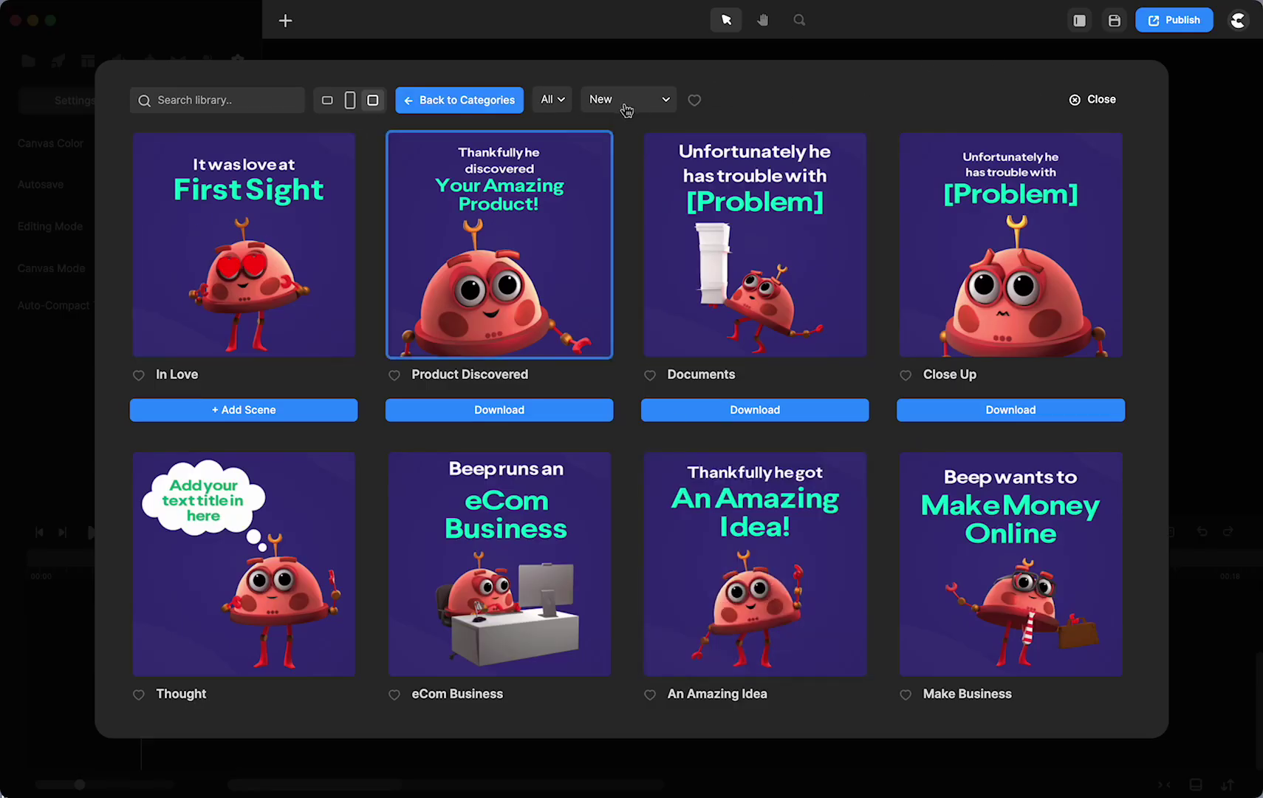
pyautogui.click(553, 112)
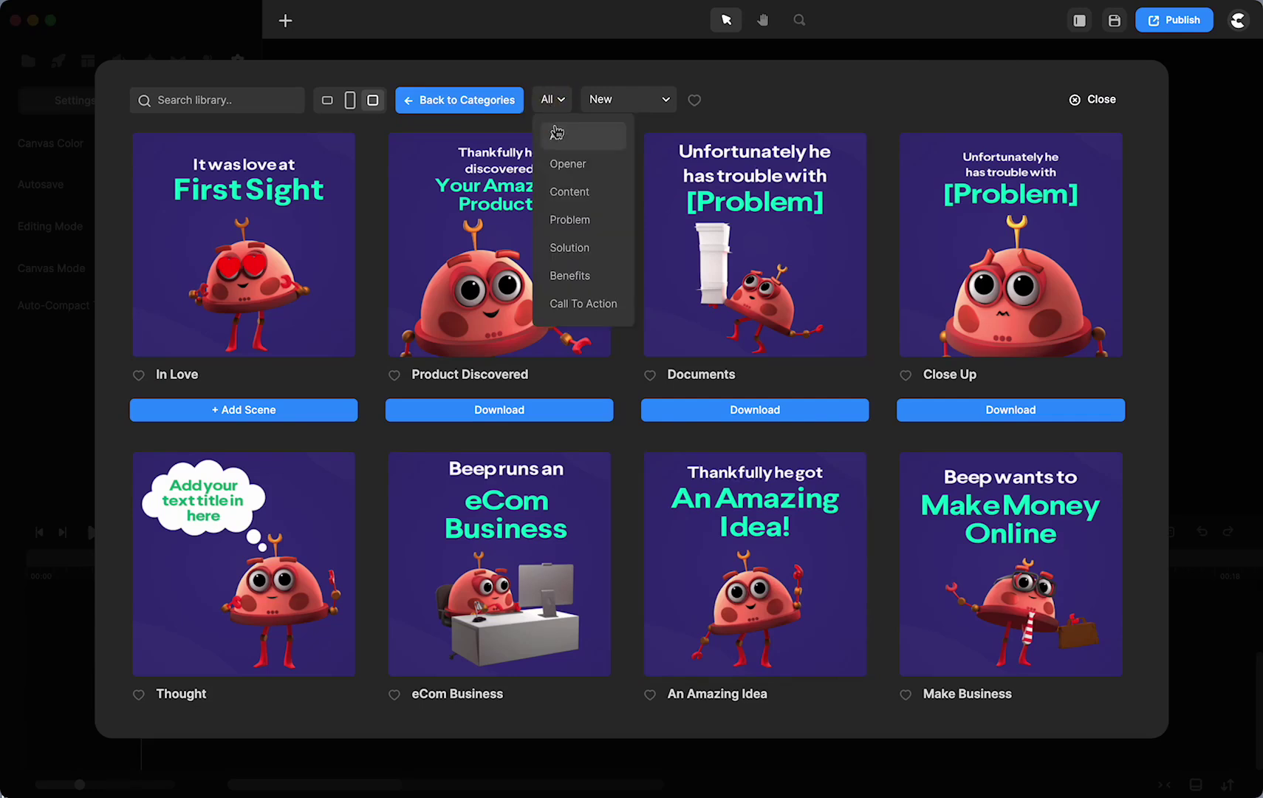
pyautogui.click(557, 131)
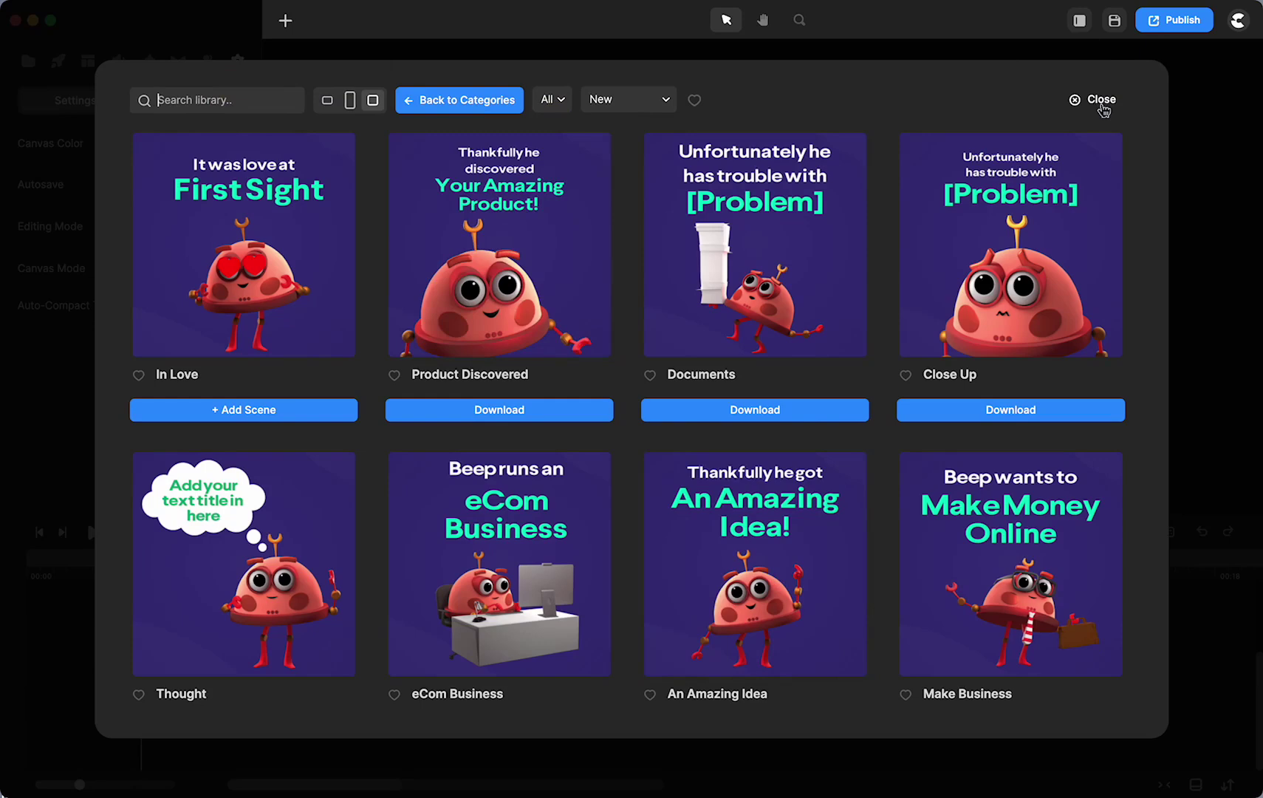
pyautogui.scroll(-5, 359, 202)
pyautogui.scroll(-4, 359, 202)
pyautogui.scroll(10, 359, 204)
pyautogui.click(1076, 101)
pyautogui.click(633, 479)
pyautogui.click(636, 102)
pyautogui.click(636, 102)
pyautogui.click(1239, 288)
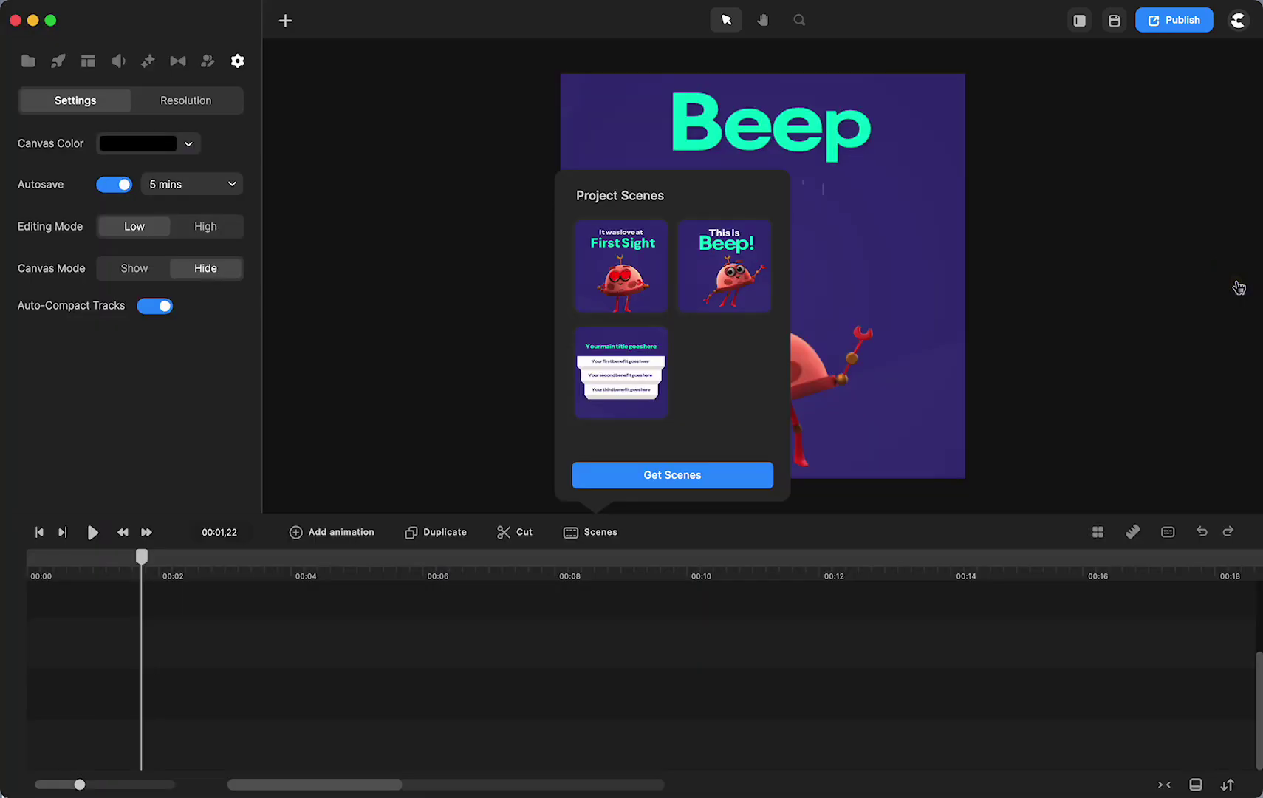
# Close the scenes list, scrub ahead about five seconds, and play until the LOOK scene.
pyautogui.click(1061, 349)
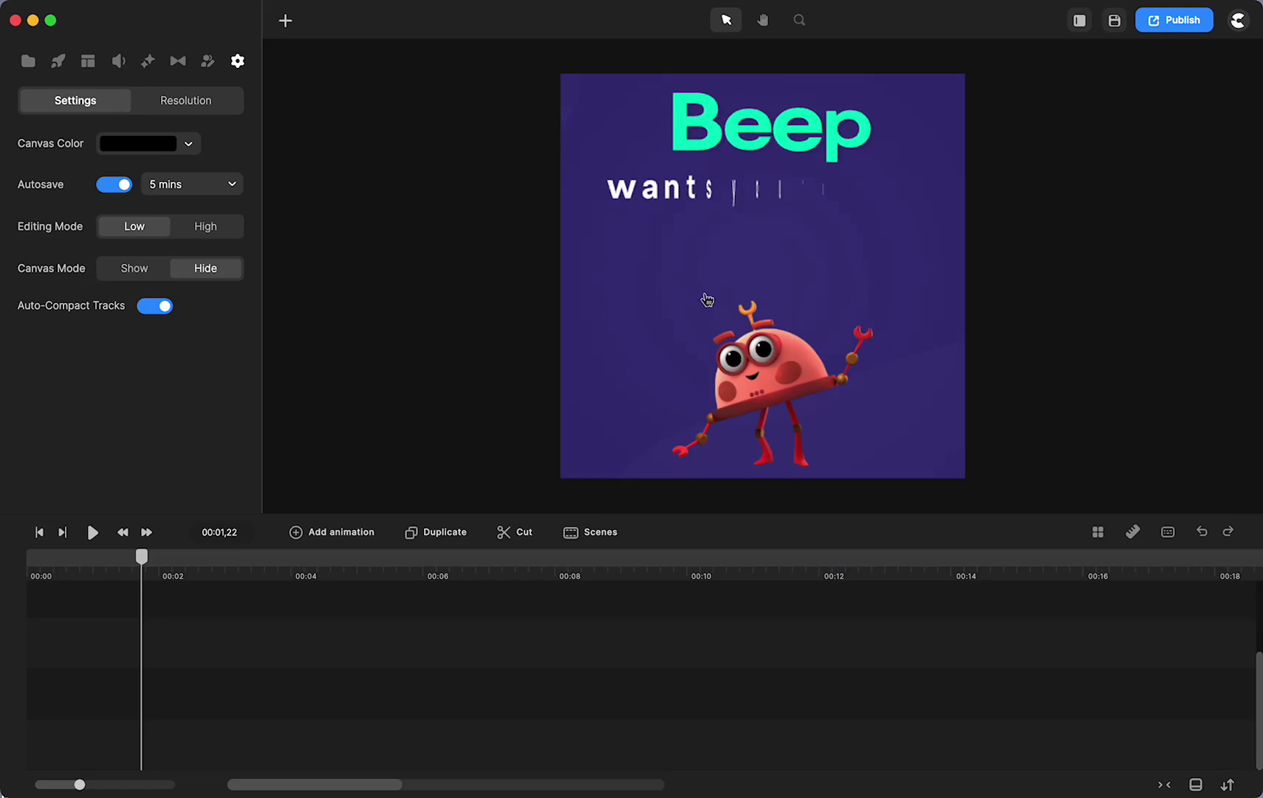
pyautogui.moveTo(146, 560); pyautogui.dragTo(320, 554)
pyautogui.click(93, 534)
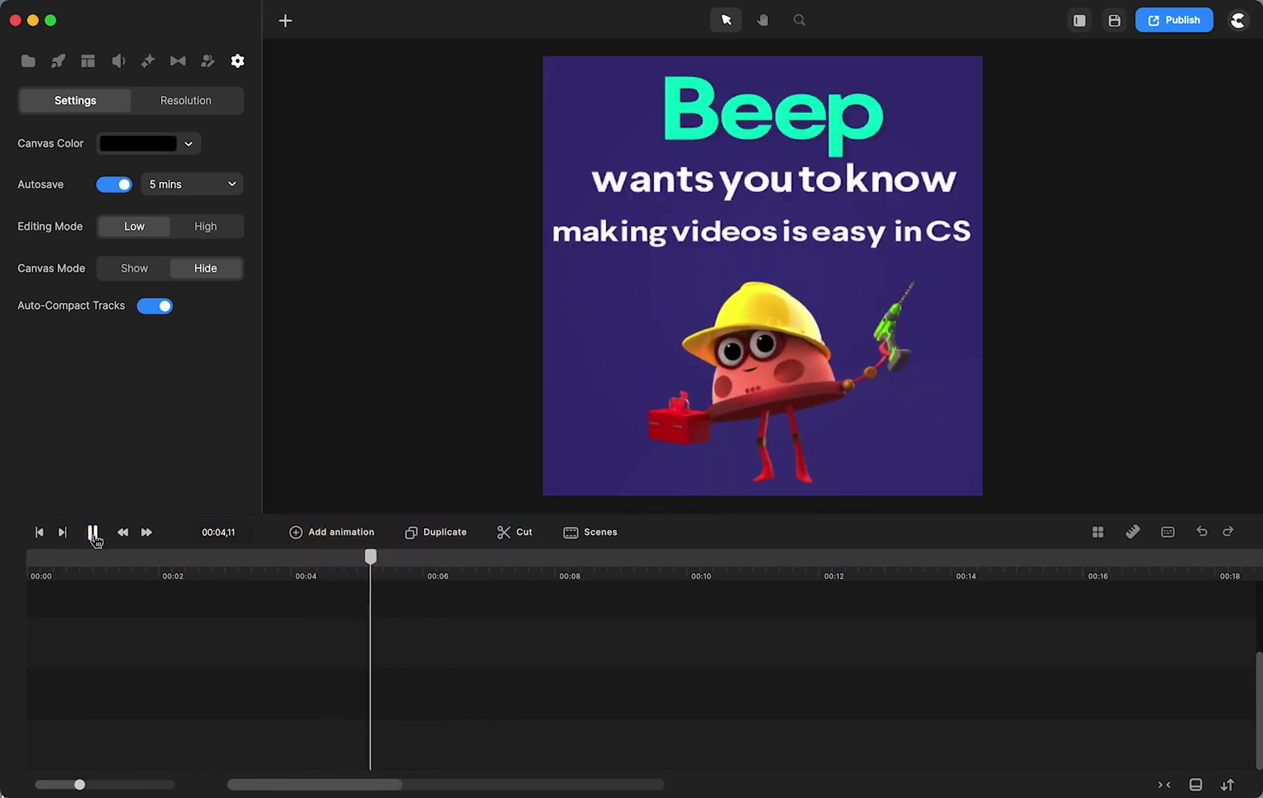
pyautogui.click(93, 533)
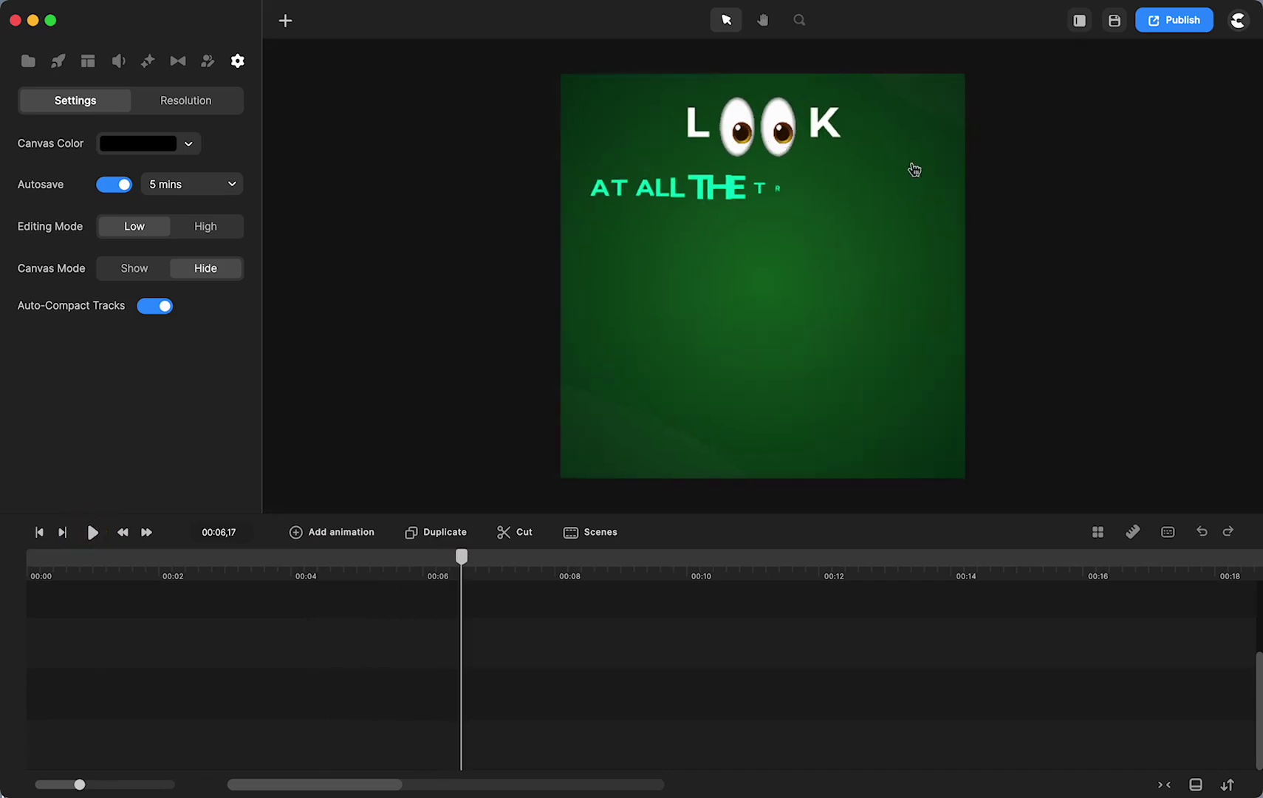
# Replay from 00:05,09 past the REVEAL and ONE-CLICK TRANSITIONS banners, pausing at 00:10,28.
pyautogui.click(378, 560)
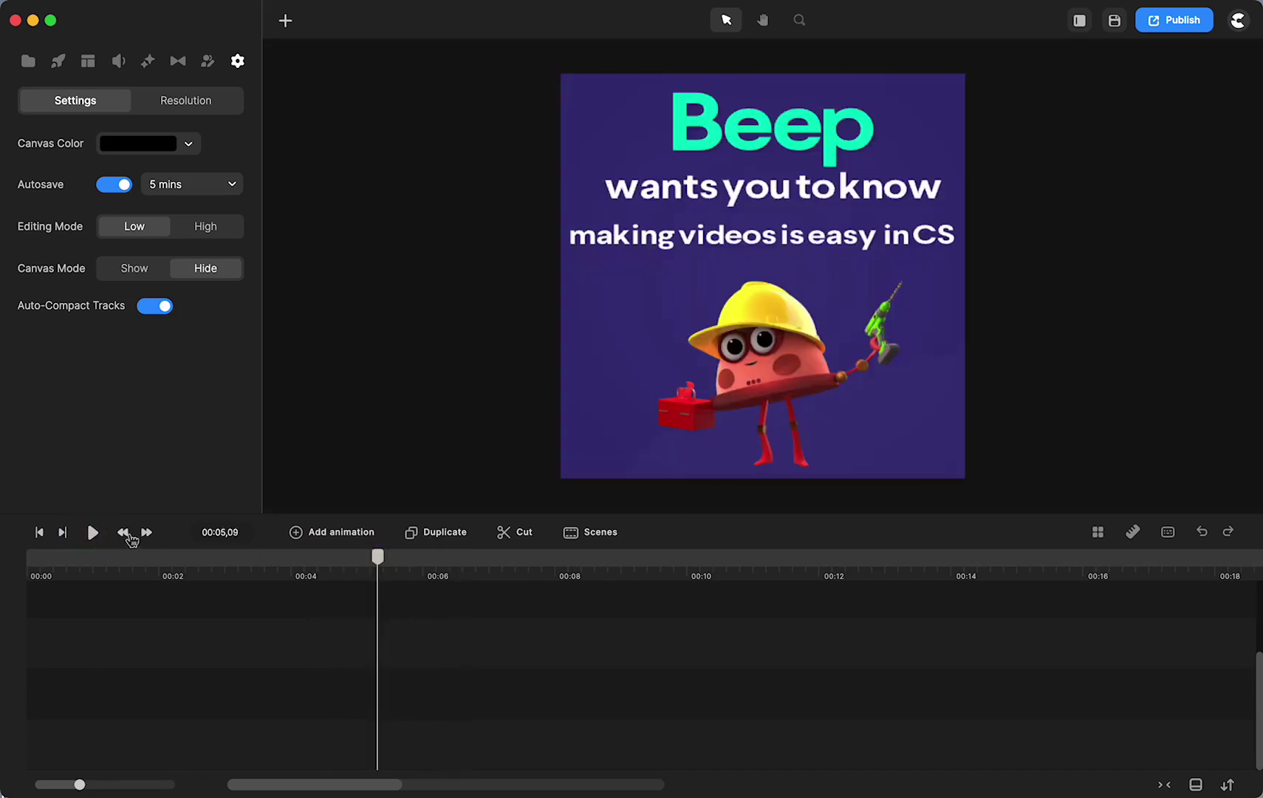
pyautogui.click(94, 533)
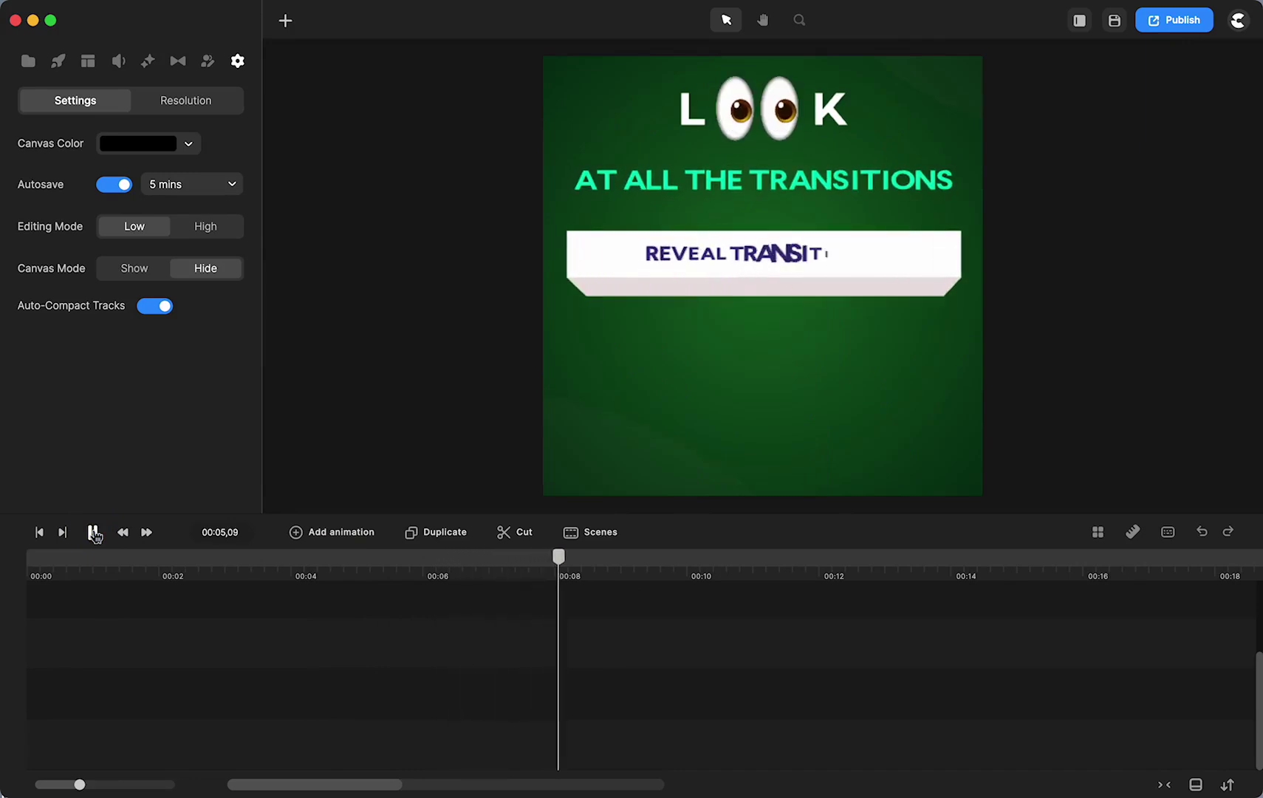
pyautogui.click(94, 533)
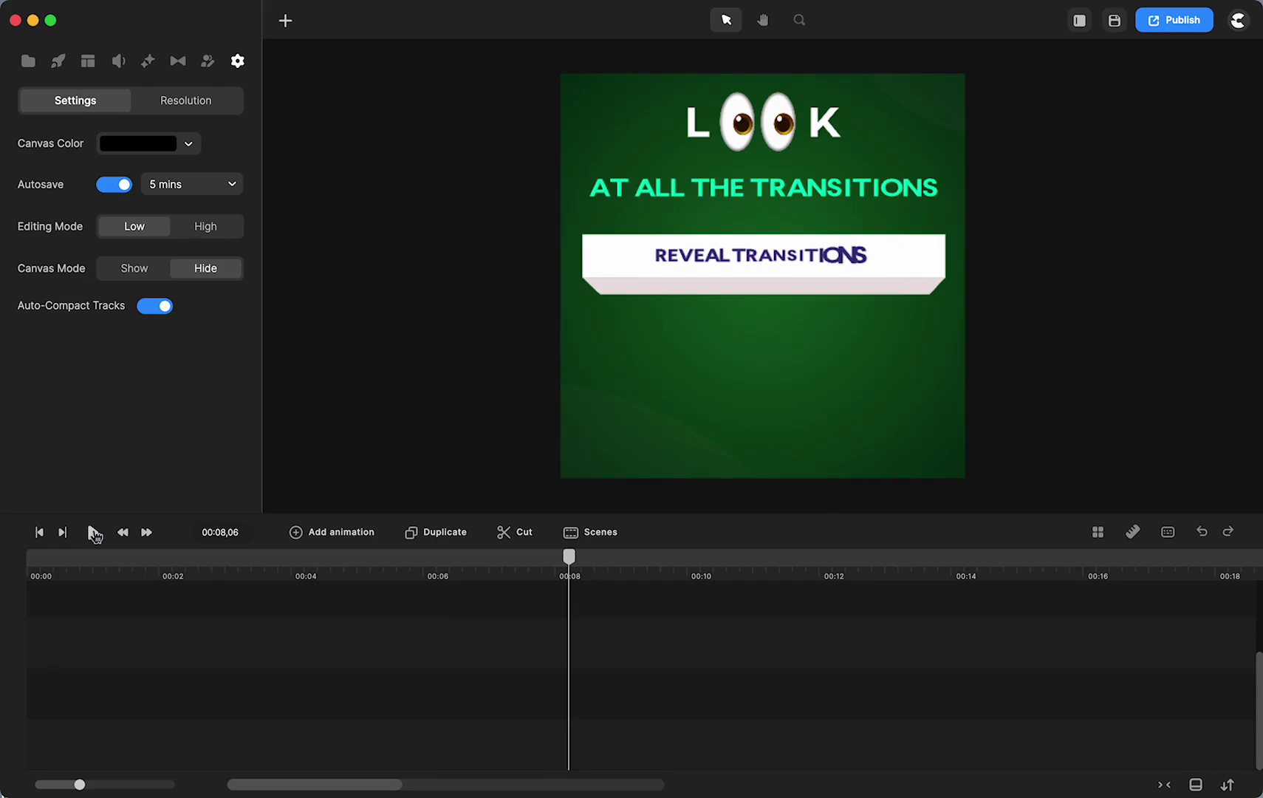
pyautogui.click(93, 533)
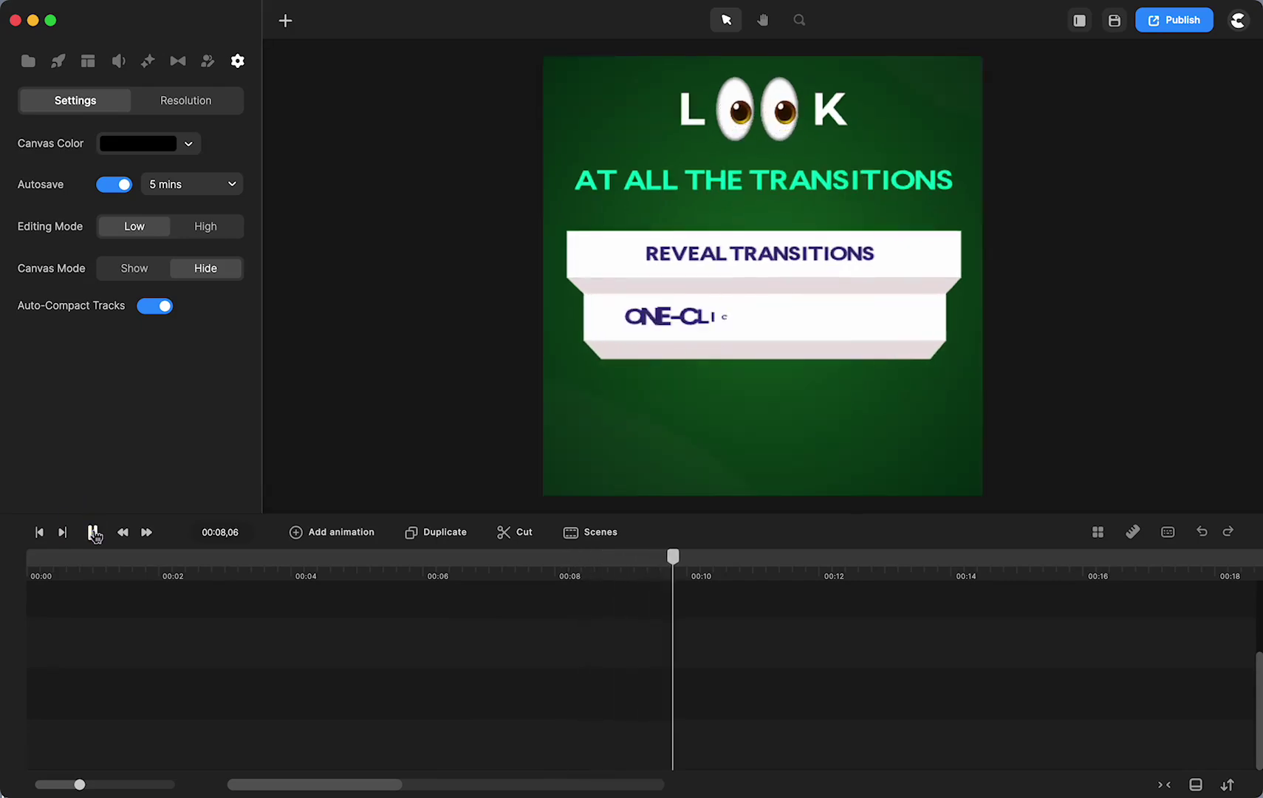
pyautogui.click(94, 534)
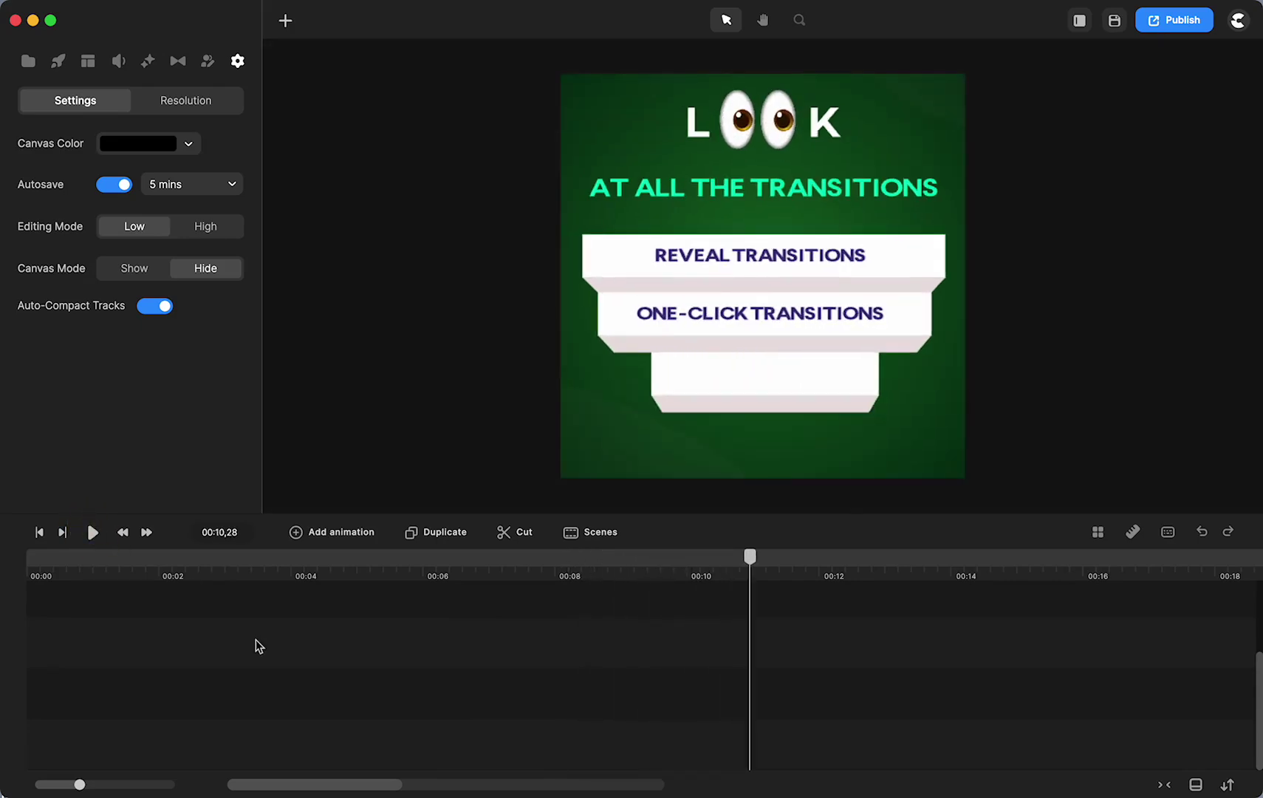
pyautogui.scroll(3, 258, 646)
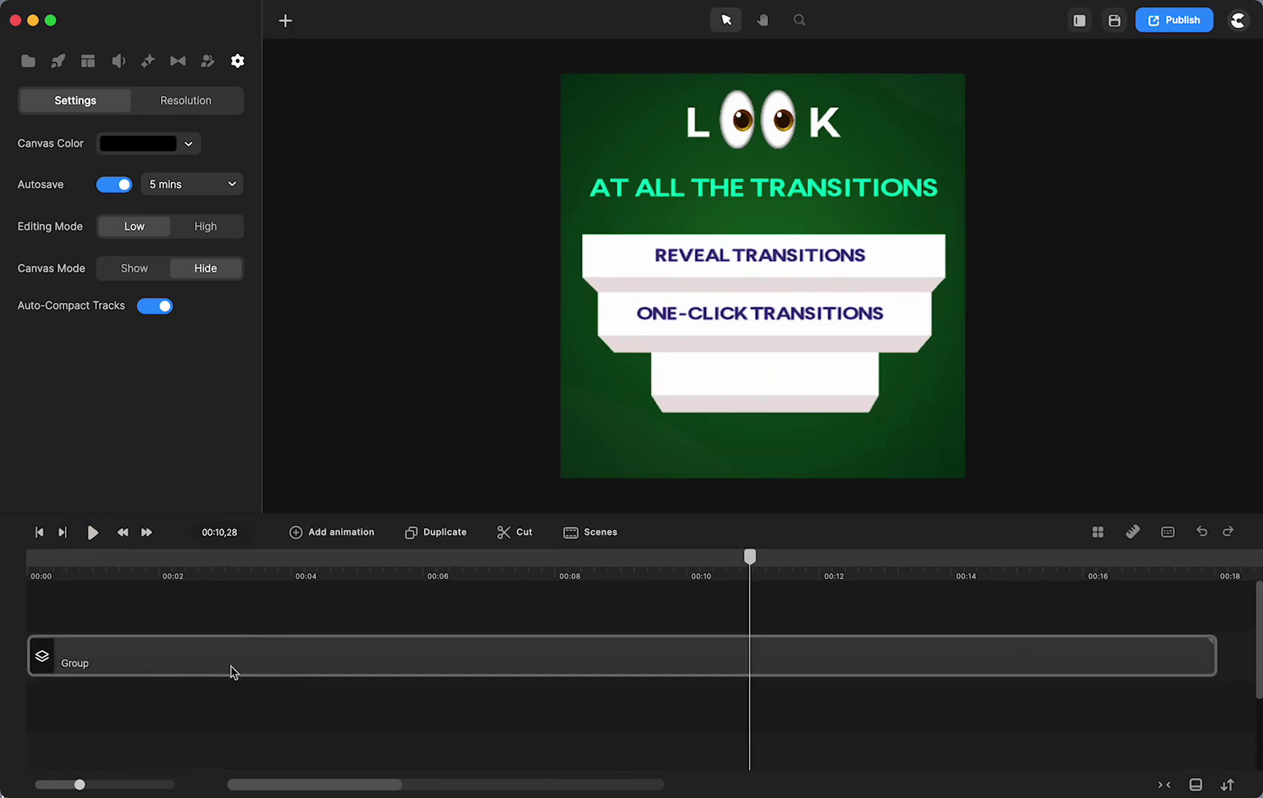
# Ungroup the main Group track into BEEP INTRO, BENEFITS BOXES and SOLUTION tracks.
pyautogui.click(196, 664)
pyautogui.rightClick(195, 664)
pyautogui.click(233, 555)
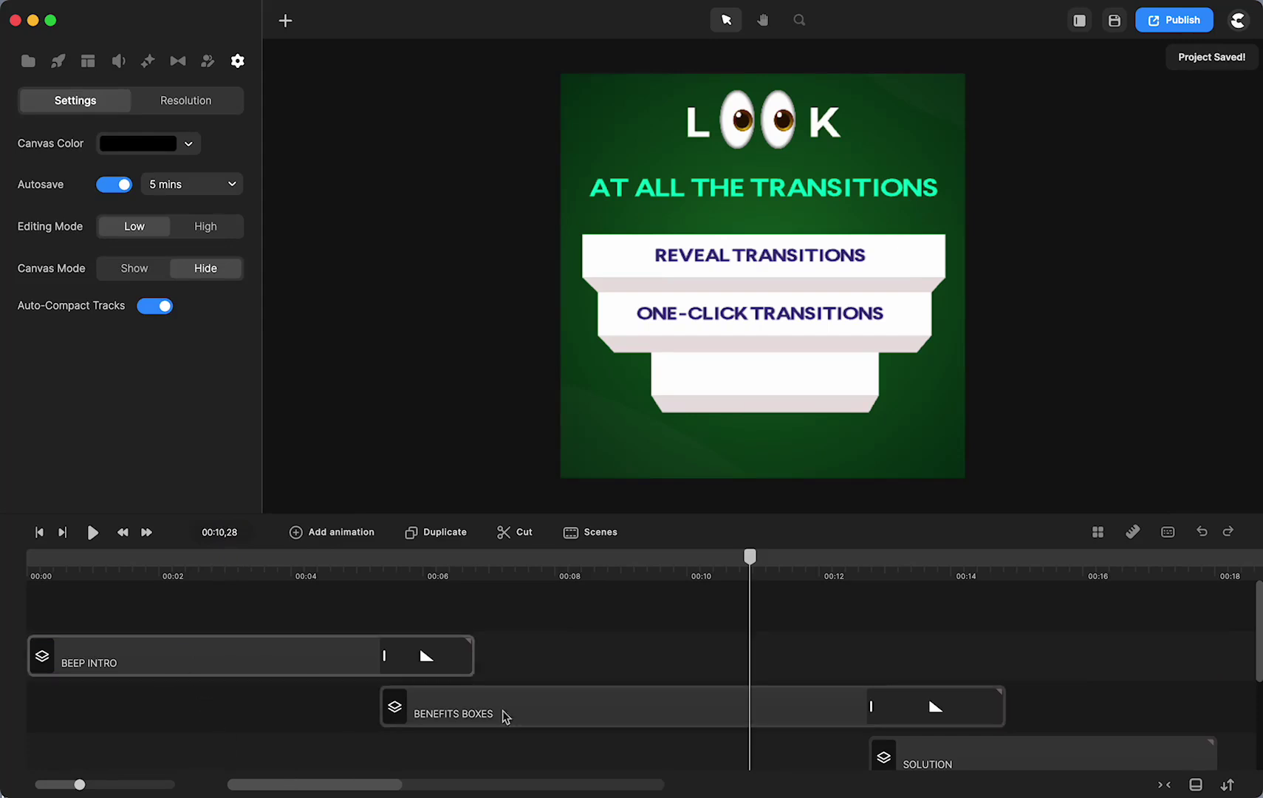
pyautogui.scroll(-2, 578, 693)
pyautogui.click(408, 611)
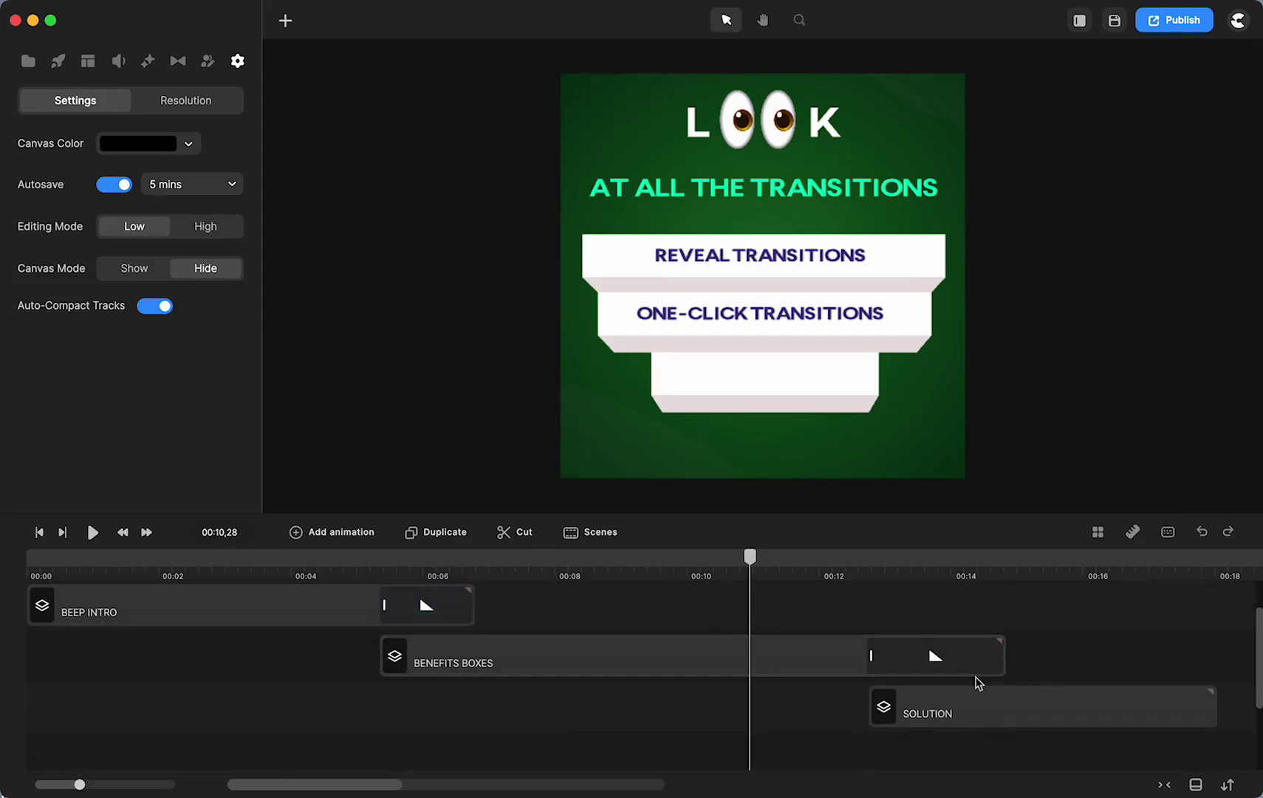
# Scroll the timeline right, set the playhead to 00:20,09, and select the top Group clip.
pyautogui.scroll(2, 973, 724)
pyautogui.hscroll(5, 973, 724)
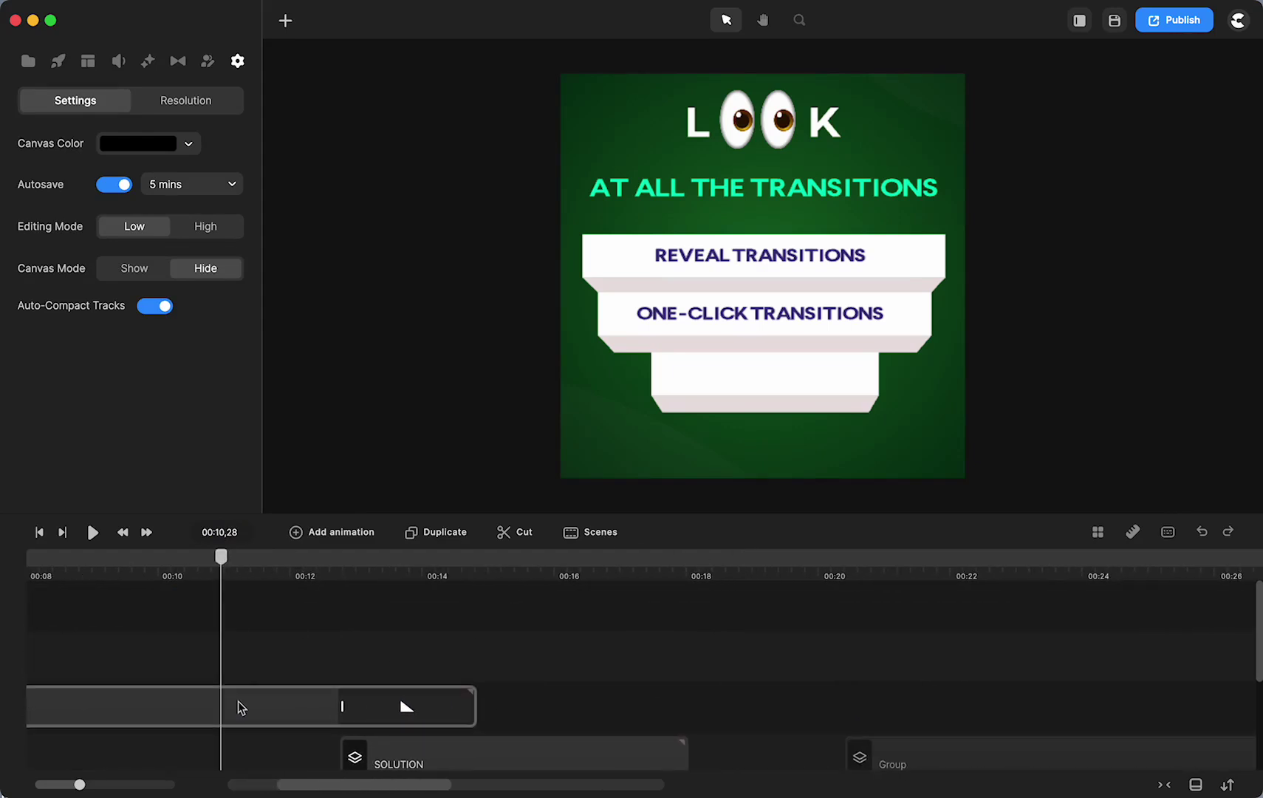
pyautogui.hscroll(-3, 229, 705)
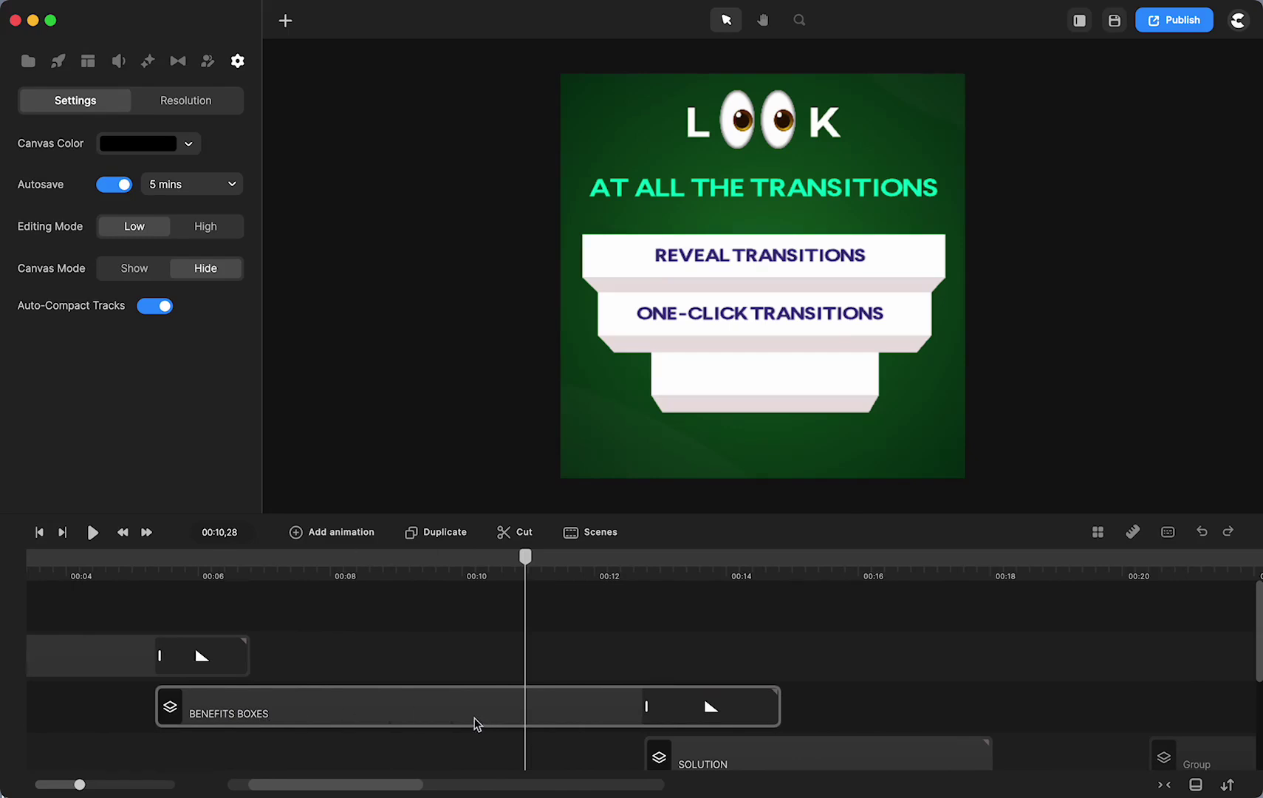
pyautogui.hscroll(6, 473, 722)
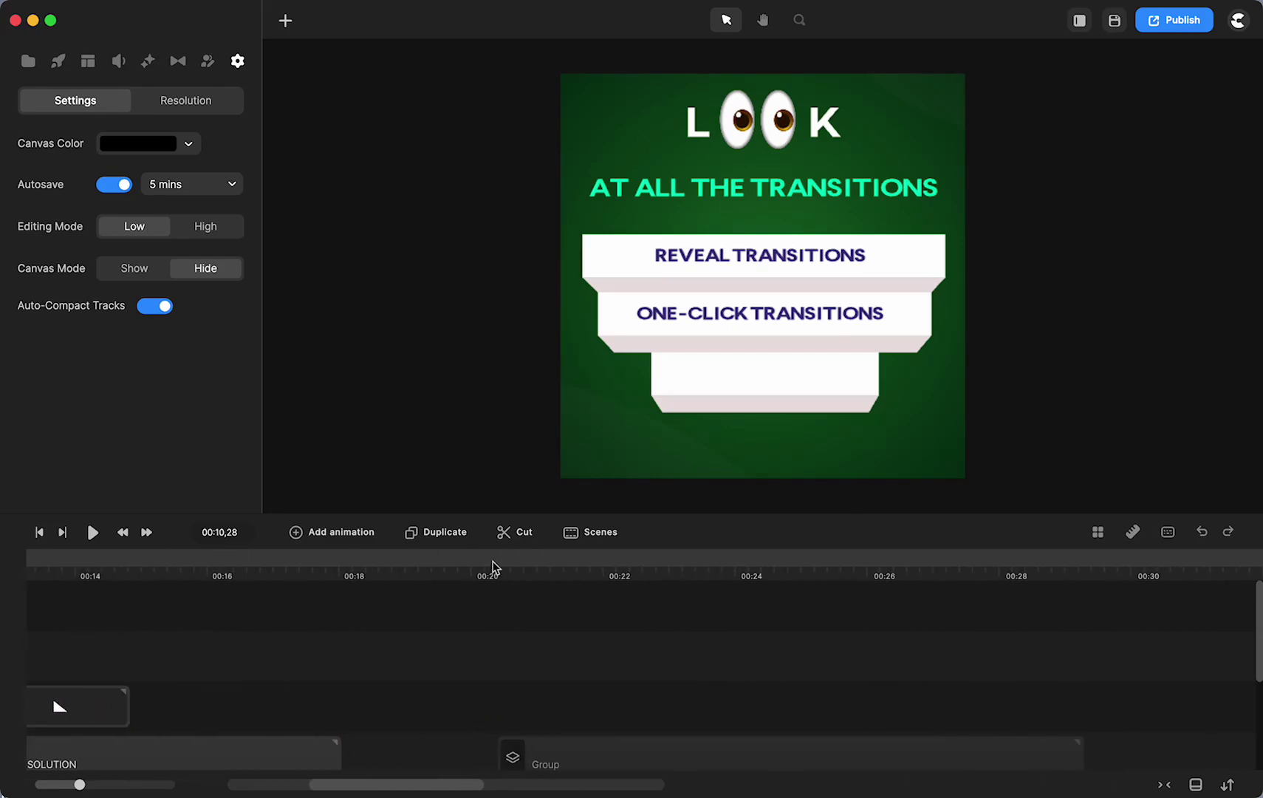
pyautogui.click(493, 567)
pyautogui.scroll(-3, 524, 685)
pyautogui.click(574, 623)
# Show the top four-image tree Group clip and hide the lower overlapping Group clip.
pyautogui.rightClick(577, 629)
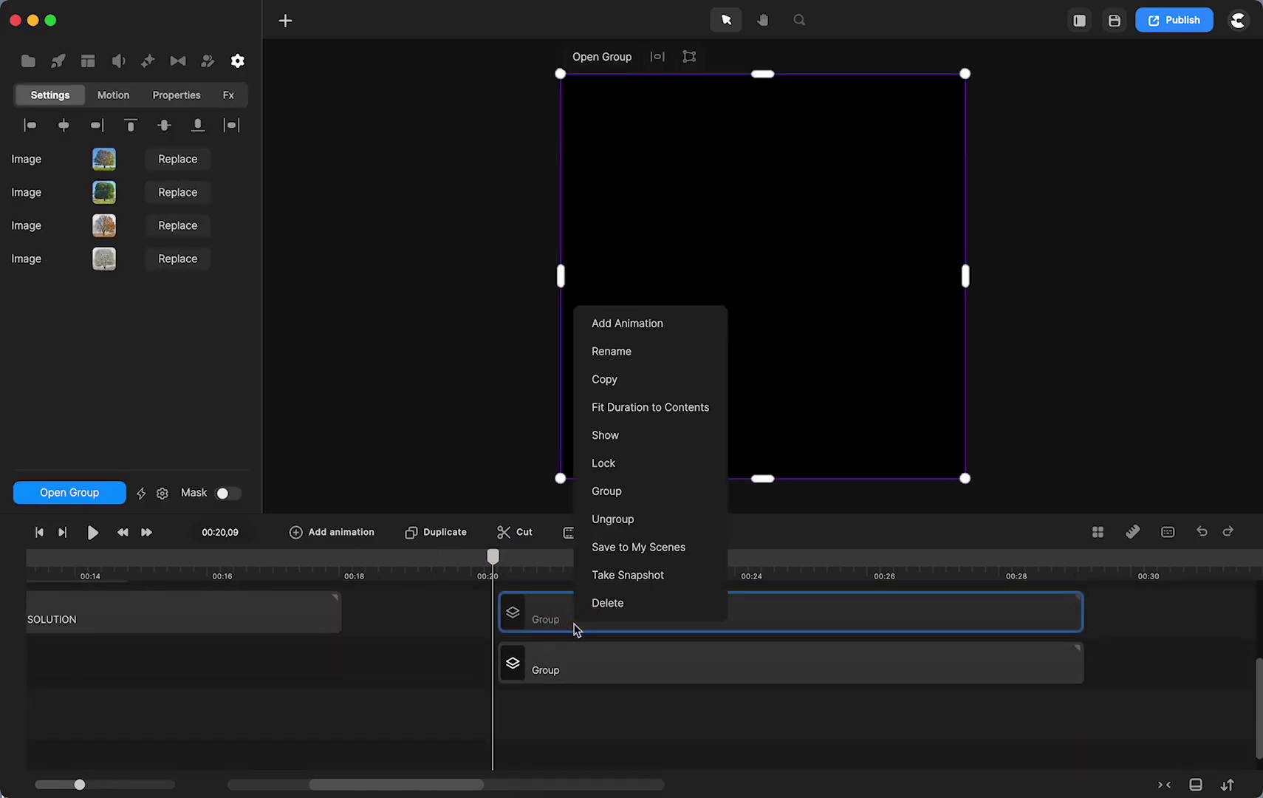
pyautogui.click(613, 436)
pyautogui.click(554, 667)
pyautogui.rightClick(556, 670)
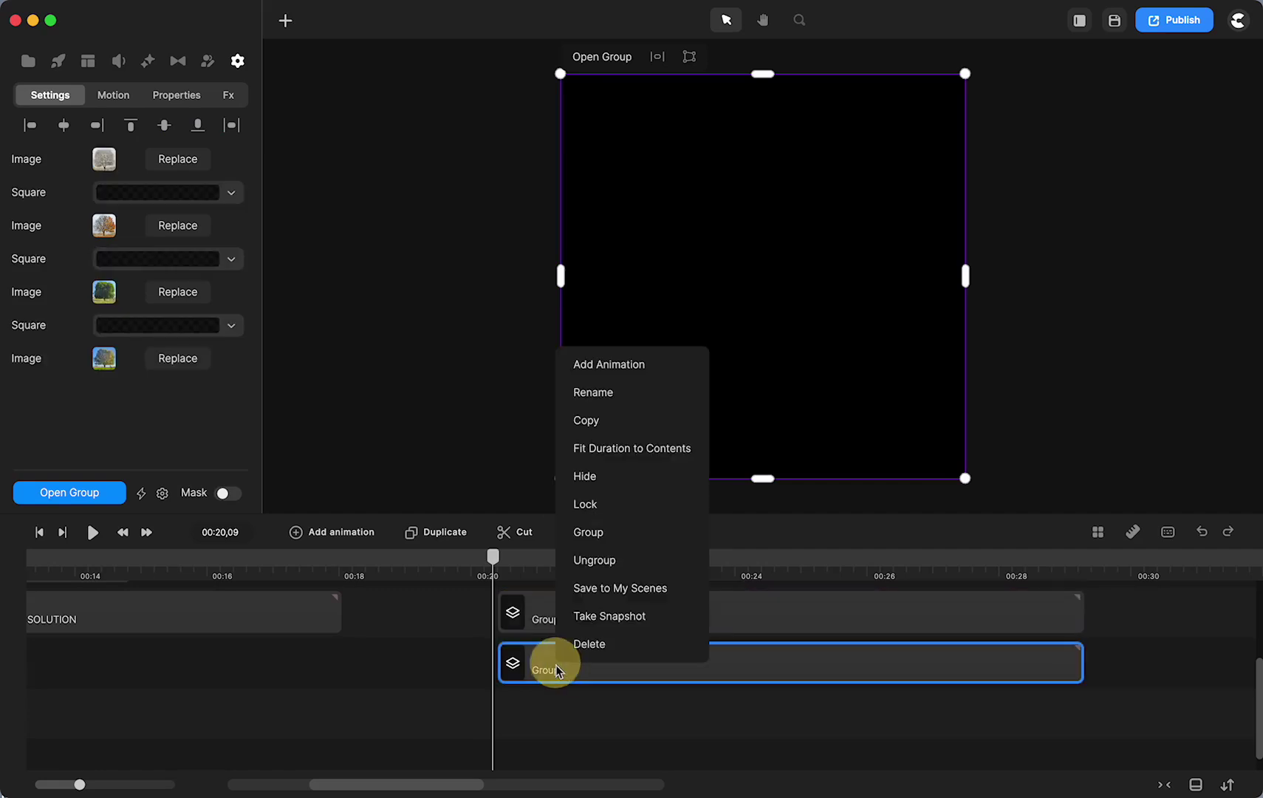
pyautogui.click(585, 477)
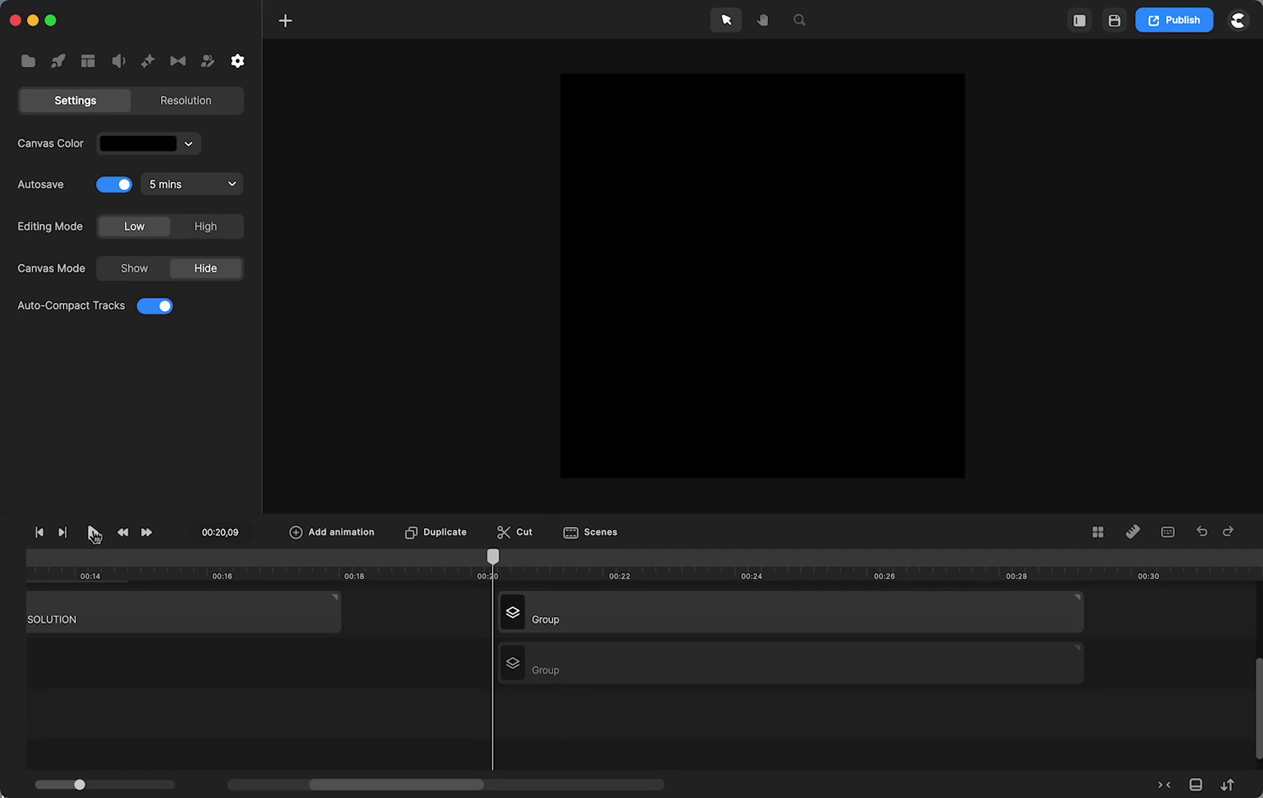
# Play the tree group to the autumn image, then replay it from spring near 00:27.
pyautogui.click(93, 532)
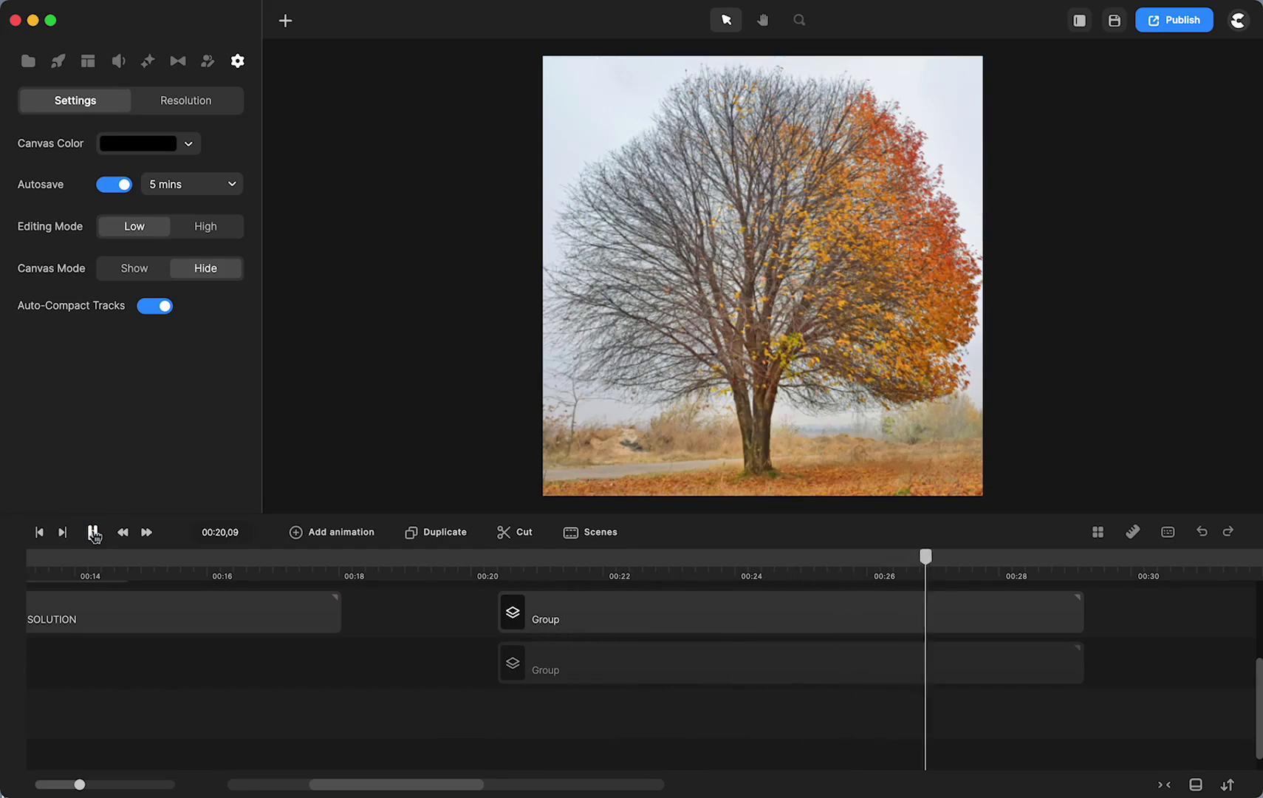
pyautogui.click(93, 531)
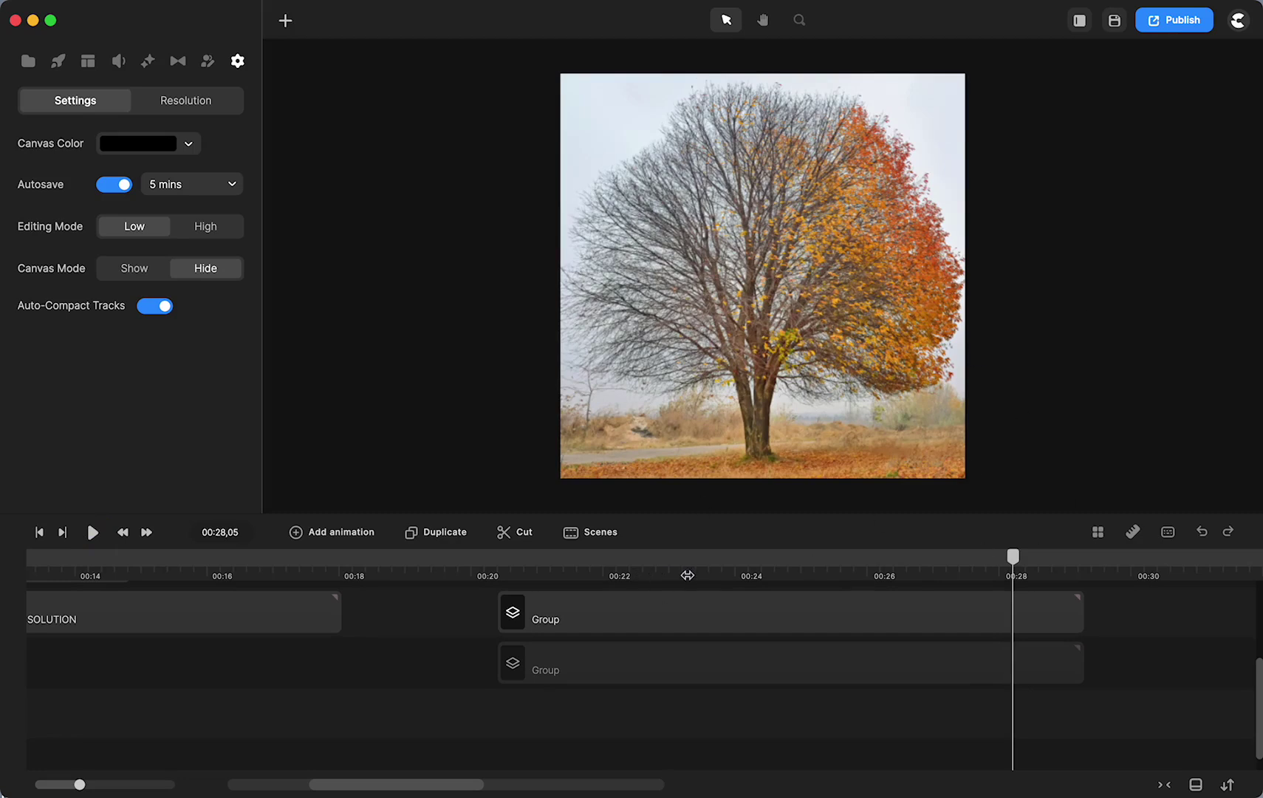
pyautogui.moveTo(1013, 560); pyautogui.dragTo(951, 561)
pyautogui.click(527, 594)
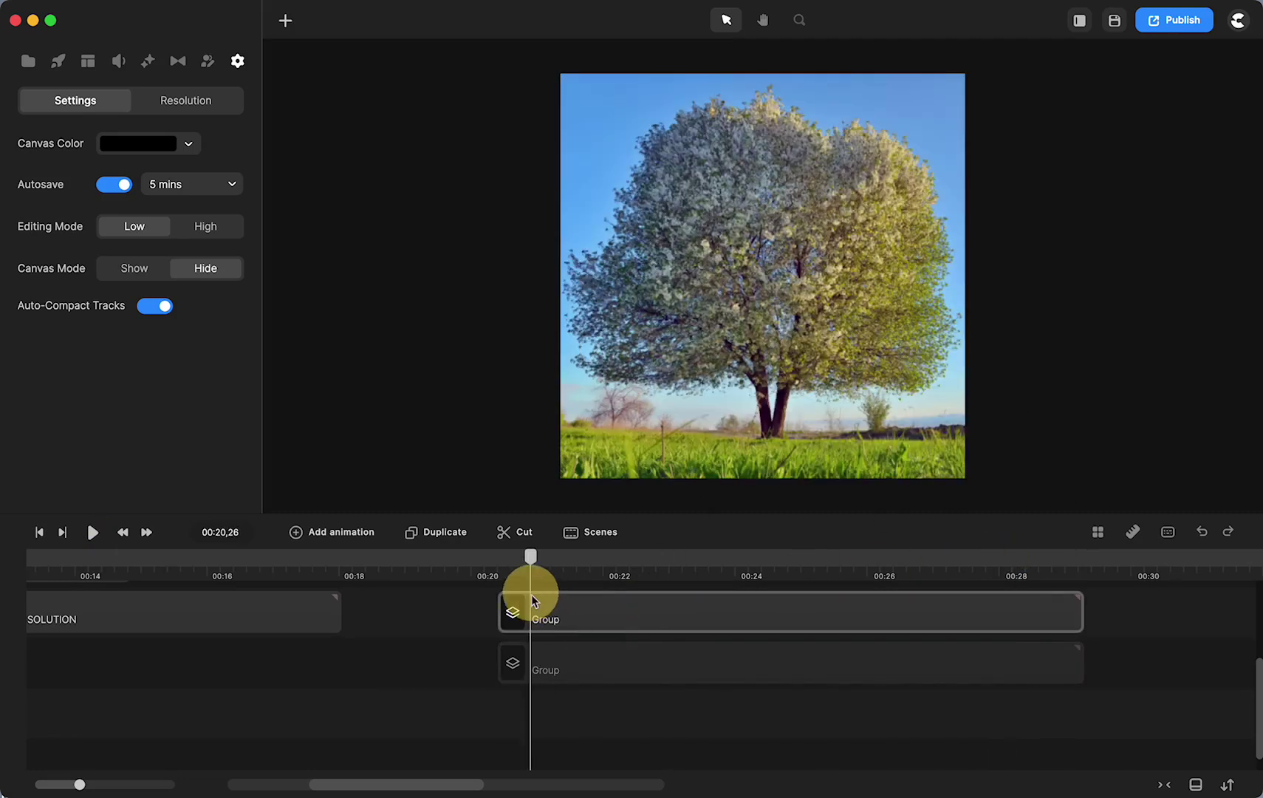
pyautogui.click(93, 532)
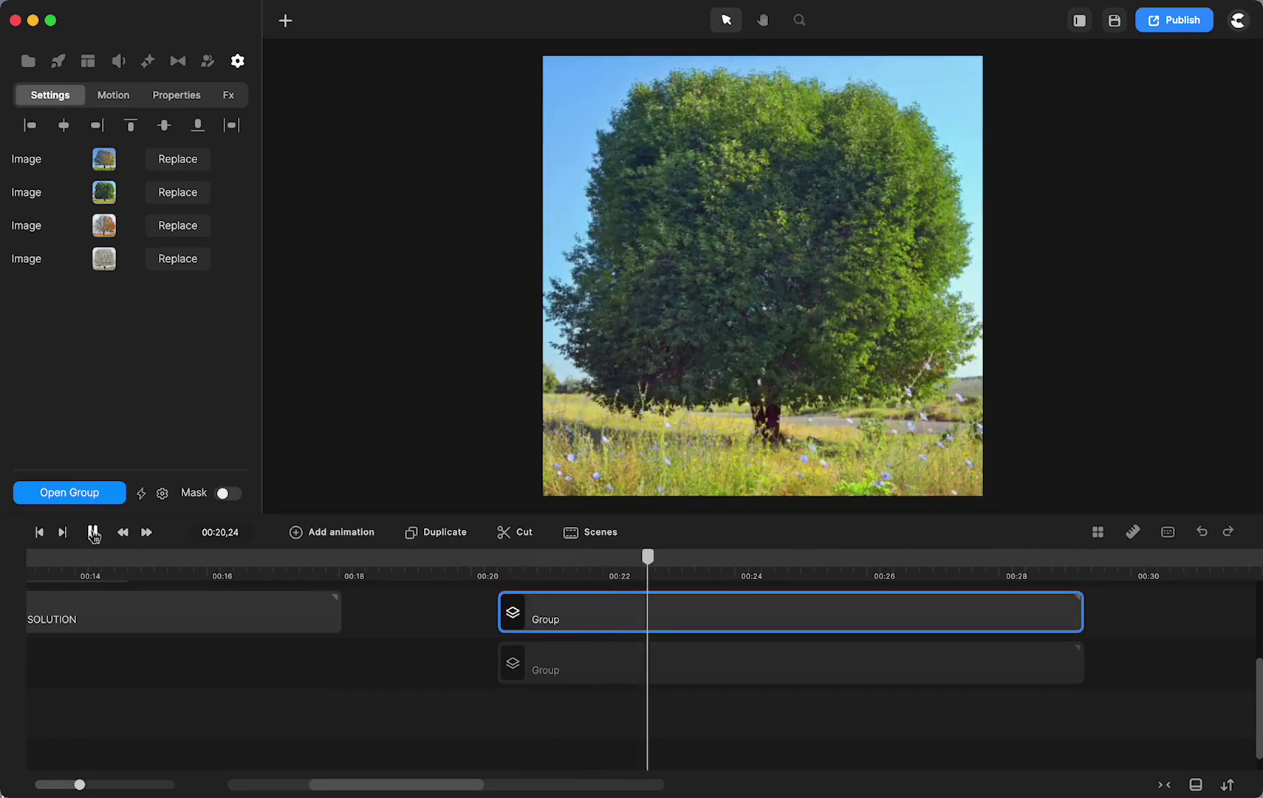
# Scrub back to the spring tree, open the tree group, and inspect summer's reveal transition.
pyautogui.click(93, 532)
pyautogui.moveTo(663, 556); pyautogui.dragTo(629, 570)
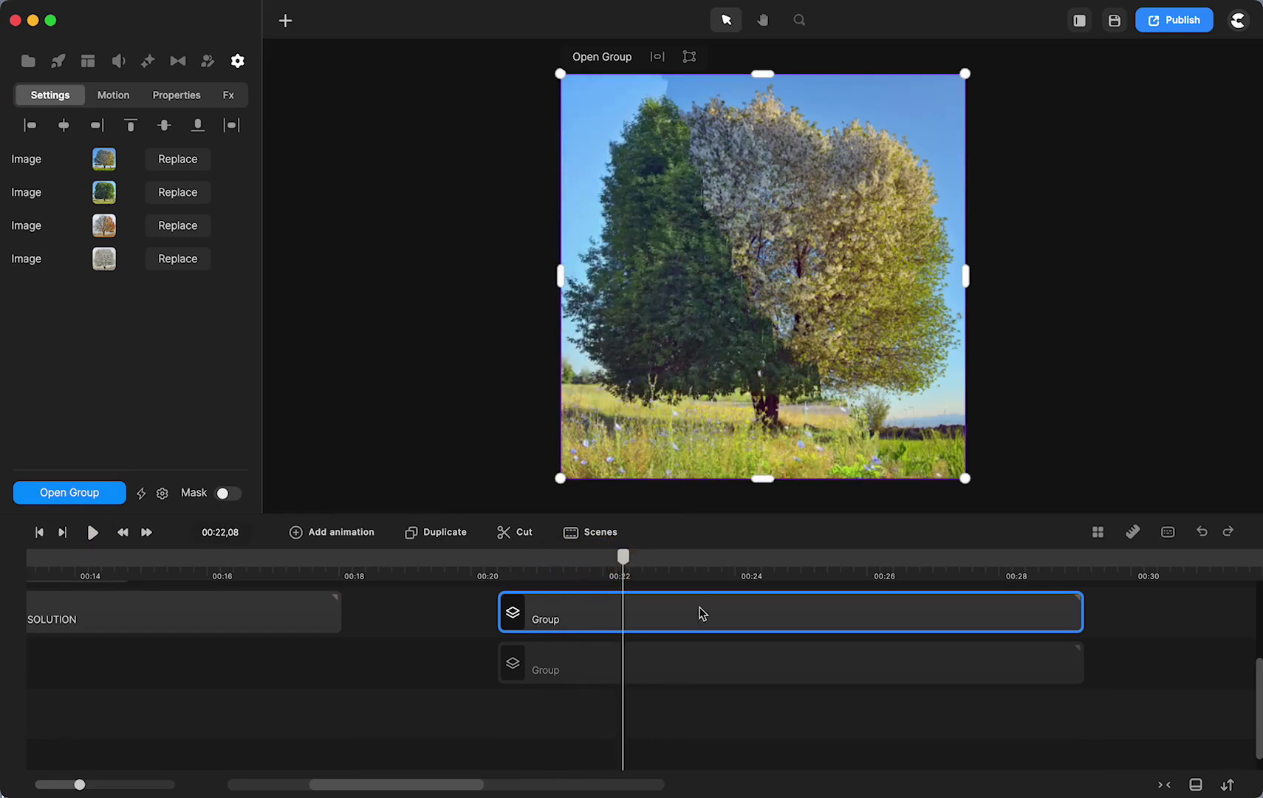
pyautogui.doubleClick(701, 613)
pyautogui.click(135, 646)
pyautogui.moveTo(177, 648); pyautogui.dragTo(263, 643)
# Lengthen the spring clip under summer's transition and play the group from 00:00.
pyautogui.click(178, 697)
pyautogui.moveTo(179, 697); pyautogui.dragTo(262, 686)
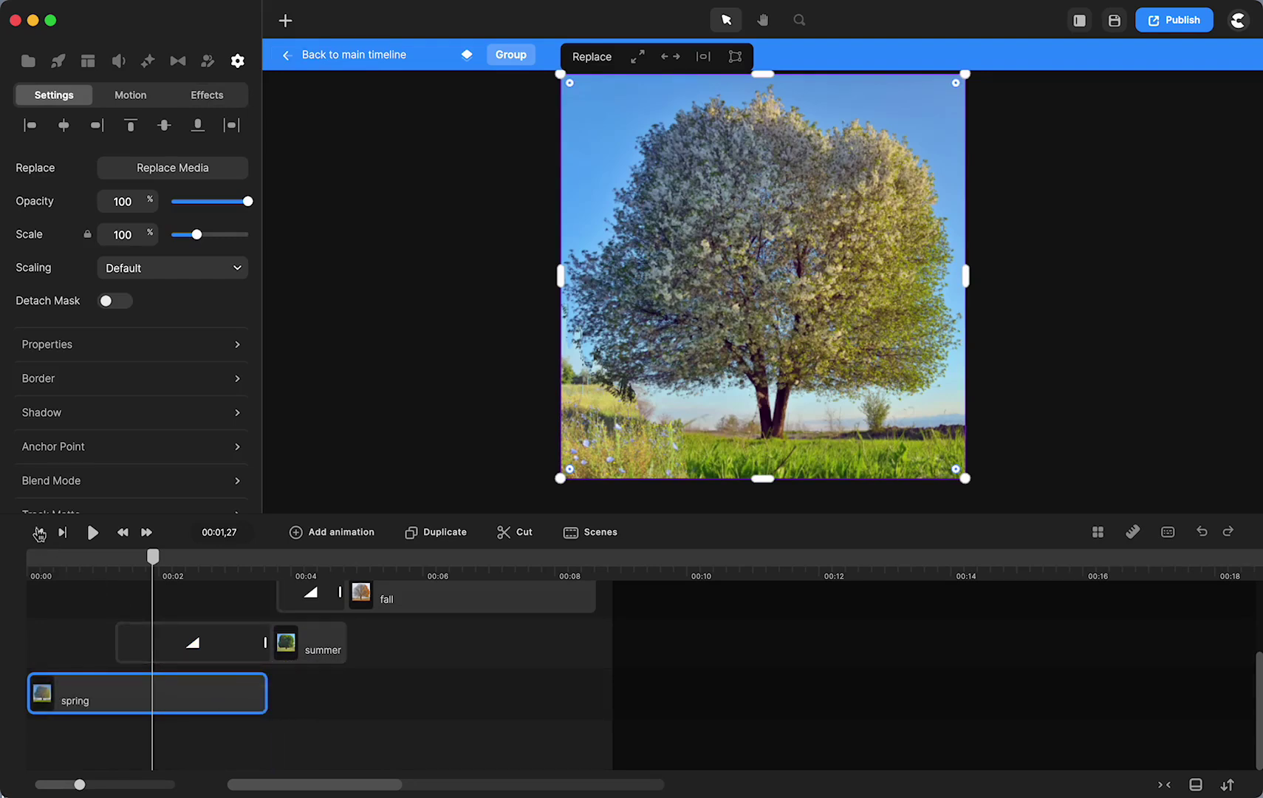
pyautogui.click(39, 532)
pyautogui.click(92, 532)
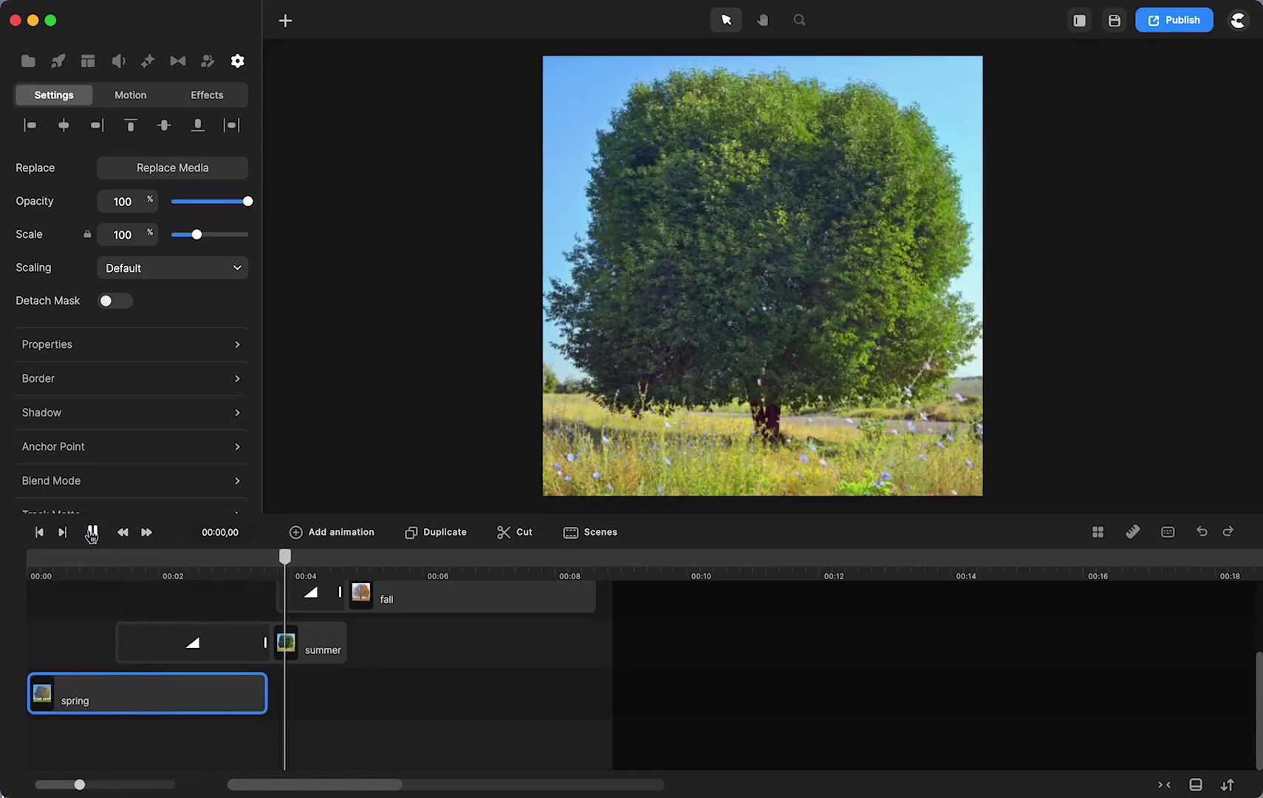
# Extend the group's range past the winter clip and play through to the winter tree.
pyautogui.click(92, 532)
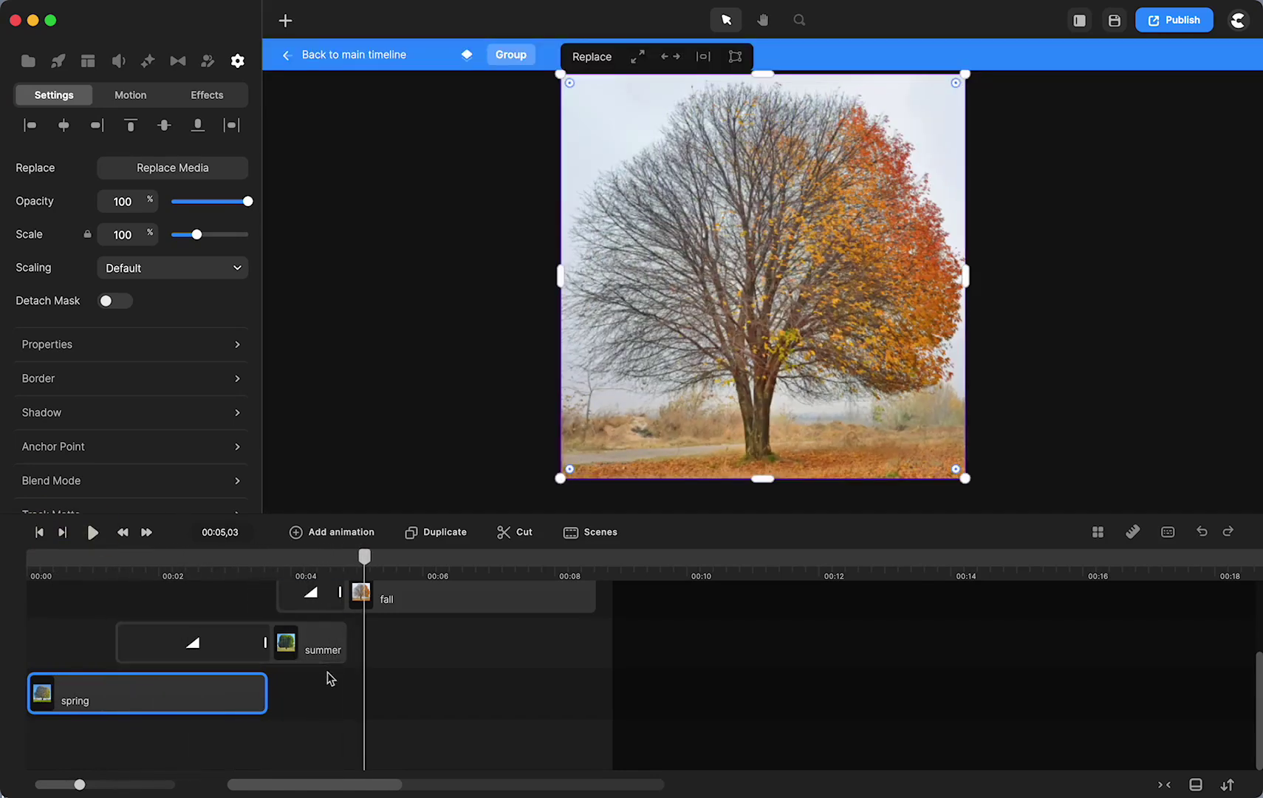
pyautogui.scroll(3, 330, 678)
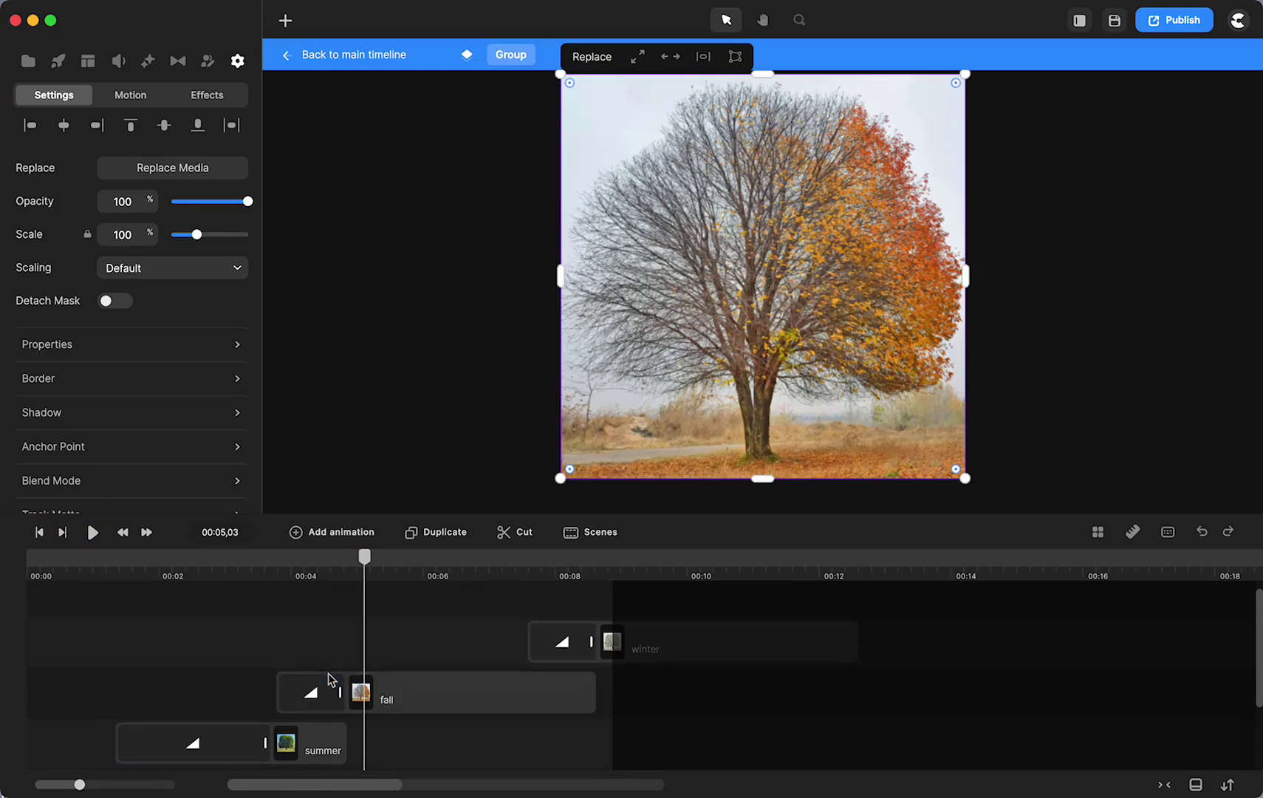
pyautogui.moveTo(611, 616); pyautogui.dragTo(874, 594)
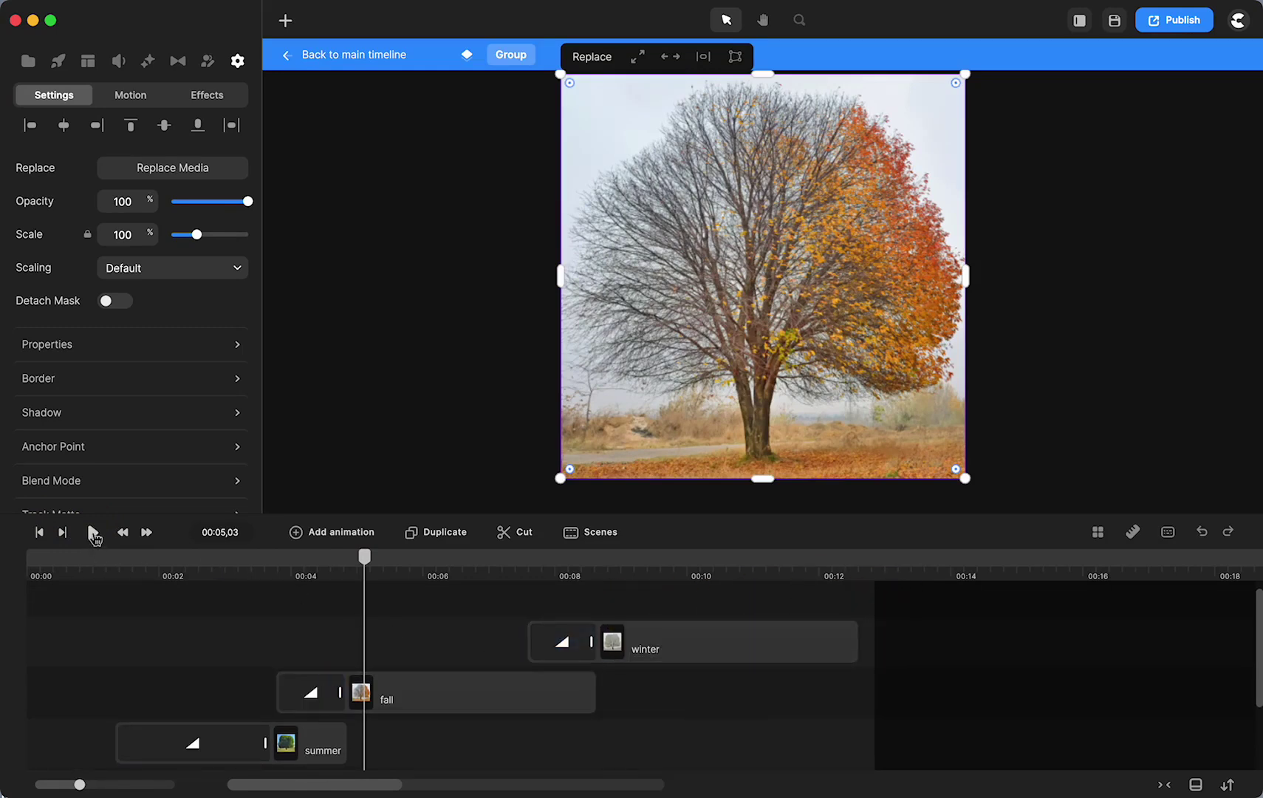
pyautogui.click(94, 534)
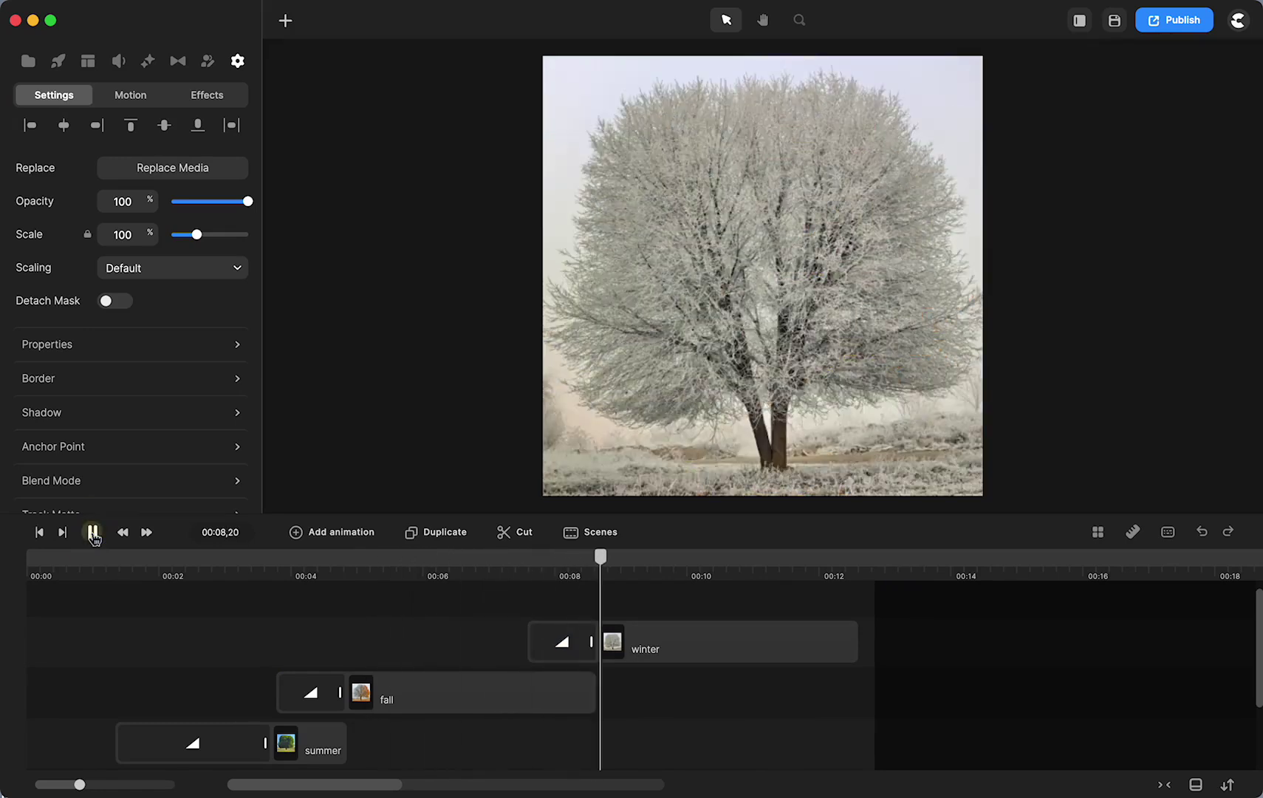
pyautogui.click(93, 533)
# Check the winter and summer transitions, opening summer's Reveal settings and scrubbing through its reveal.
pyautogui.click(565, 645)
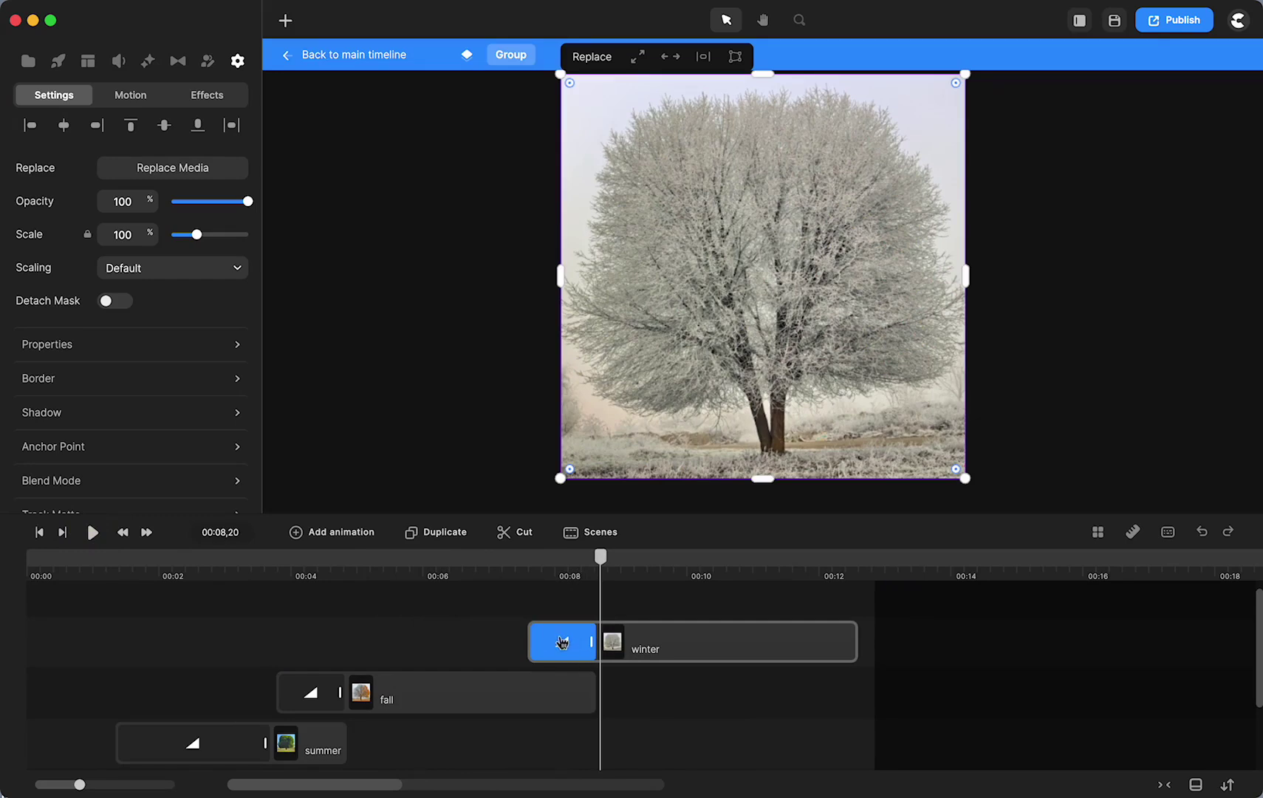
pyautogui.click(242, 699)
pyautogui.scroll(-1, 243, 699)
pyautogui.click(188, 721)
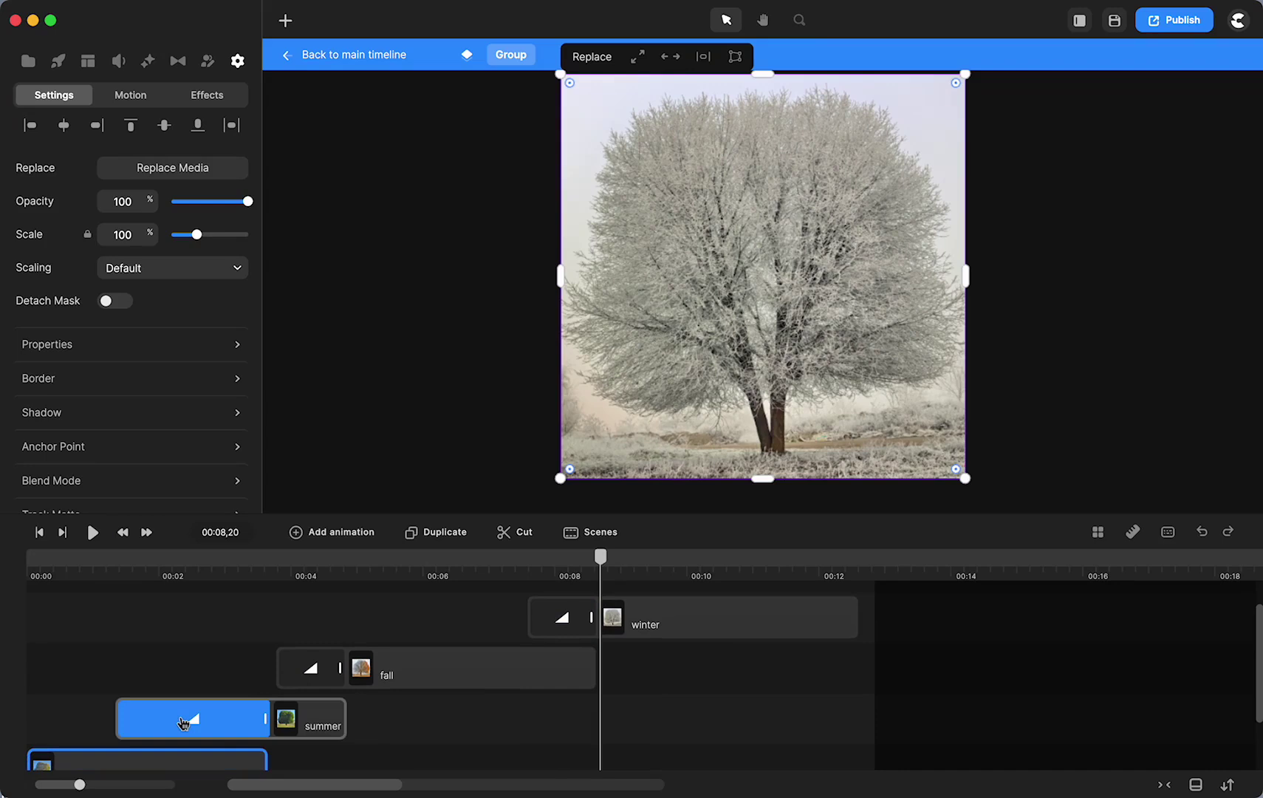
pyautogui.click(198, 723)
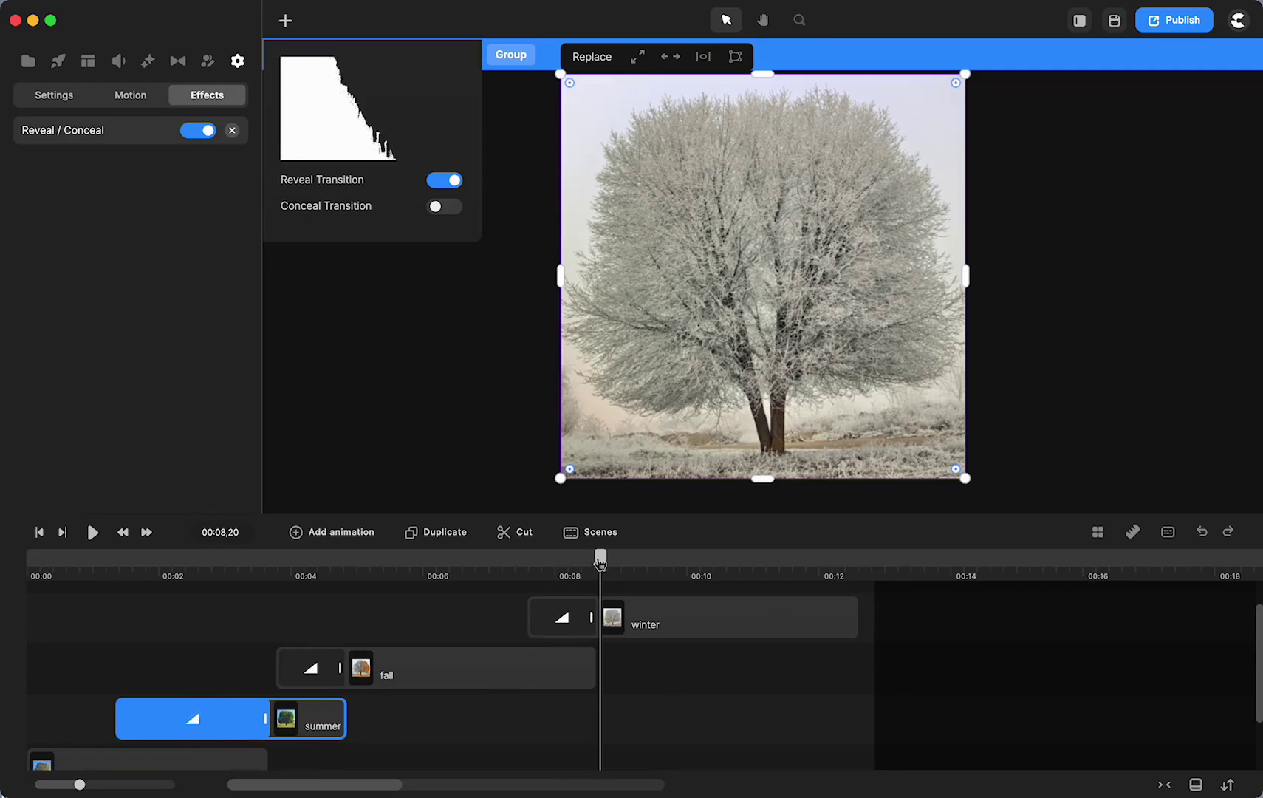
pyautogui.click(137, 622)
pyautogui.moveTo(137, 622); pyautogui.dragTo(118, 624)
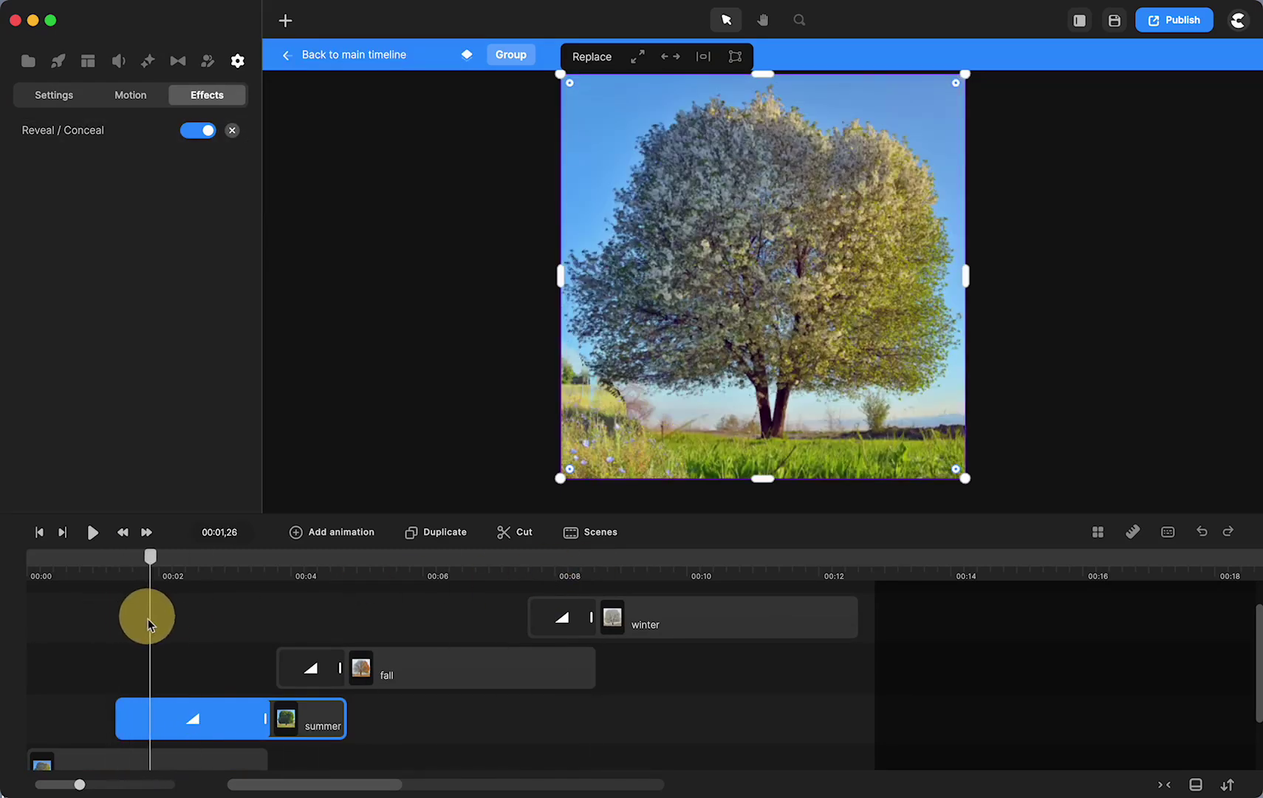
pyautogui.moveTo(149, 624); pyautogui.dragTo(264, 620)
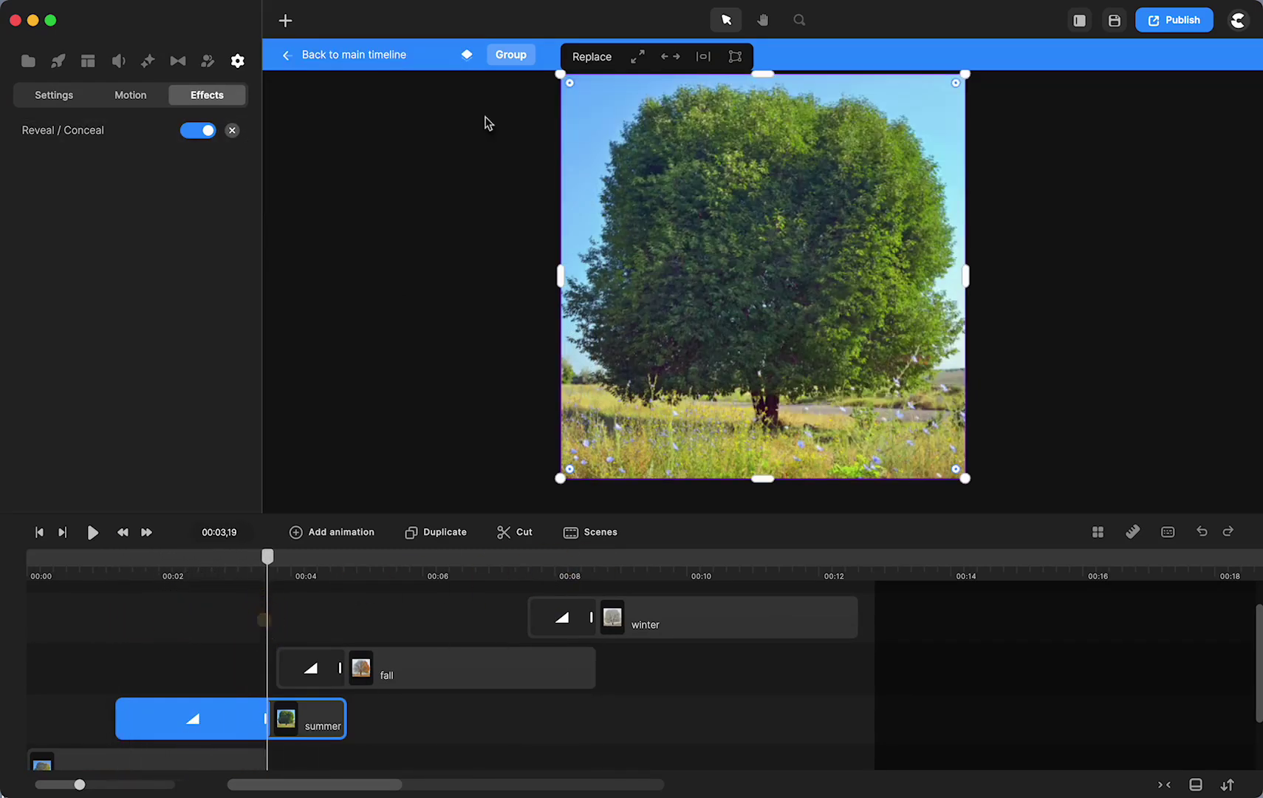
# Return to the main timeline and hide the edited tree group.
pyautogui.click(383, 56)
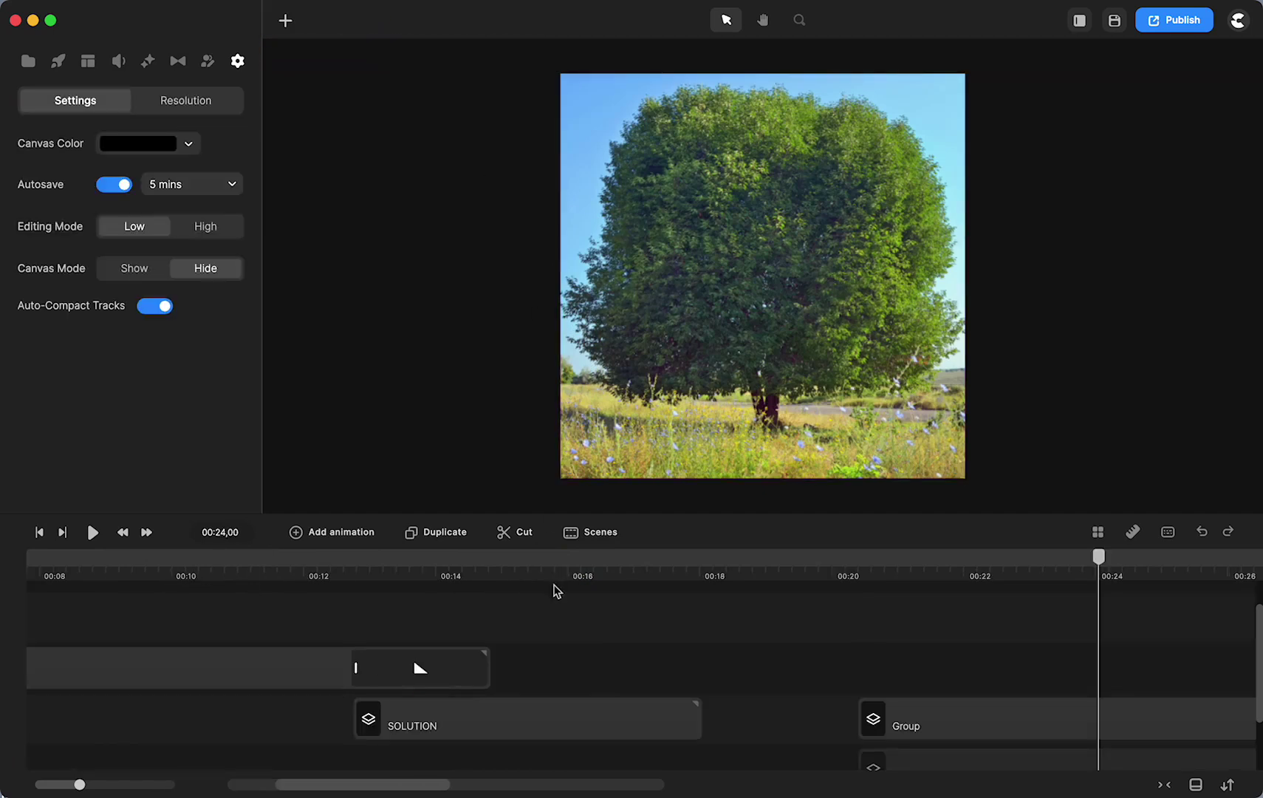
pyautogui.click(940, 708)
pyautogui.rightClick(953, 715)
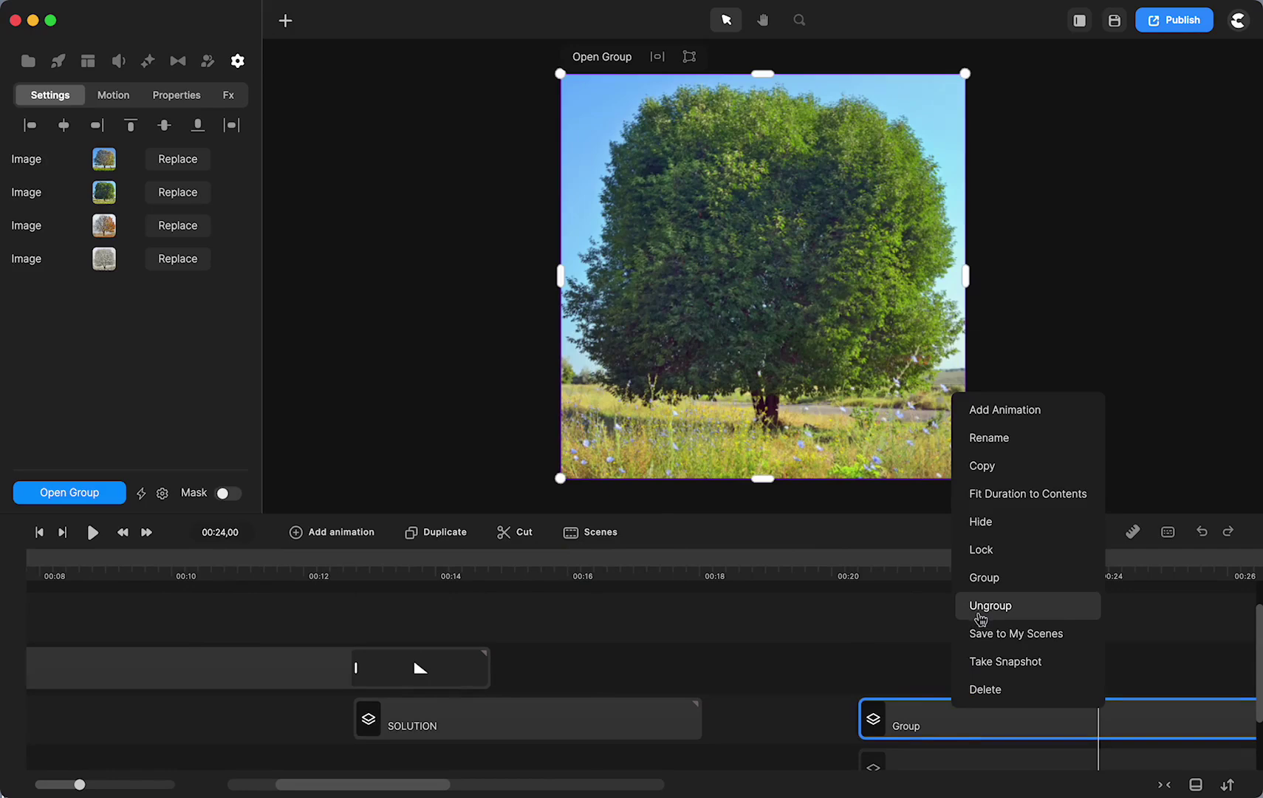
pyautogui.click(982, 522)
# Make the previously hidden lower Group clip visible again.
pyautogui.click(932, 761)
pyautogui.rightClick(933, 757)
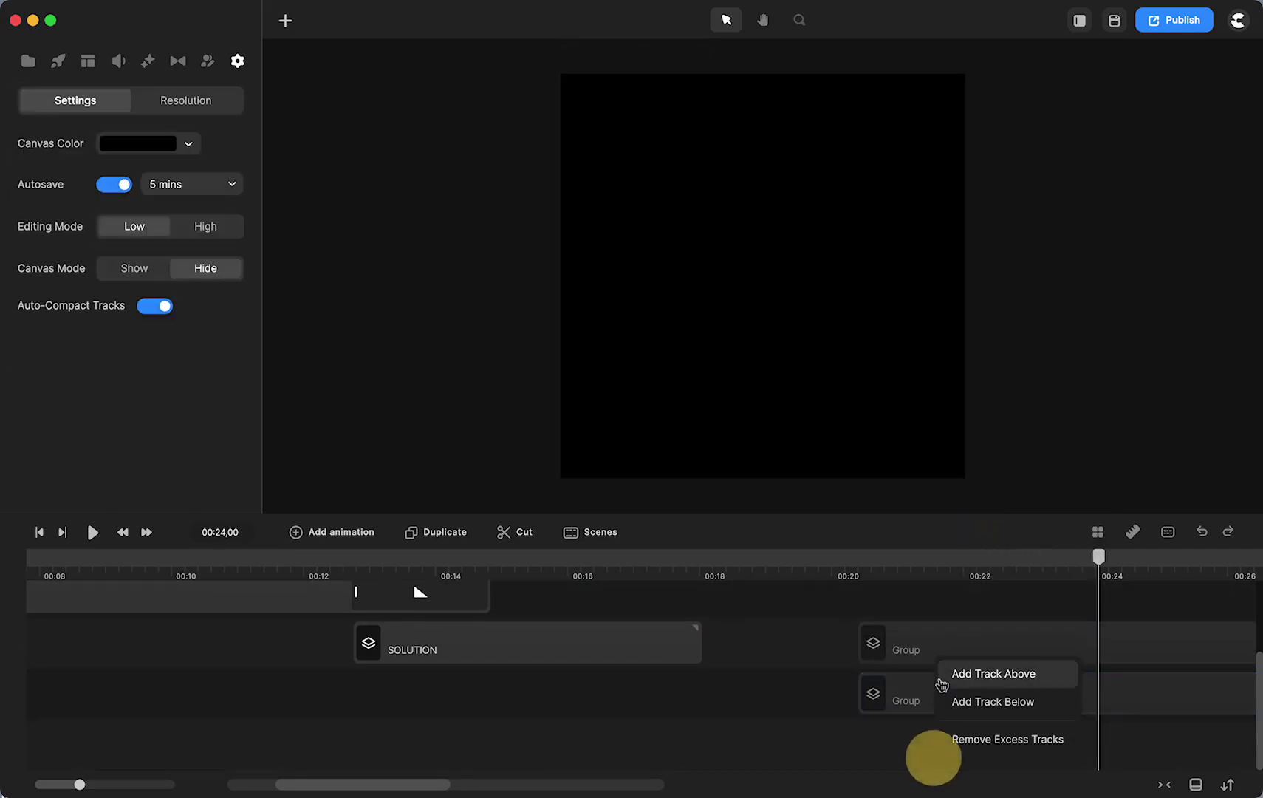
pyautogui.rightClick(884, 703)
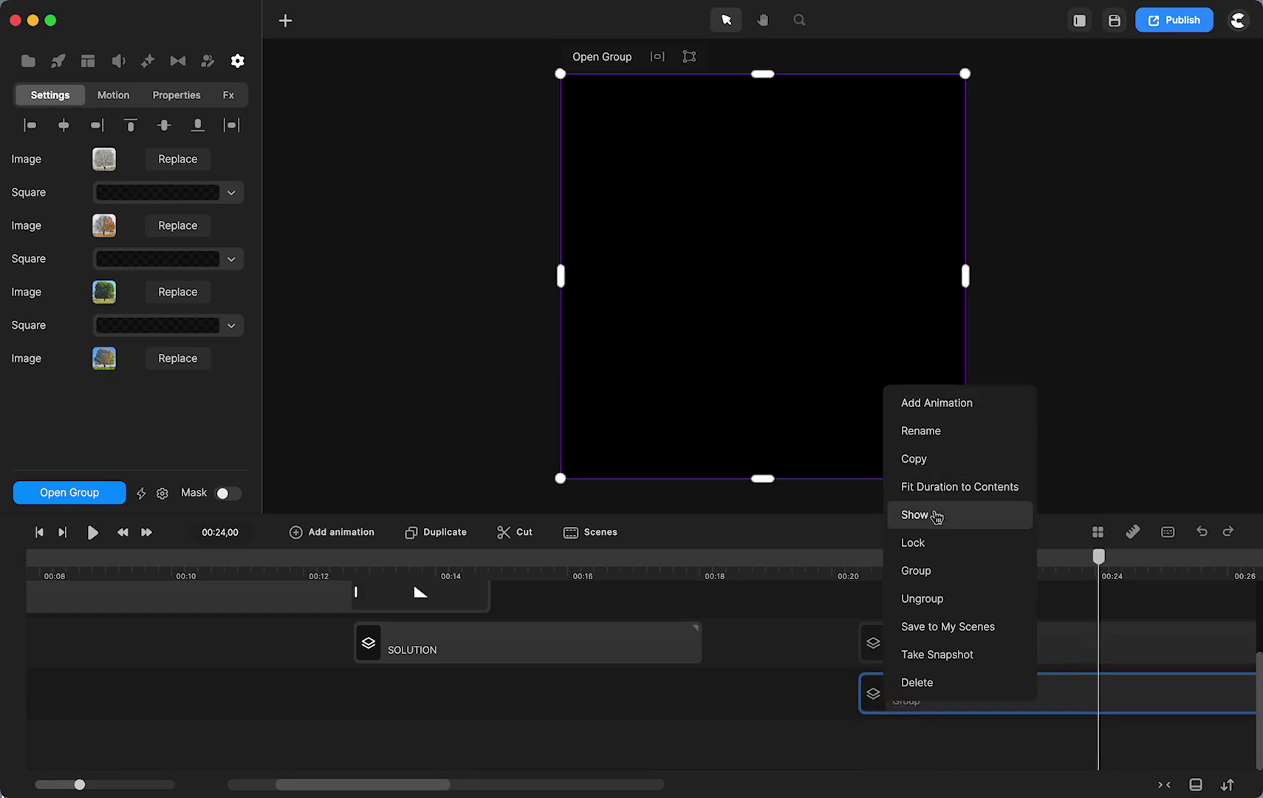
pyautogui.click(935, 516)
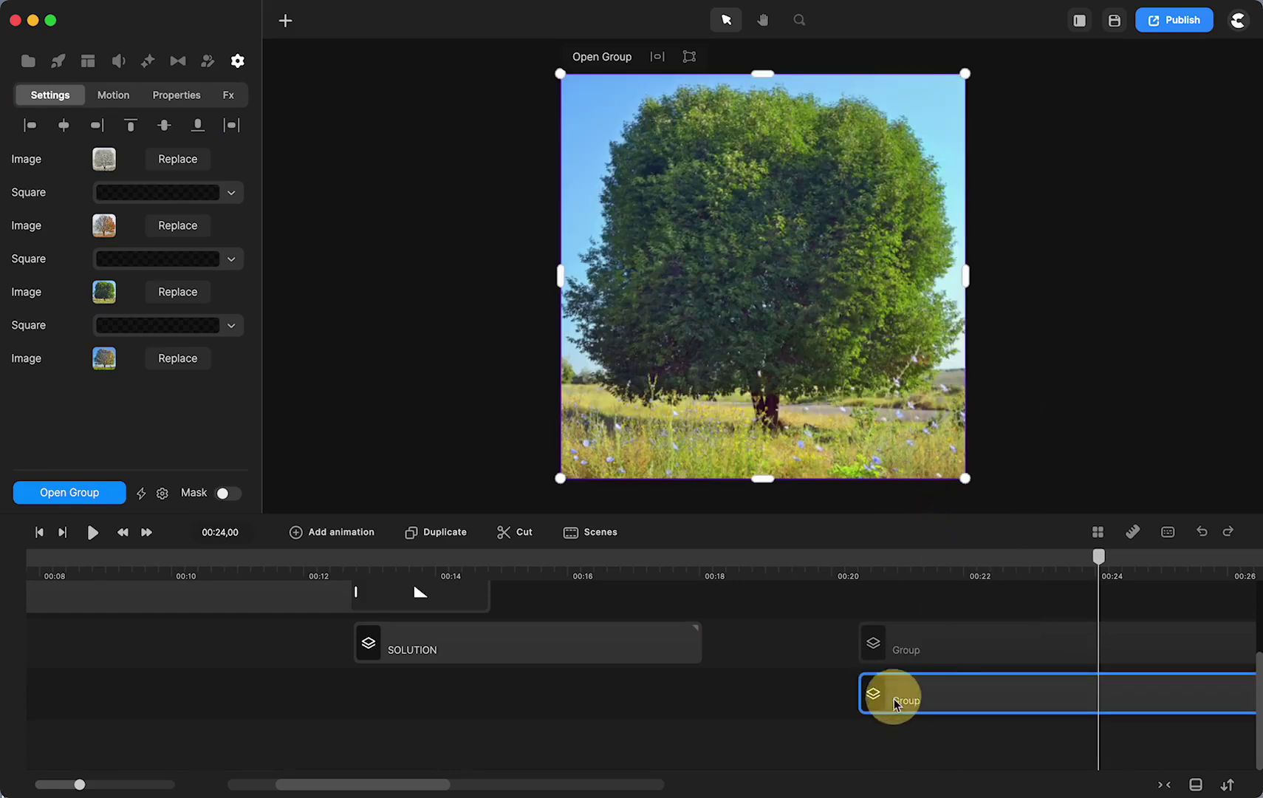
# Ungroup the lower Group into spring, Fade Out, summer and fall clips, then select Fade Out.
pyautogui.rightClick(896, 702)
pyautogui.click(932, 597)
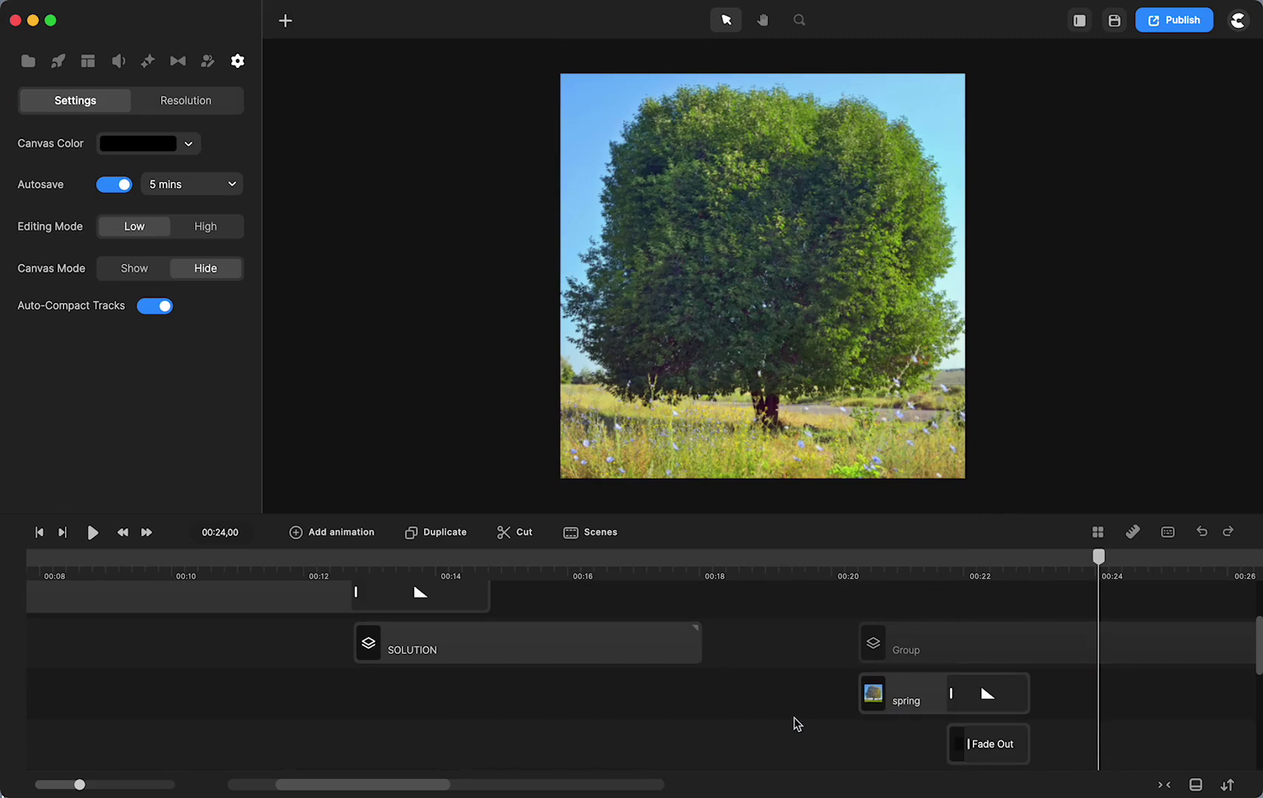
pyautogui.scroll(-3, 794, 718)
pyautogui.hscroll(5, 794, 717)
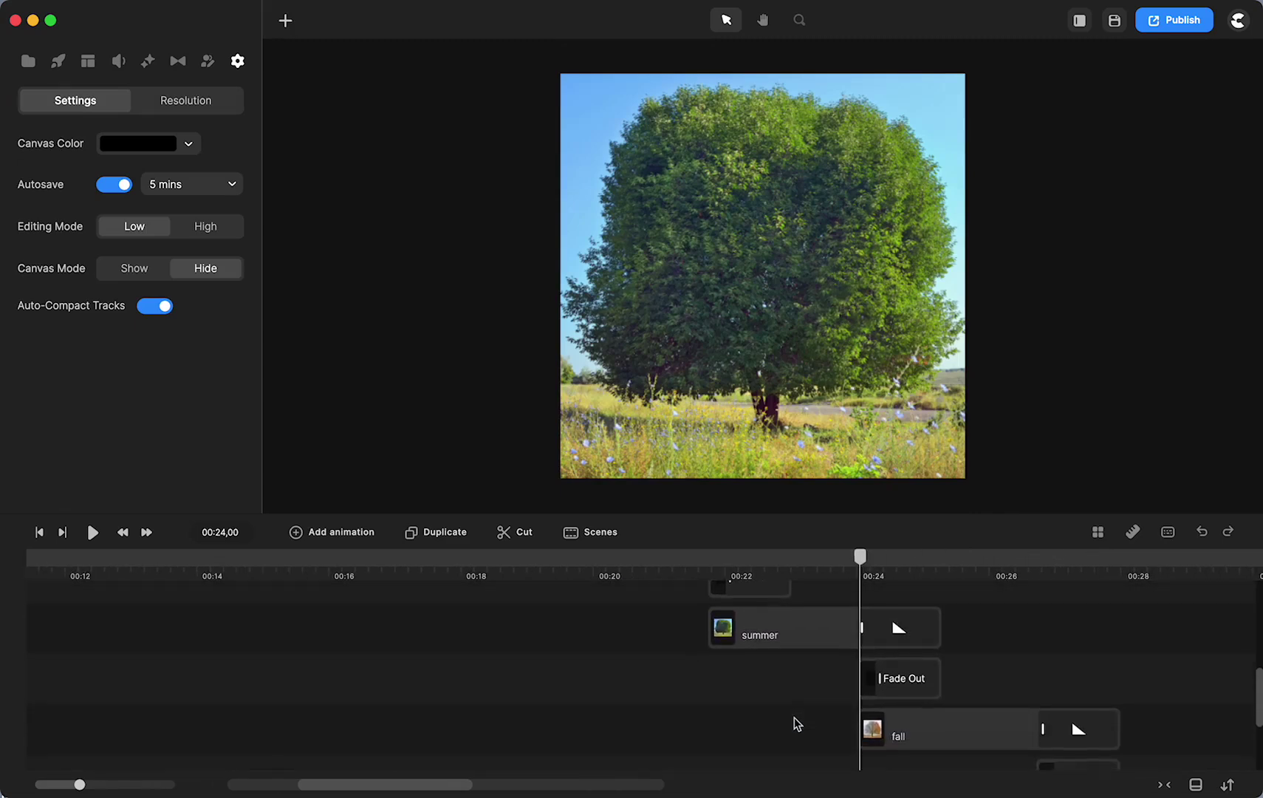
pyautogui.scroll(-1, 794, 723)
pyautogui.scroll(2, 796, 728)
pyautogui.scroll(2, 869, 647)
pyautogui.click(747, 690)
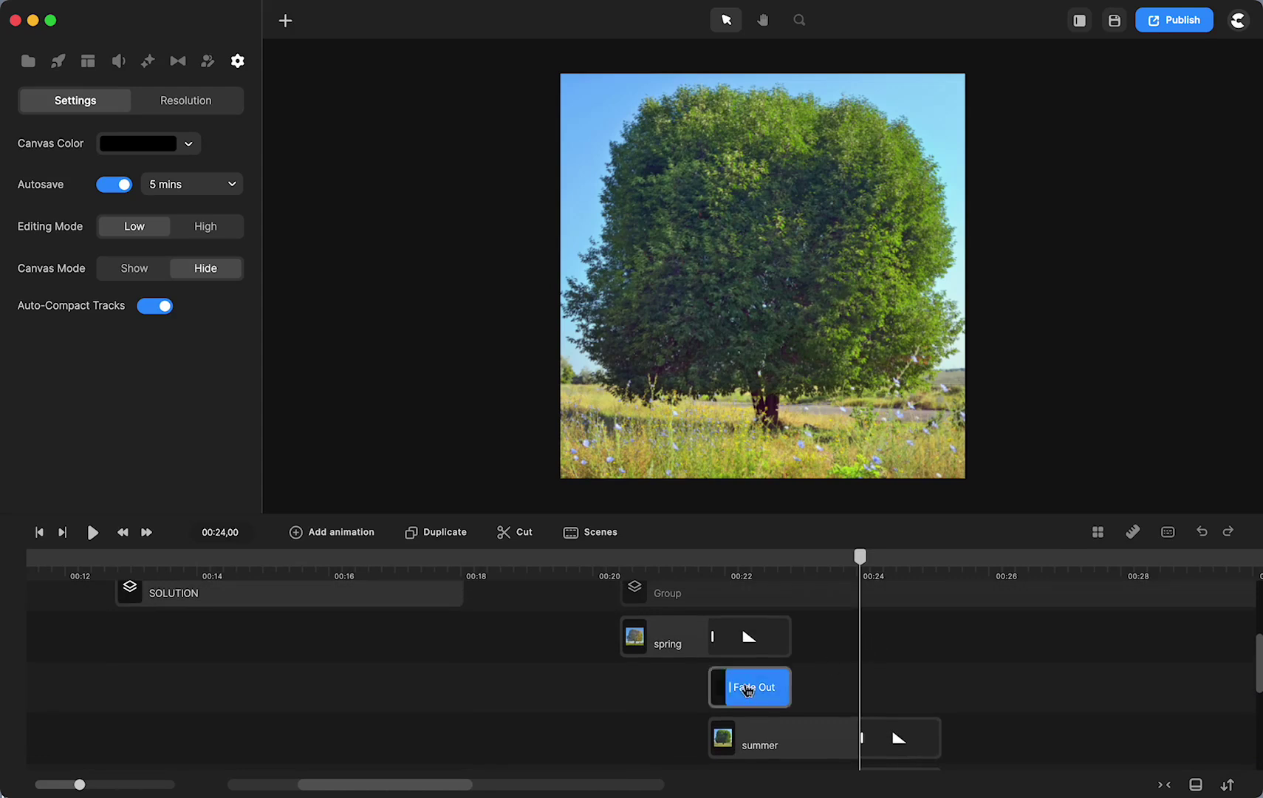
pyautogui.moveTo(712, 683); pyautogui.dragTo(554, 685)
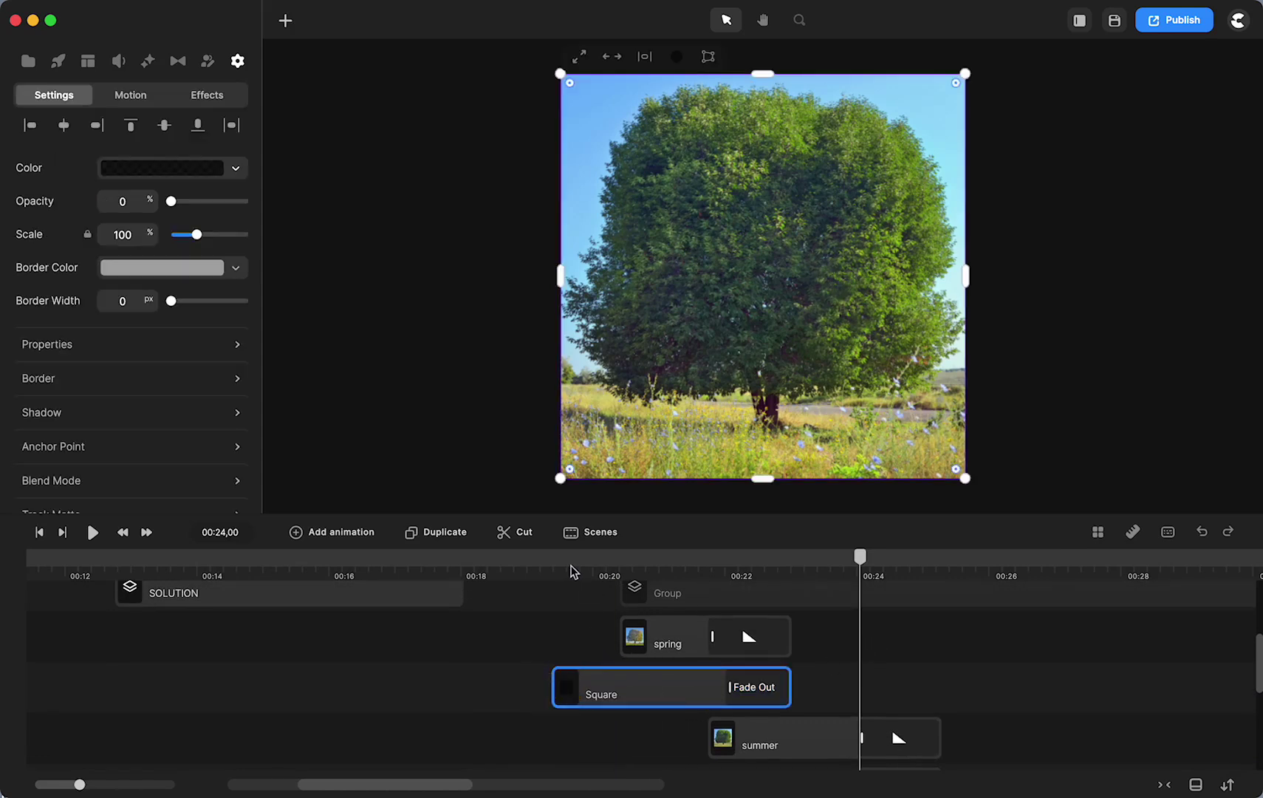
pyautogui.click(574, 571)
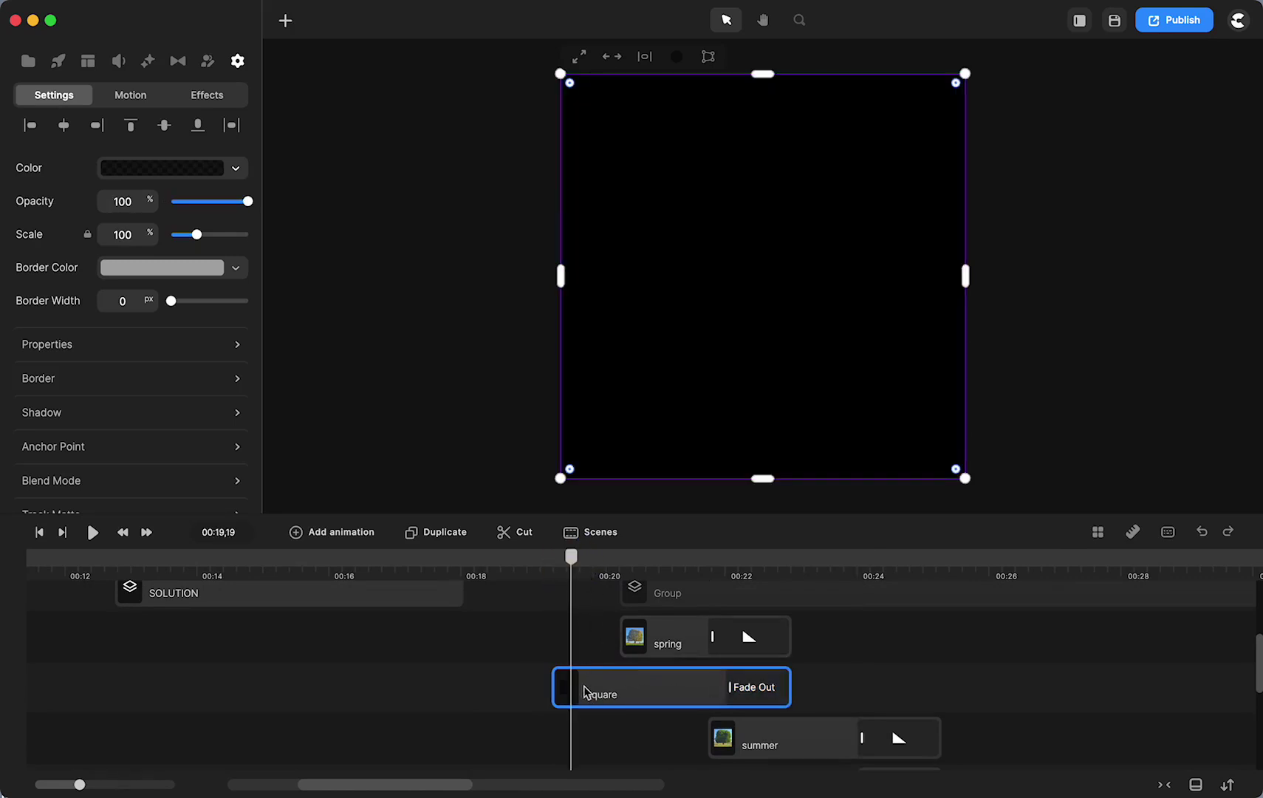
pyautogui.moveTo(552, 688); pyautogui.dragTo(715, 673)
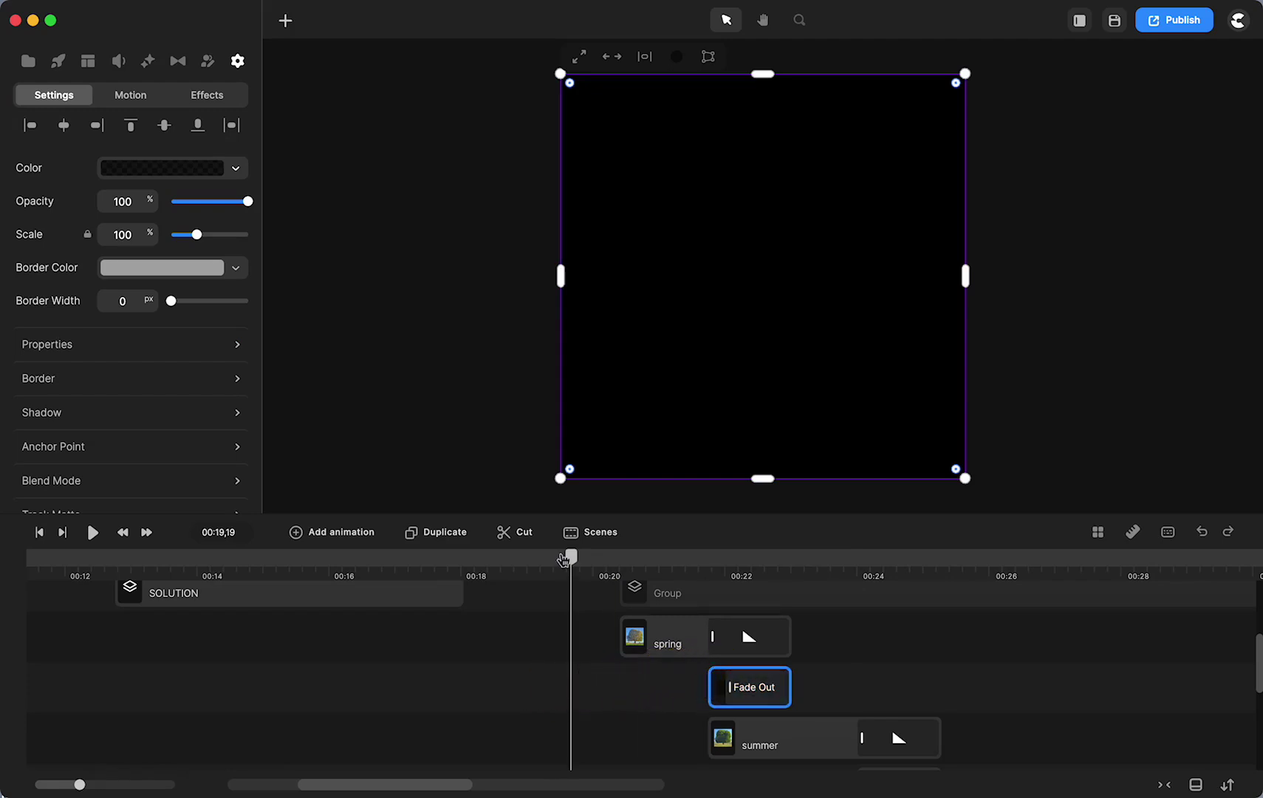
pyautogui.moveTo(573, 560); pyautogui.dragTo(589, 557)
pyautogui.click(94, 533)
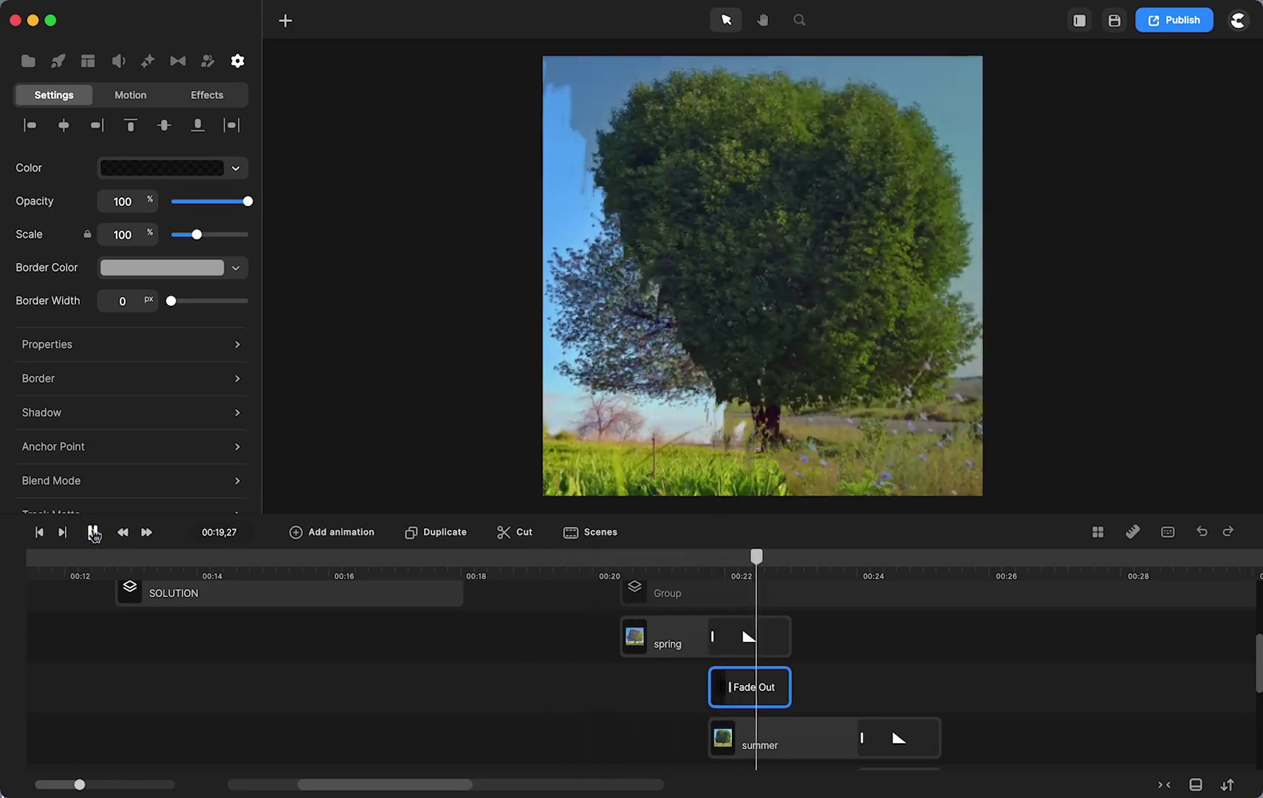
pyautogui.click(93, 532)
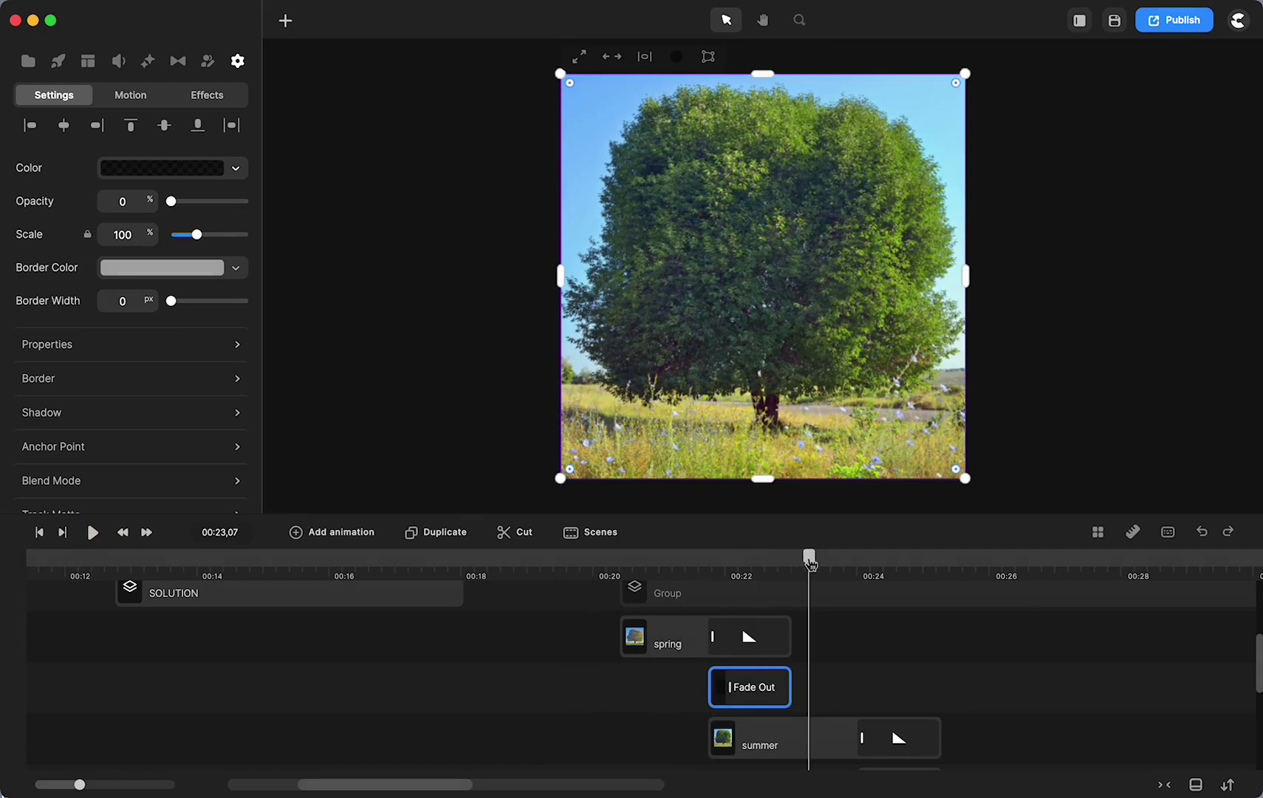
pyautogui.moveTo(811, 561); pyautogui.dragTo(746, 590)
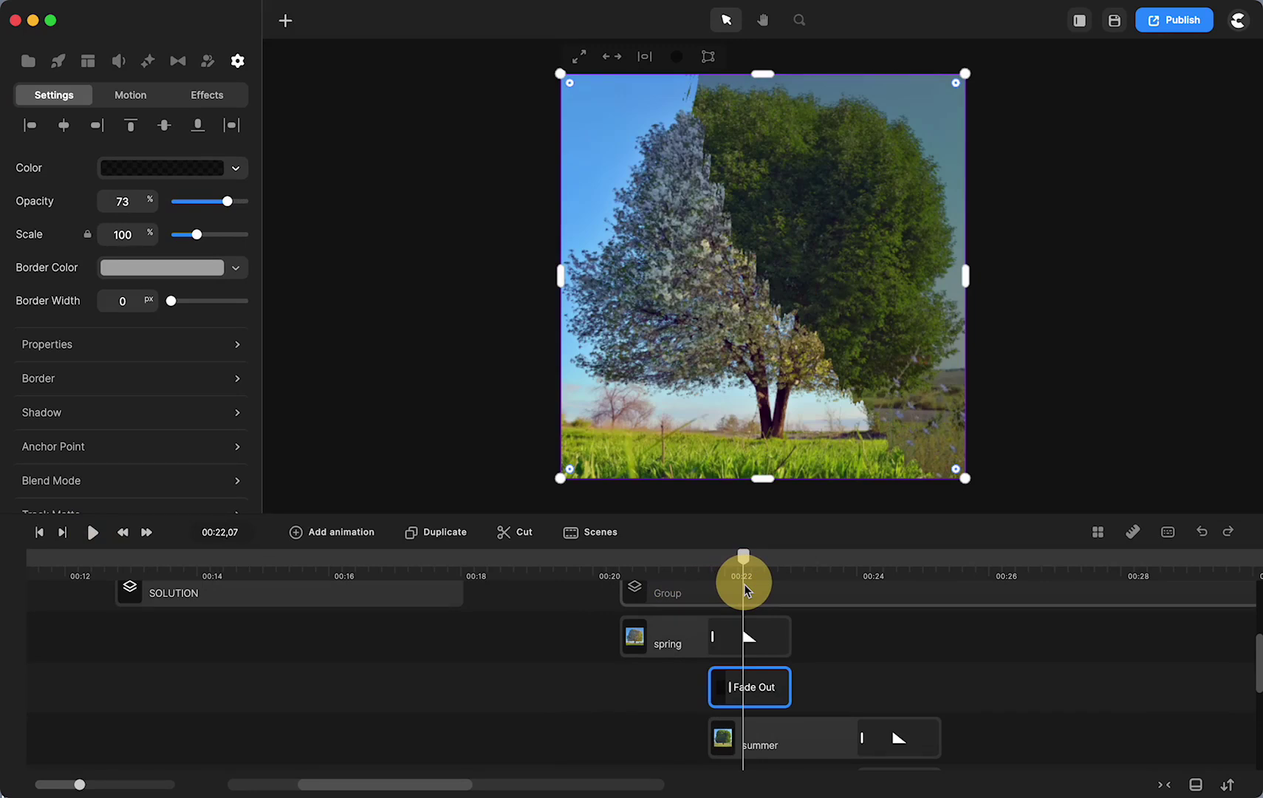
# Lengthen the spring clip and its animation so it overlaps the summer clip.
pyautogui.click(746, 590)
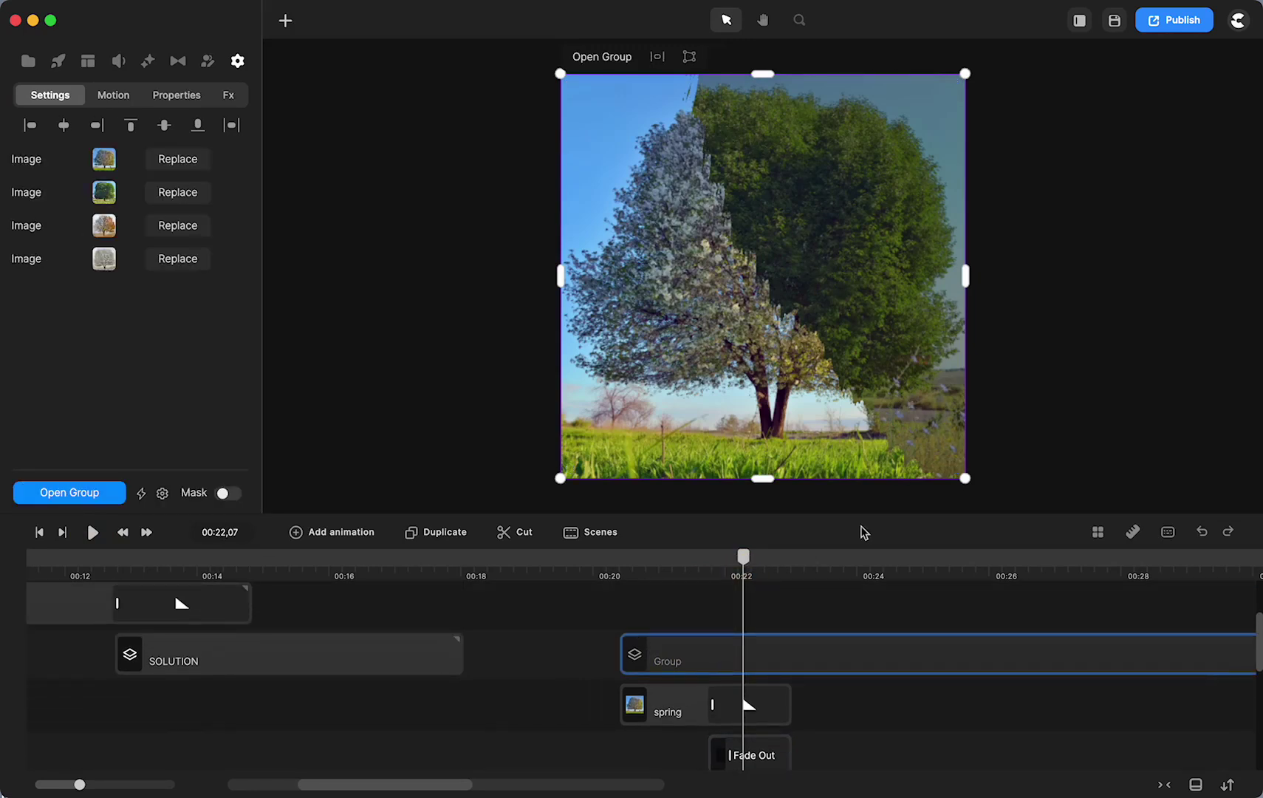
pyautogui.moveTo(786, 715); pyautogui.dragTo(872, 709)
pyautogui.moveTo(789, 707)
pyautogui.mouseDown()
pyautogui.moveTo(726, 698)
pyautogui.moveTo(764, 696)
pyautogui.moveTo(808, 720)
pyautogui.mouseUp()
pyautogui.scroll(-2, 739, 709)
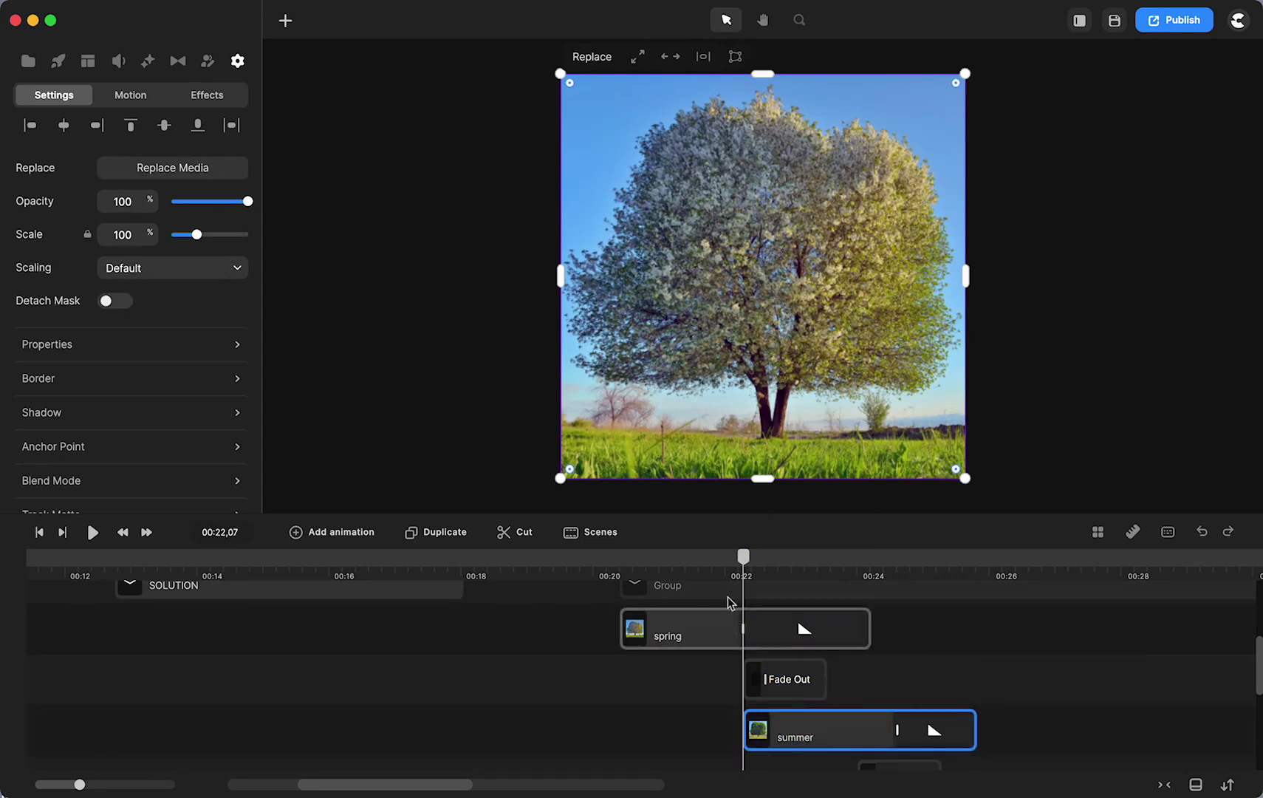
# Play the fade from 00:21,01 and stop on the full summer tree at 00:24,02.
pyautogui.click(665, 567)
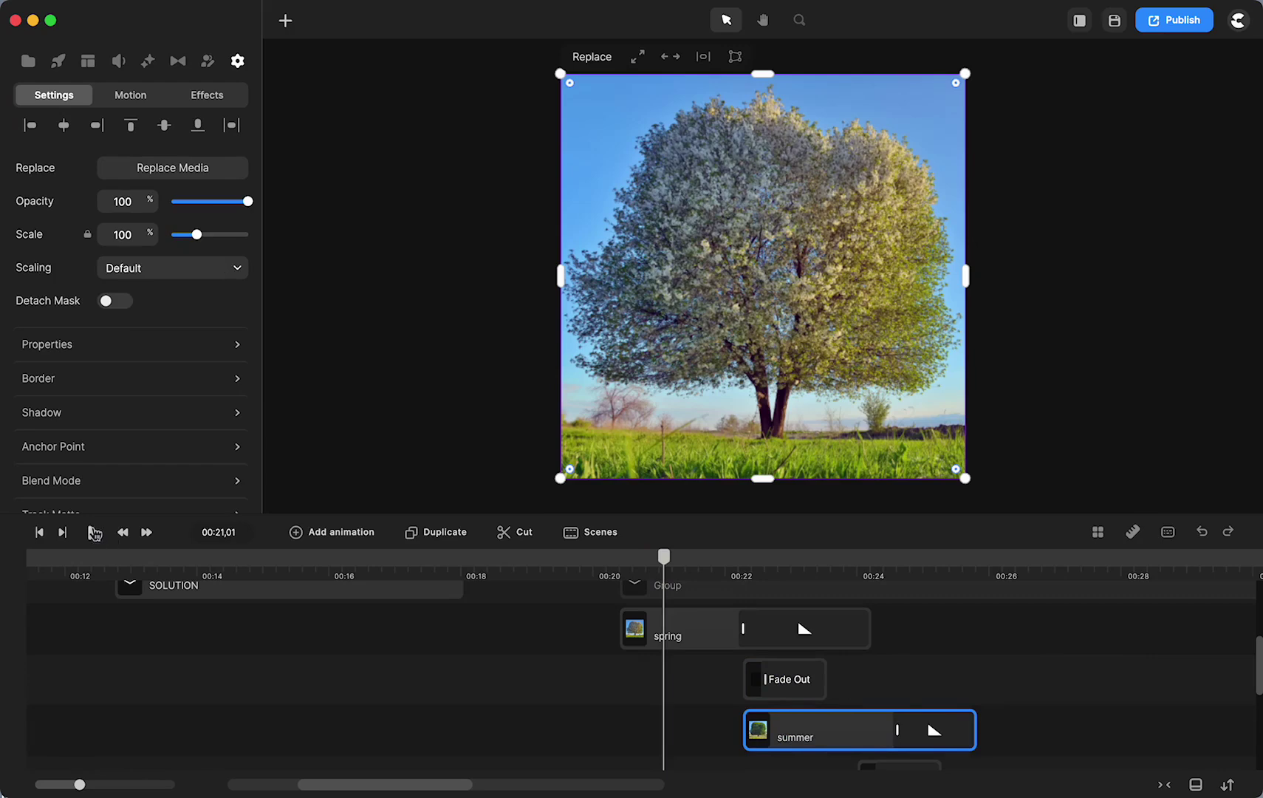
pyautogui.click(94, 533)
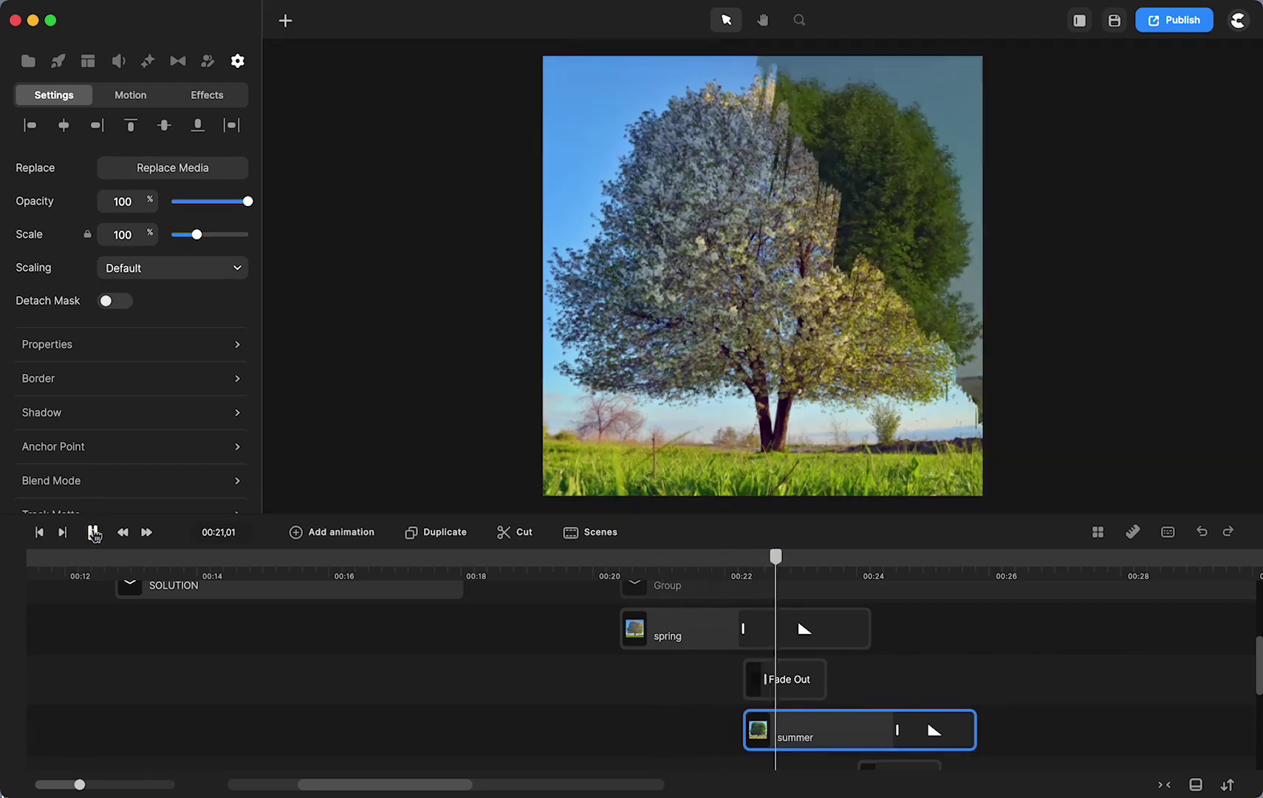
pyautogui.click(94, 532)
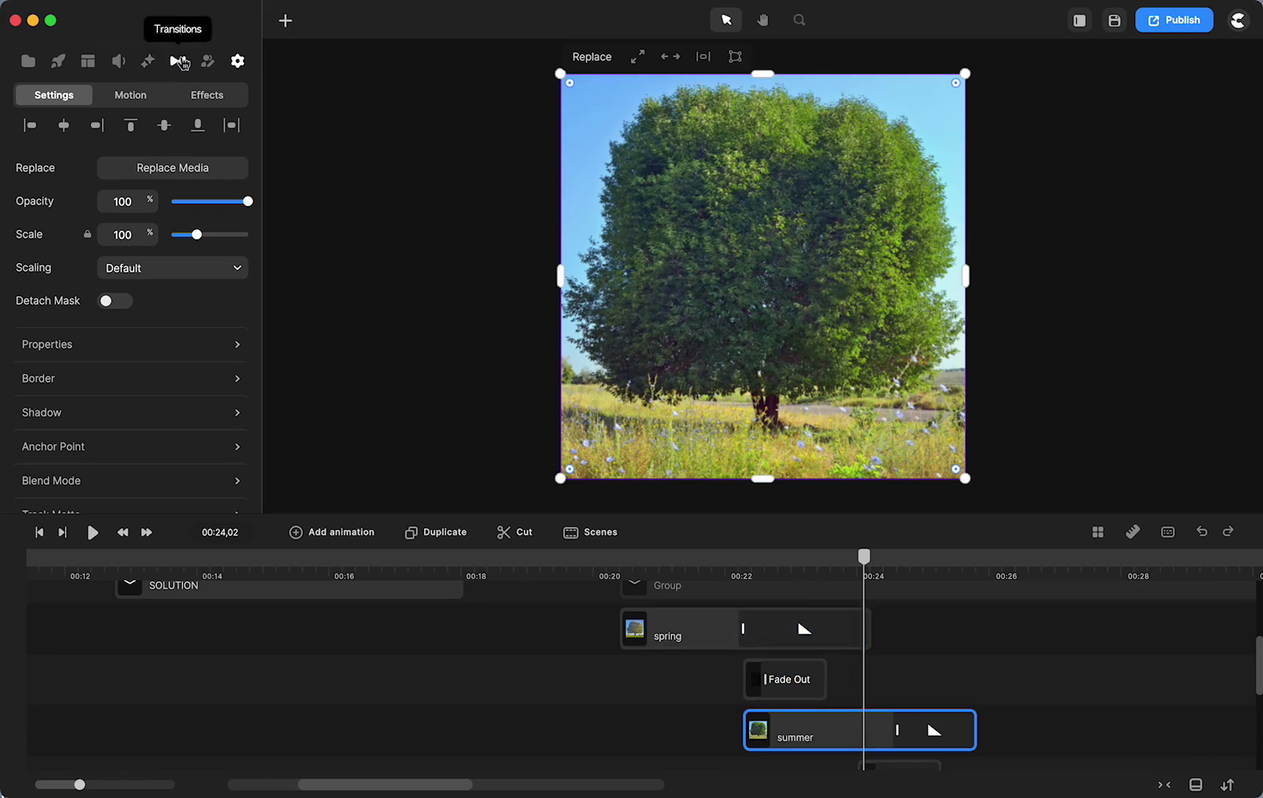
# Show the Transitions library and try the Left Bar and Left & Right Panels layouts.
pyautogui.click(181, 63)
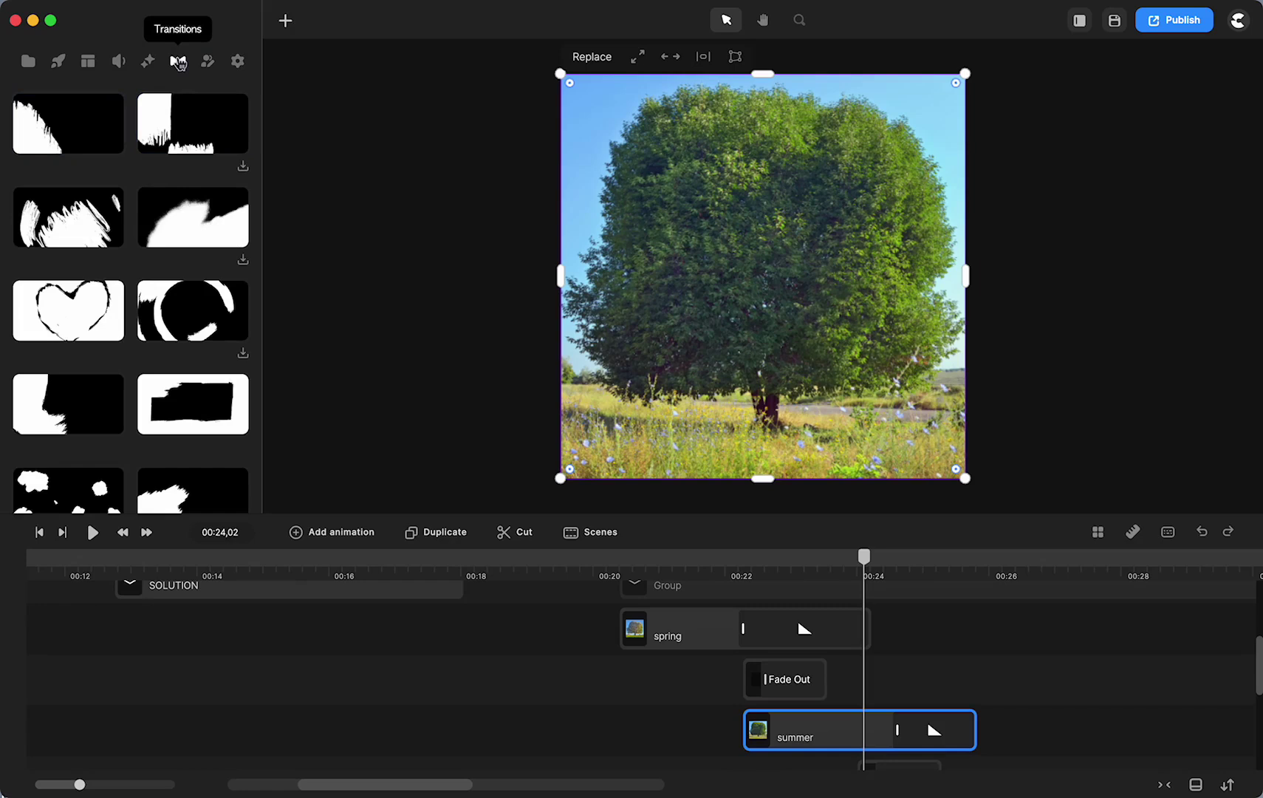
pyautogui.click(1080, 22)
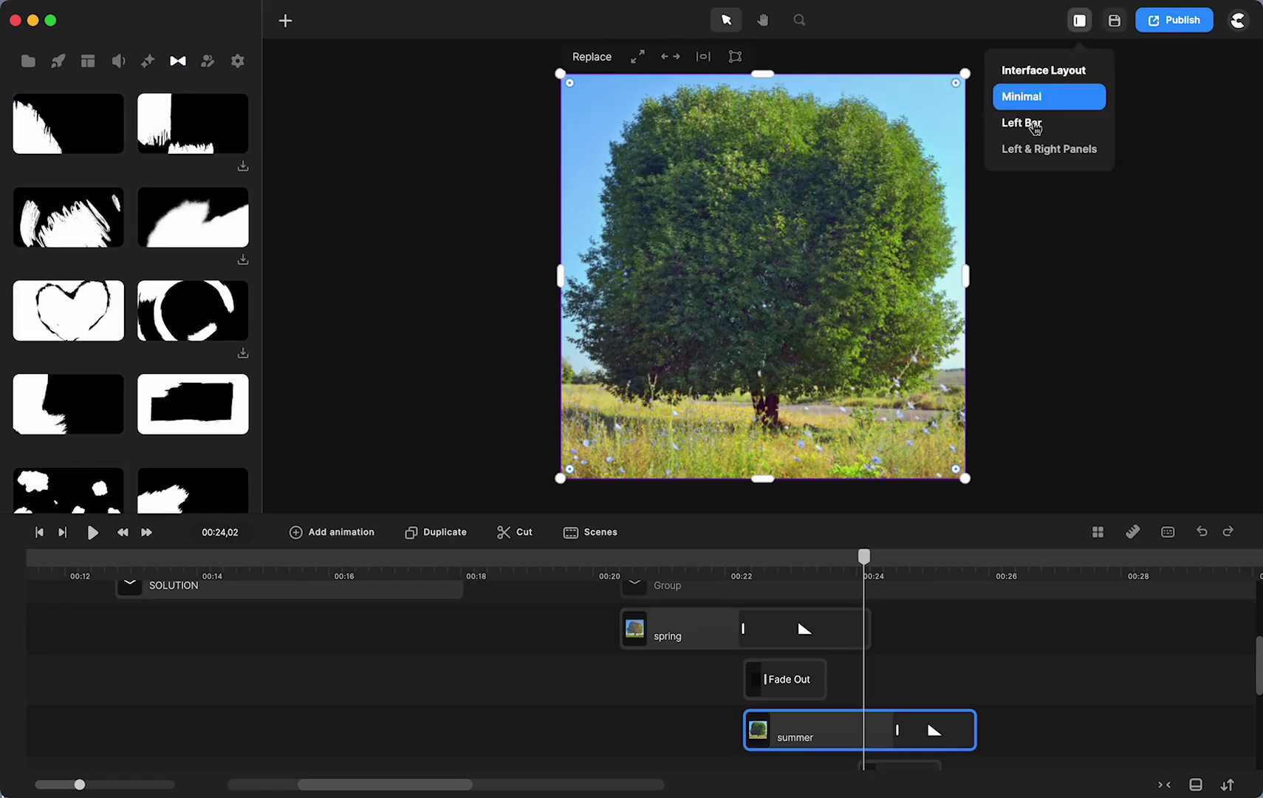
pyautogui.click(1035, 125)
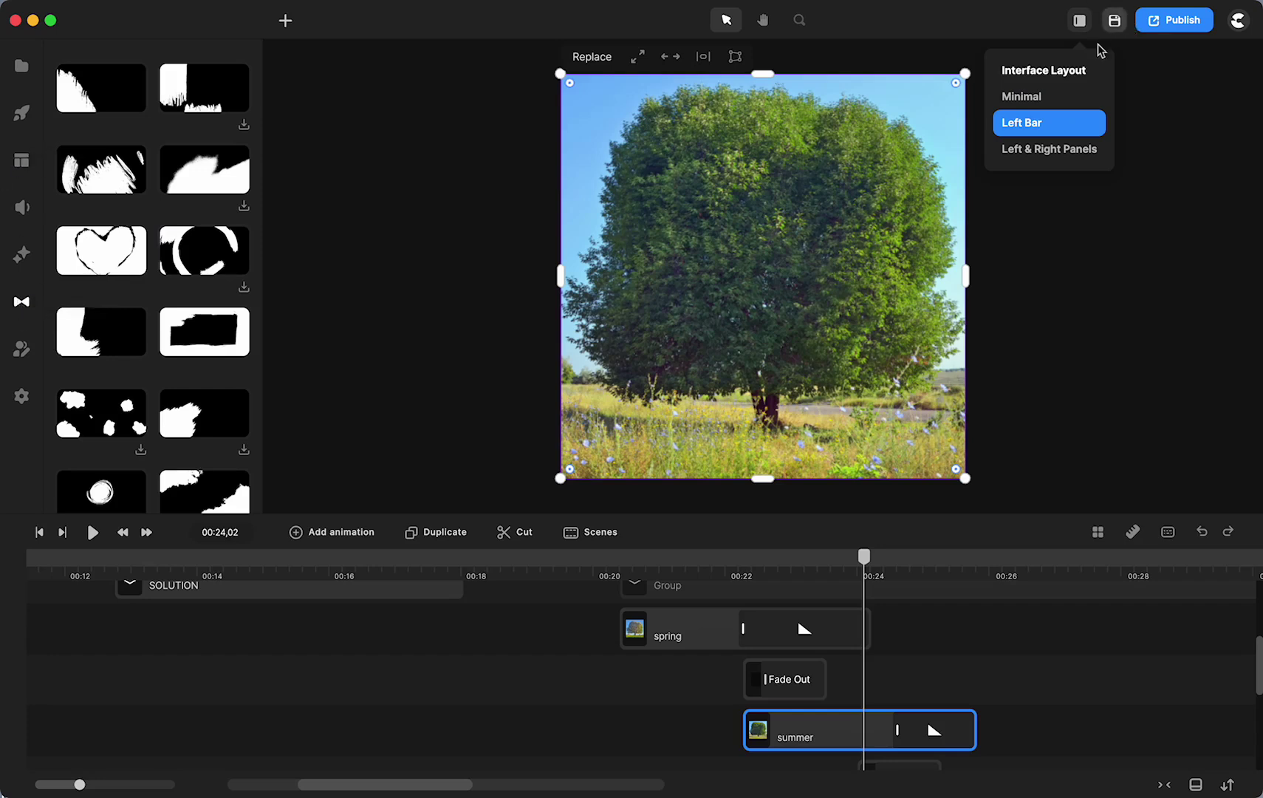
pyautogui.click(1046, 151)
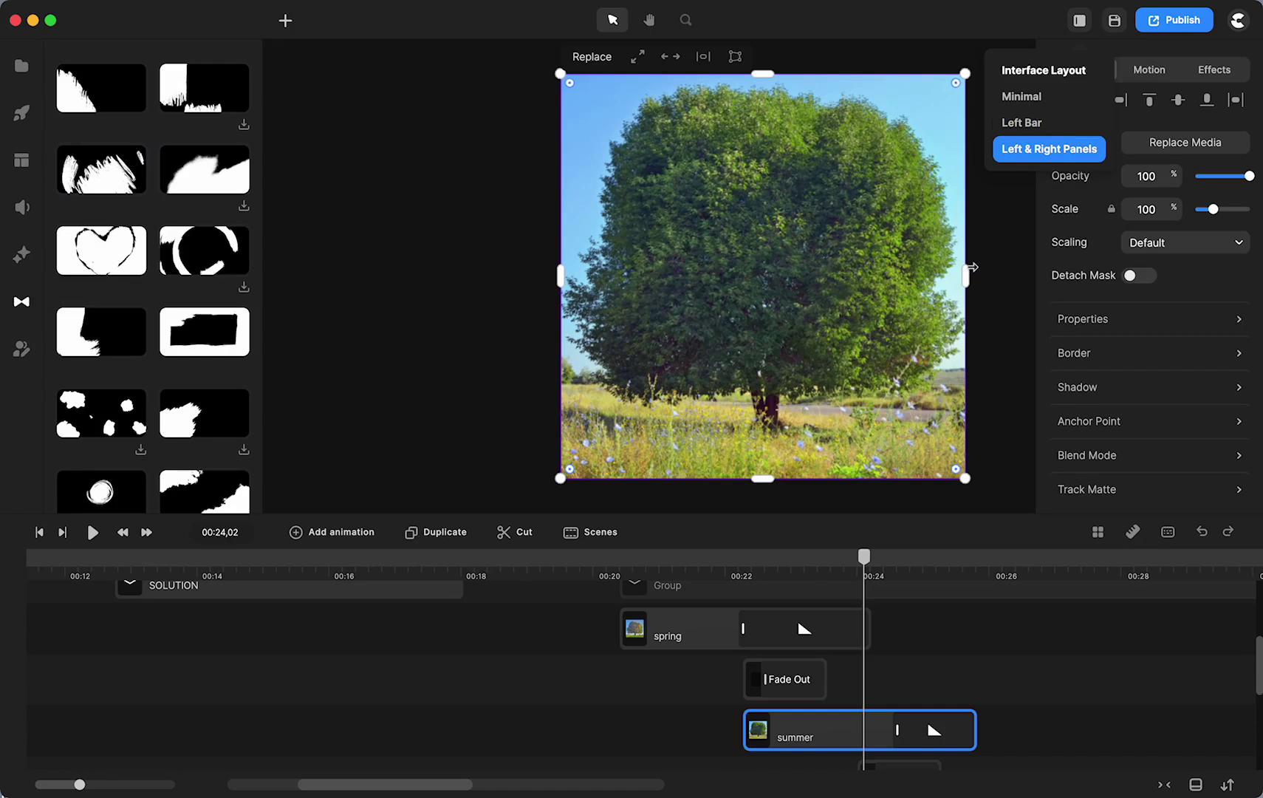
pyautogui.click(1017, 255)
# Save the project and set the interface layout back to Minimal.
pyautogui.click(1079, 21)
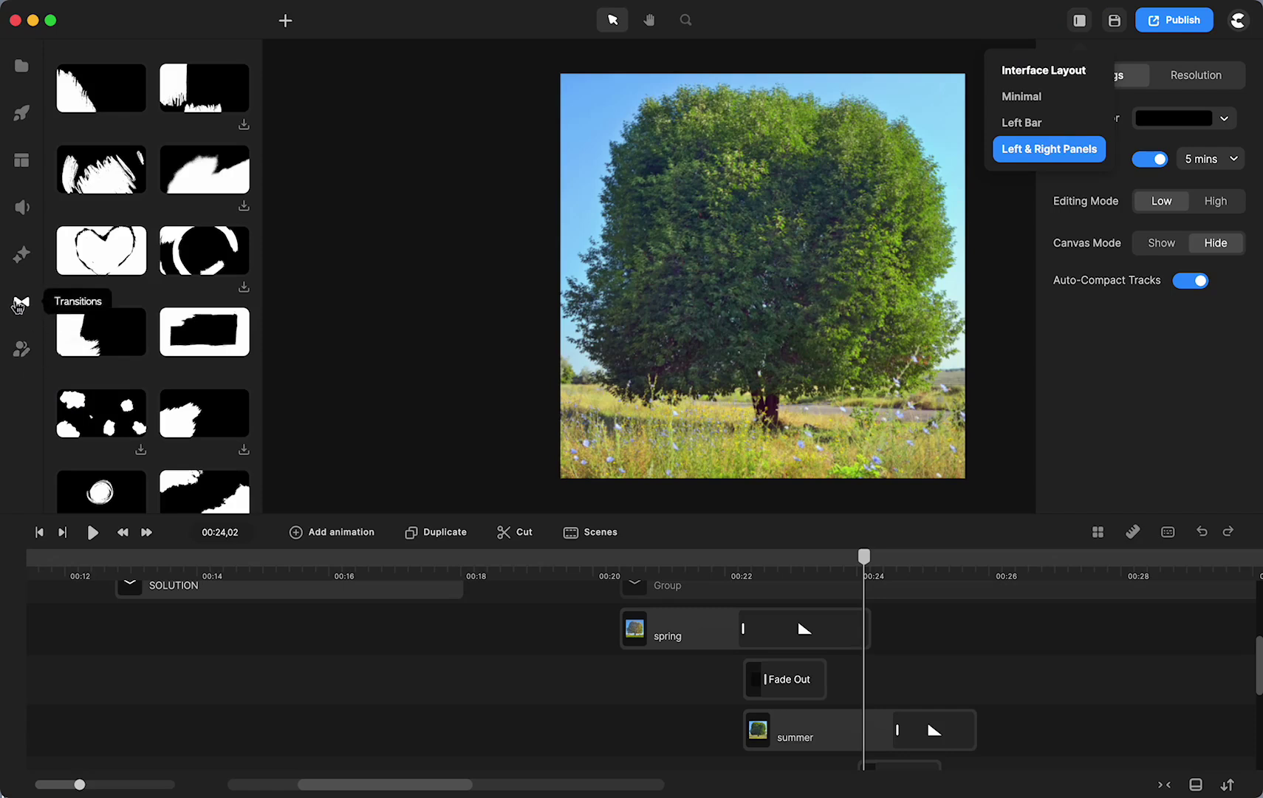
pyautogui.click(1113, 22)
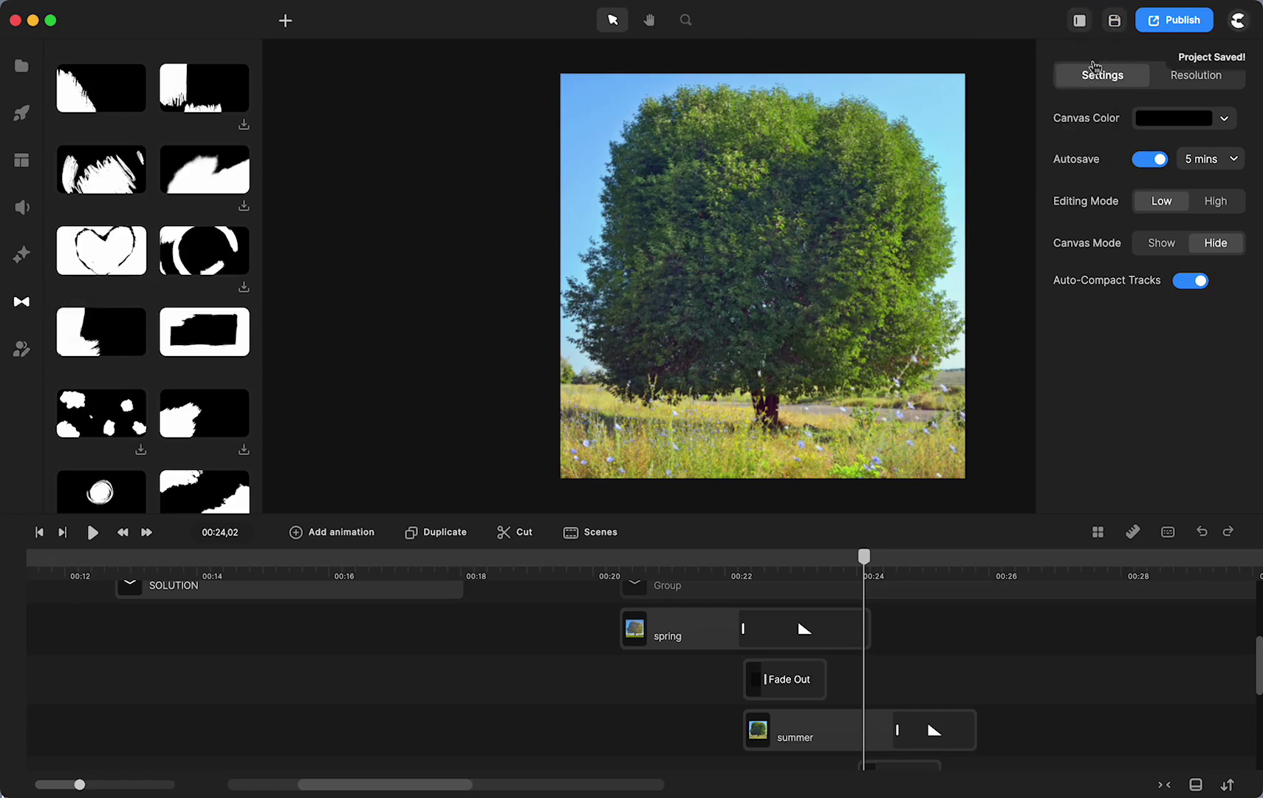
pyautogui.click(1080, 22)
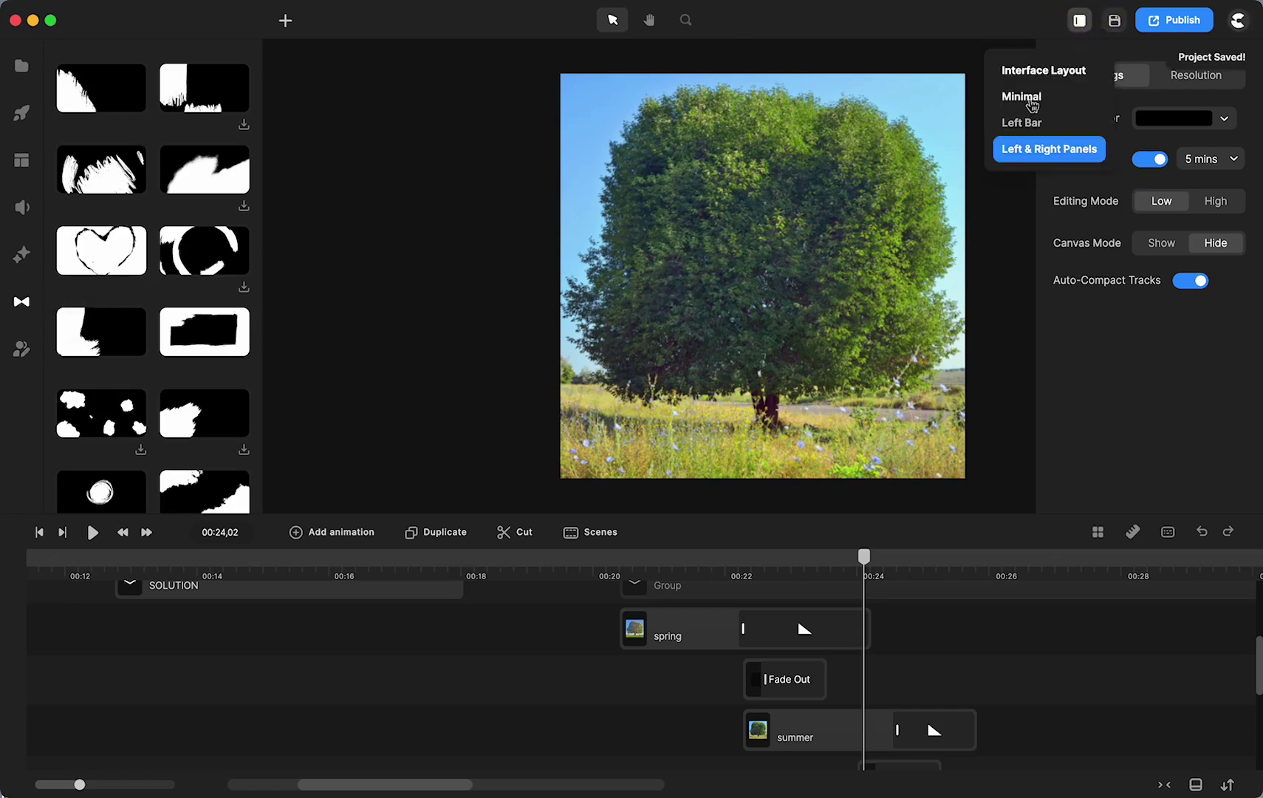
pyautogui.click(1032, 104)
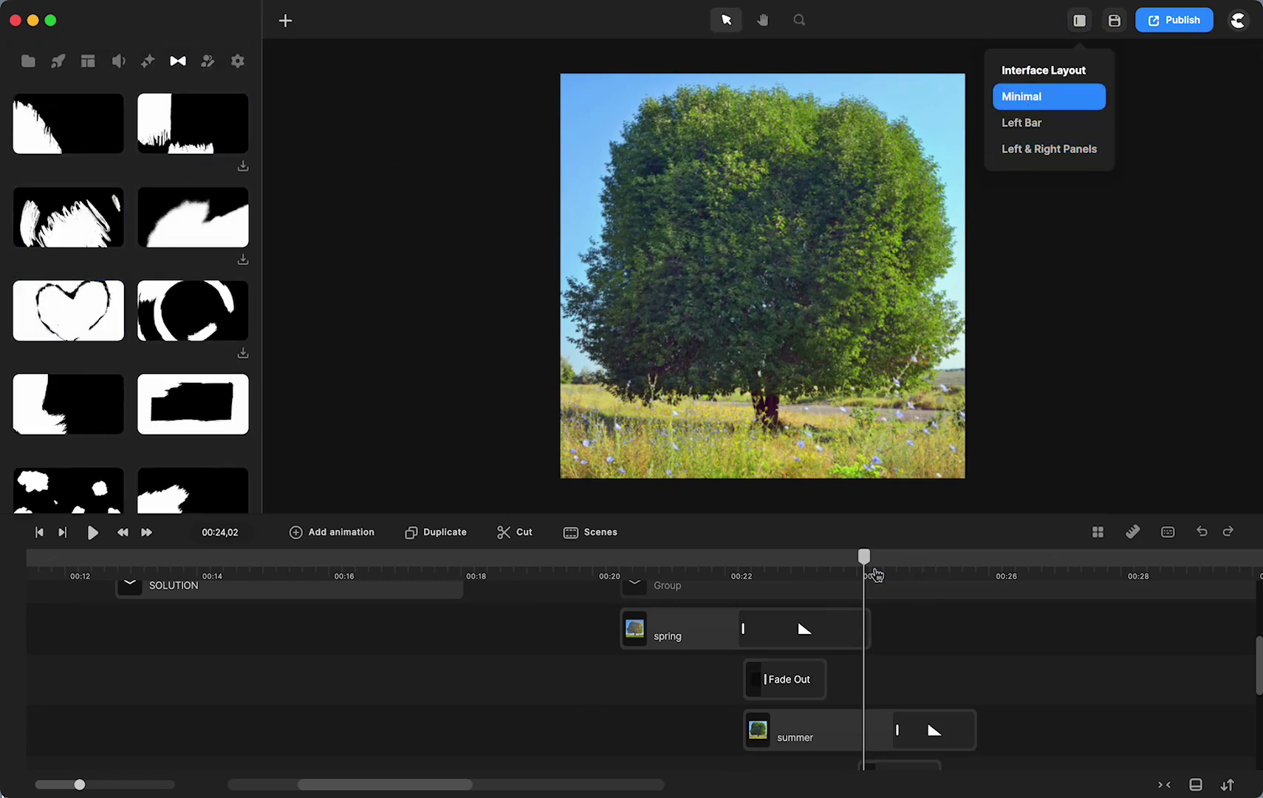
# At about 00:34, add the spring tree image from Media and make it fill the canvas.
pyautogui.hscroll(5, 513, 629)
pyautogui.scroll(3, 779, 570)
pyautogui.hscroll(10, 694, 664)
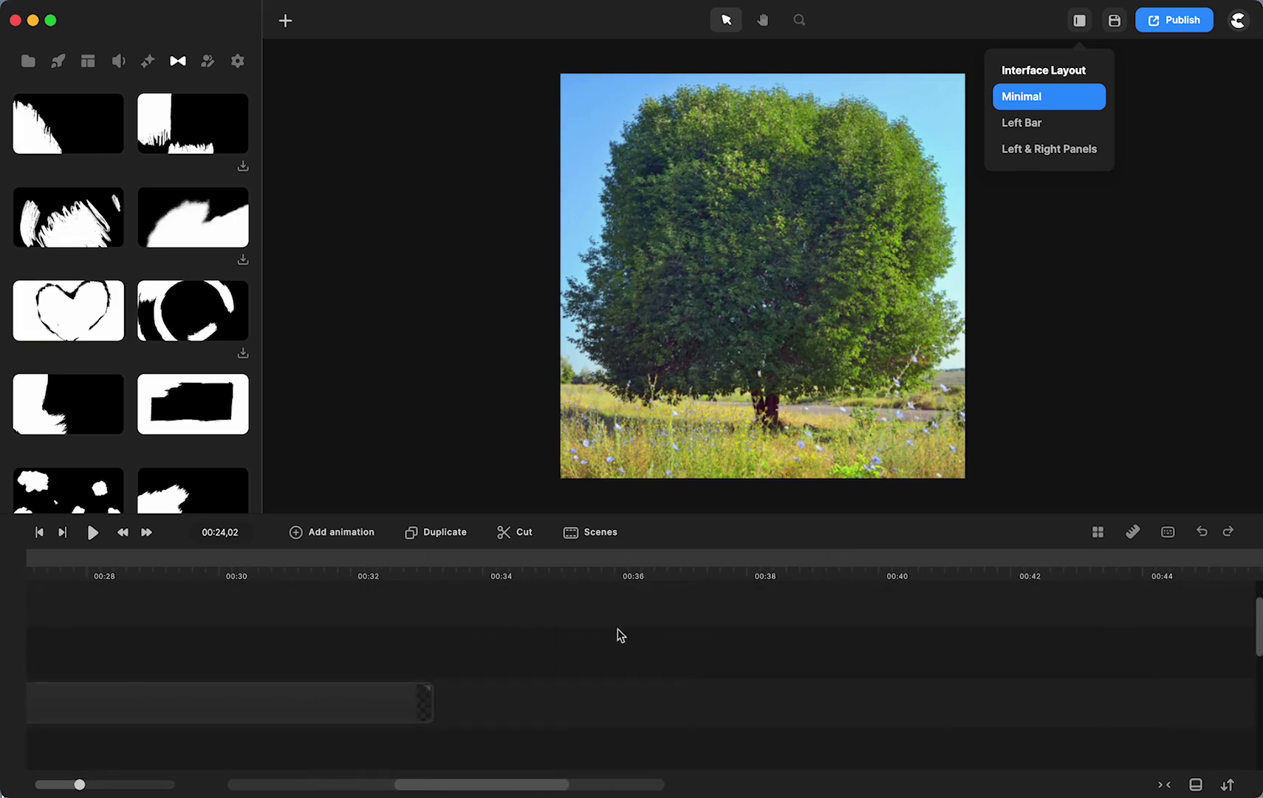
pyautogui.click(552, 561)
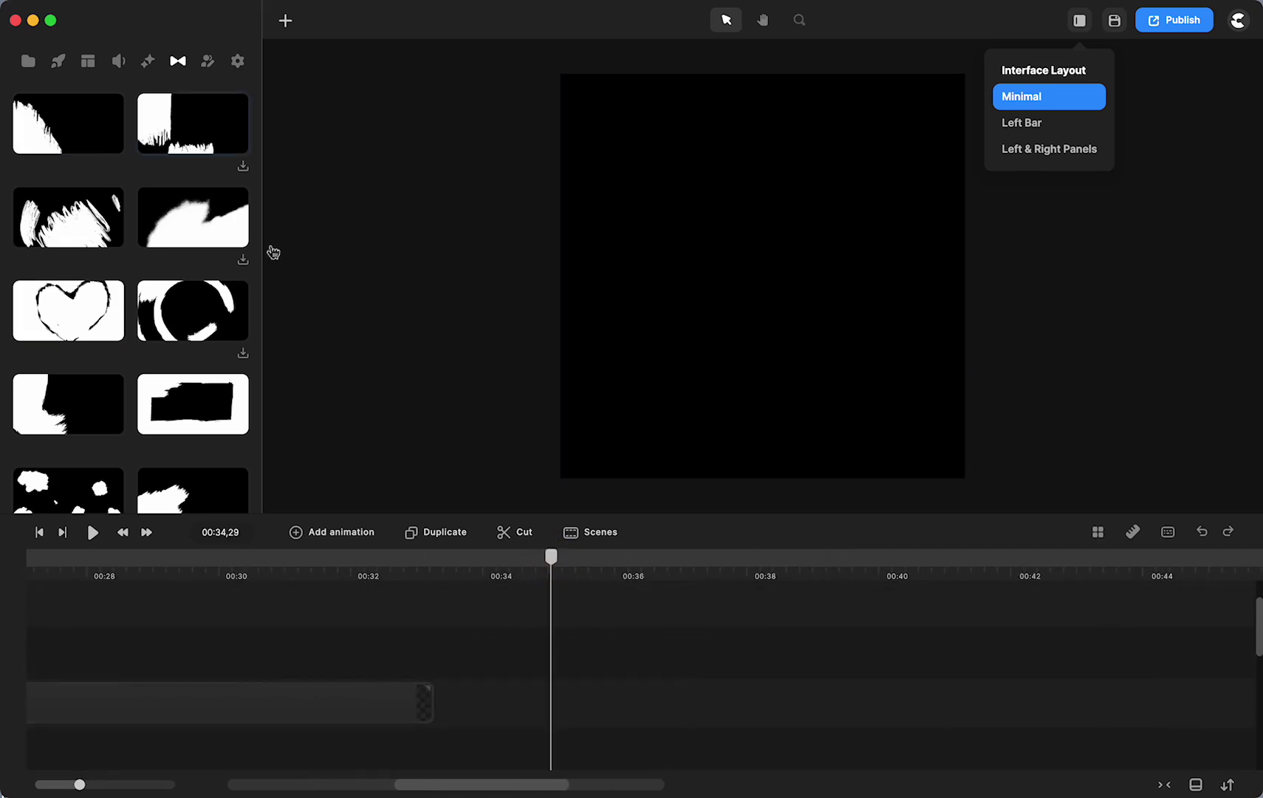
pyautogui.click(401, 325)
pyautogui.click(27, 59)
pyautogui.click(60, 233)
pyautogui.moveTo(61, 232); pyautogui.dragTo(772, 329)
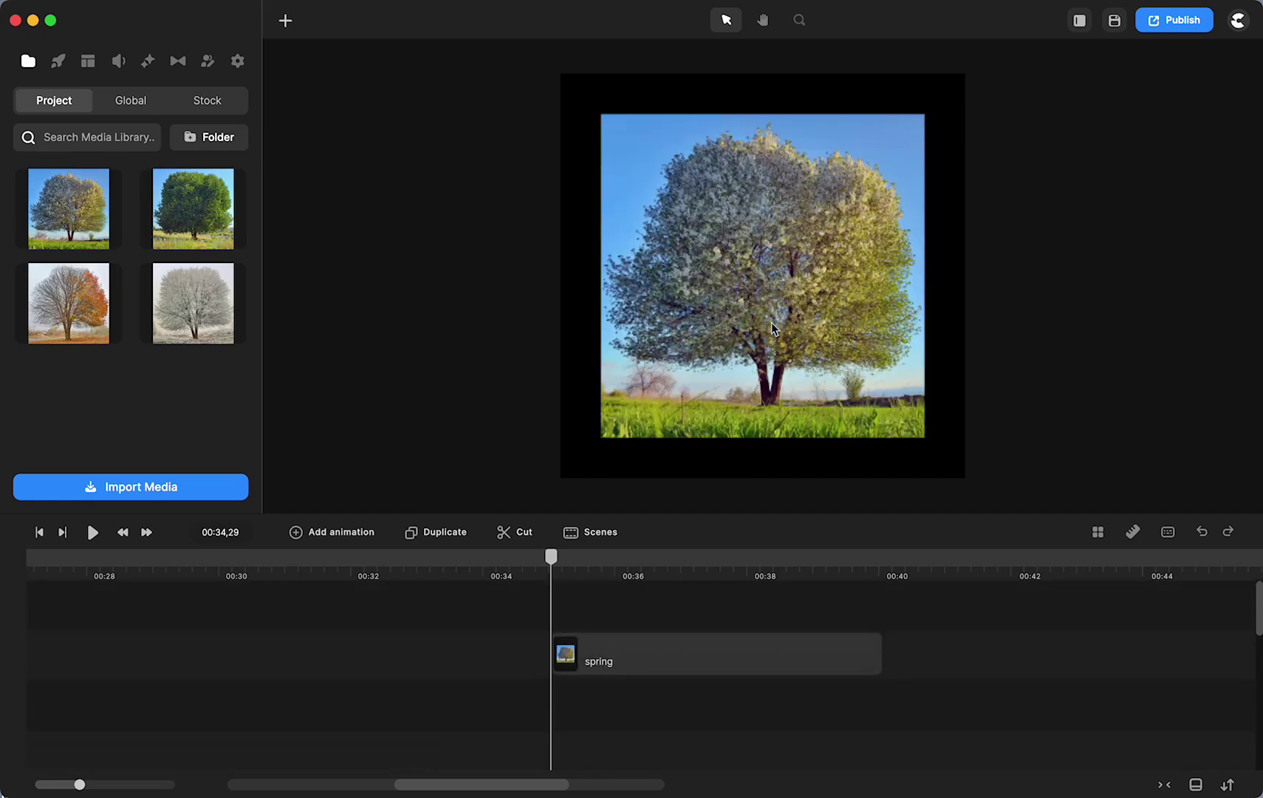
pyautogui.click(680, 93)
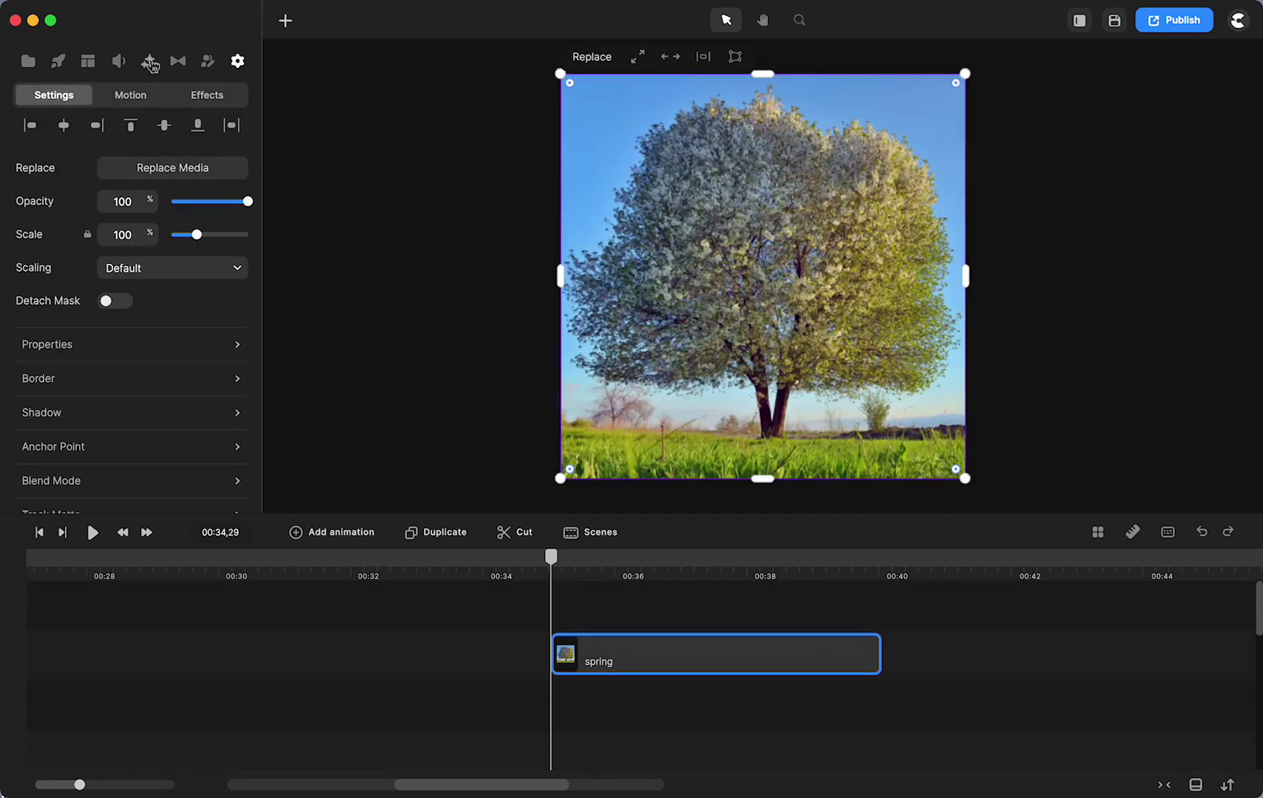
# Add the summer tree image at full canvas, starting near 00:38 over spring's lengthened end.
pyautogui.click(29, 60)
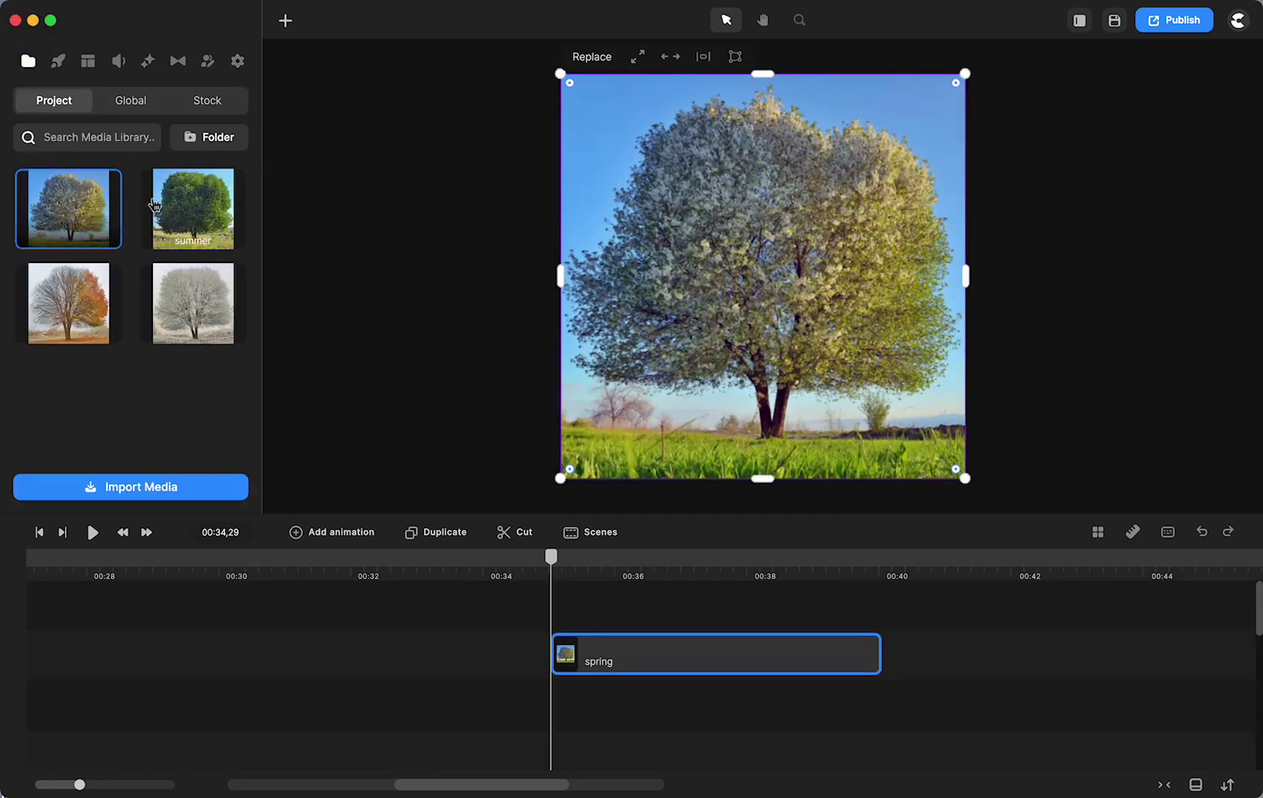
pyautogui.moveTo(160, 207); pyautogui.dragTo(660, 223)
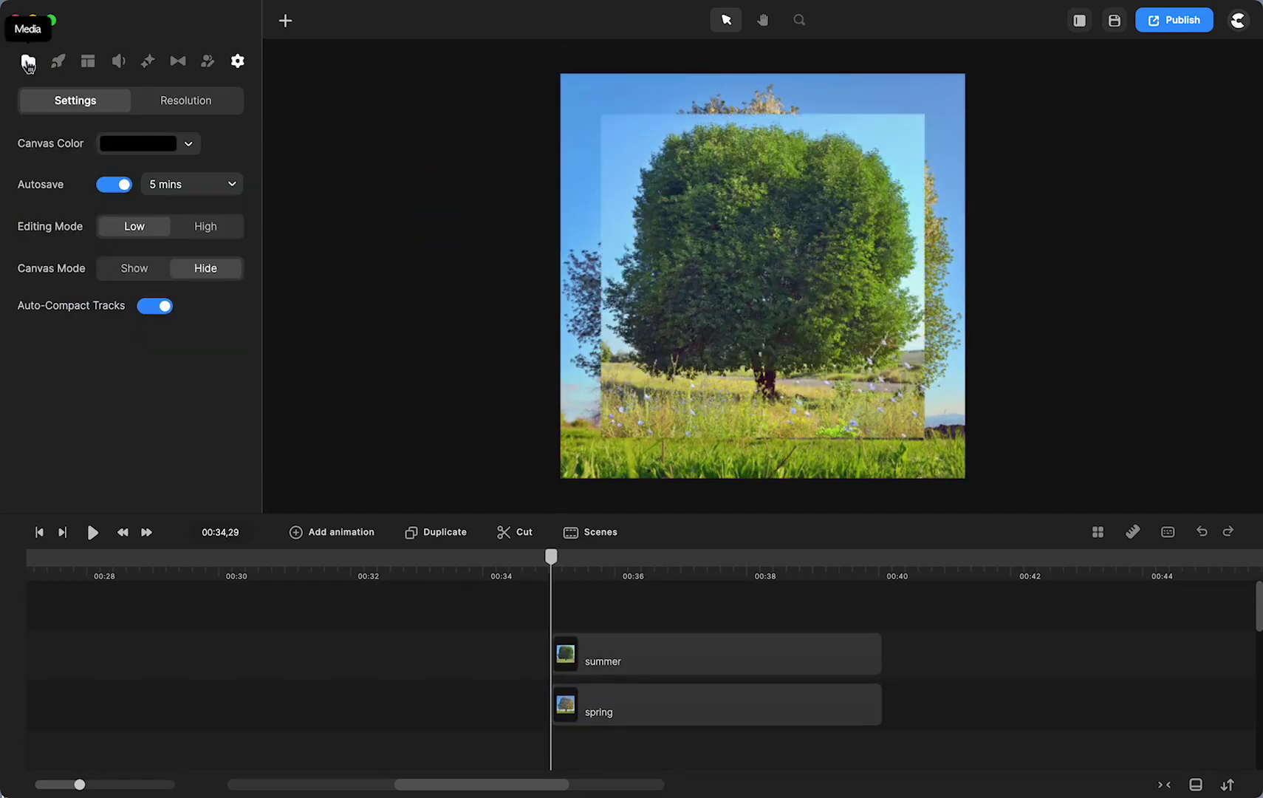
pyautogui.click(769, 231)
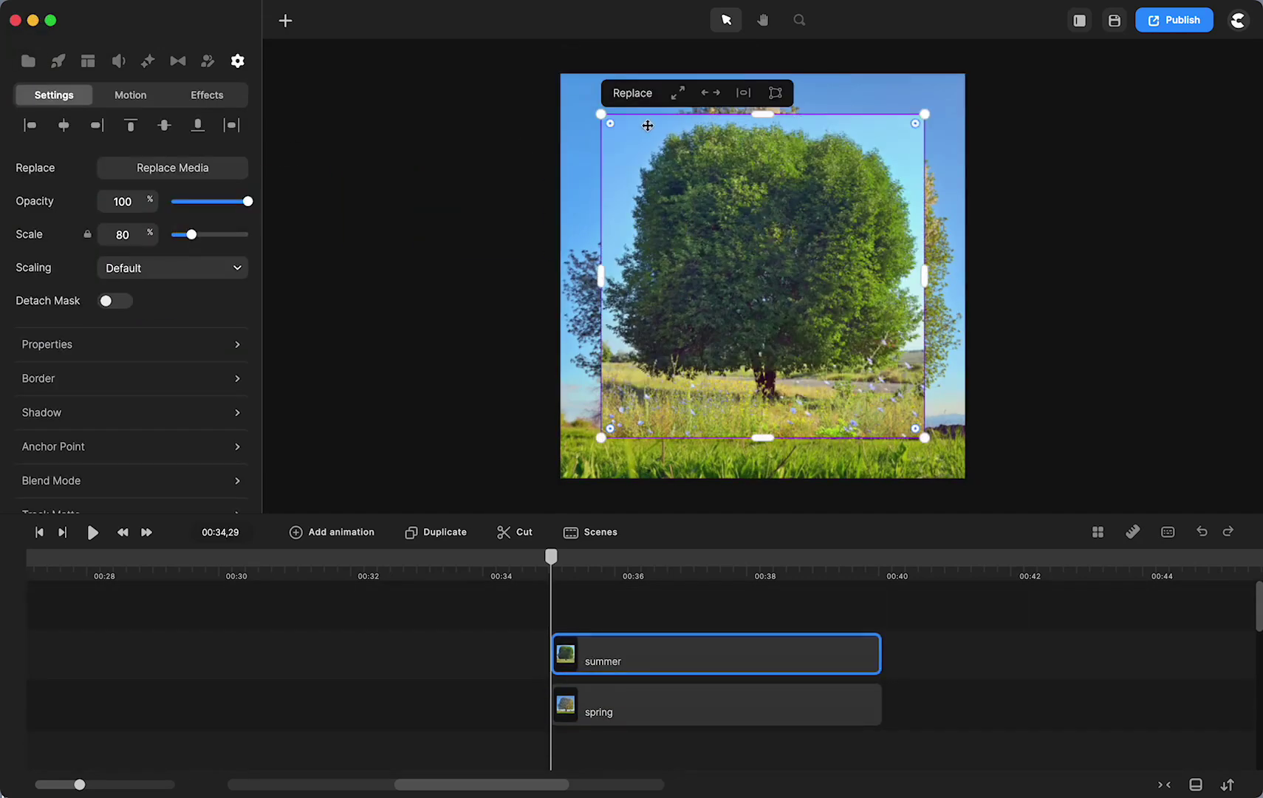
pyautogui.click(676, 96)
pyautogui.moveTo(591, 661); pyautogui.dragTo(822, 663)
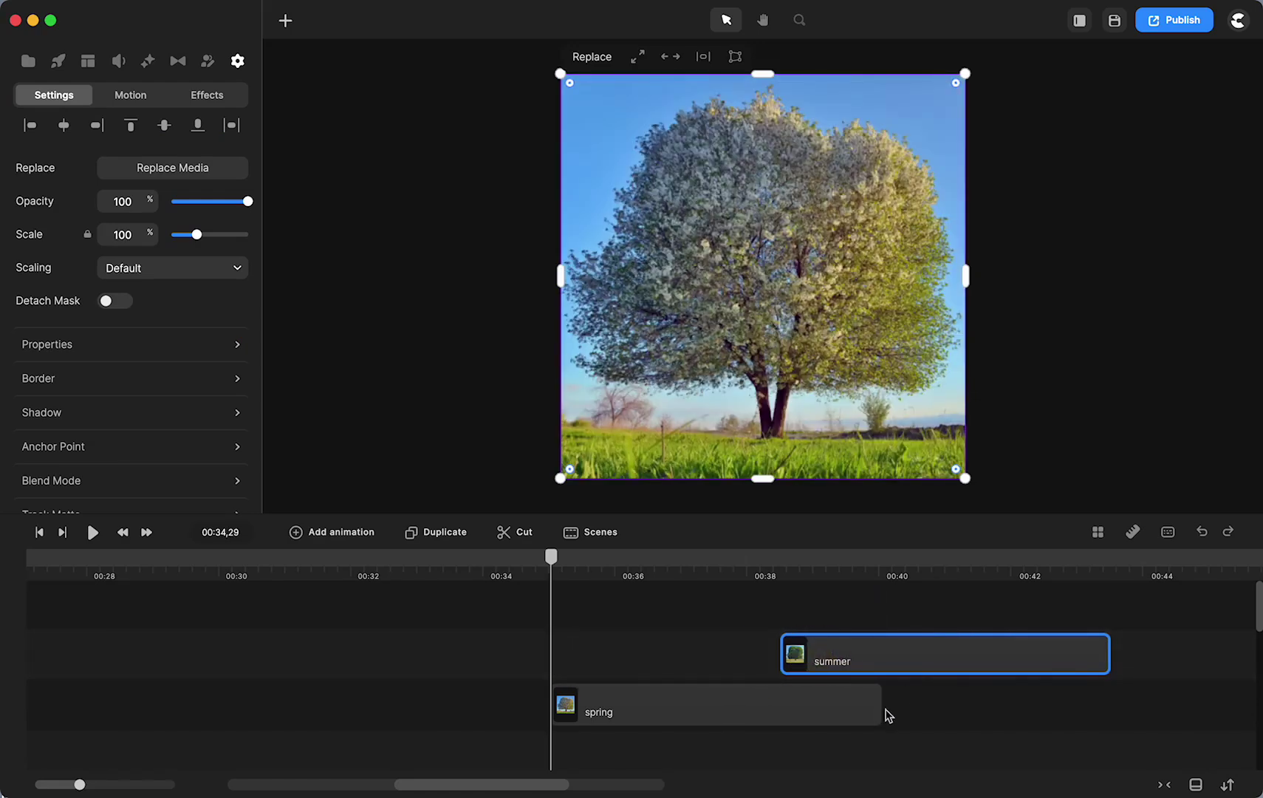
pyautogui.moveTo(881, 706); pyautogui.dragTo(919, 704)
pyautogui.moveTo(840, 659); pyautogui.dragTo(863, 661)
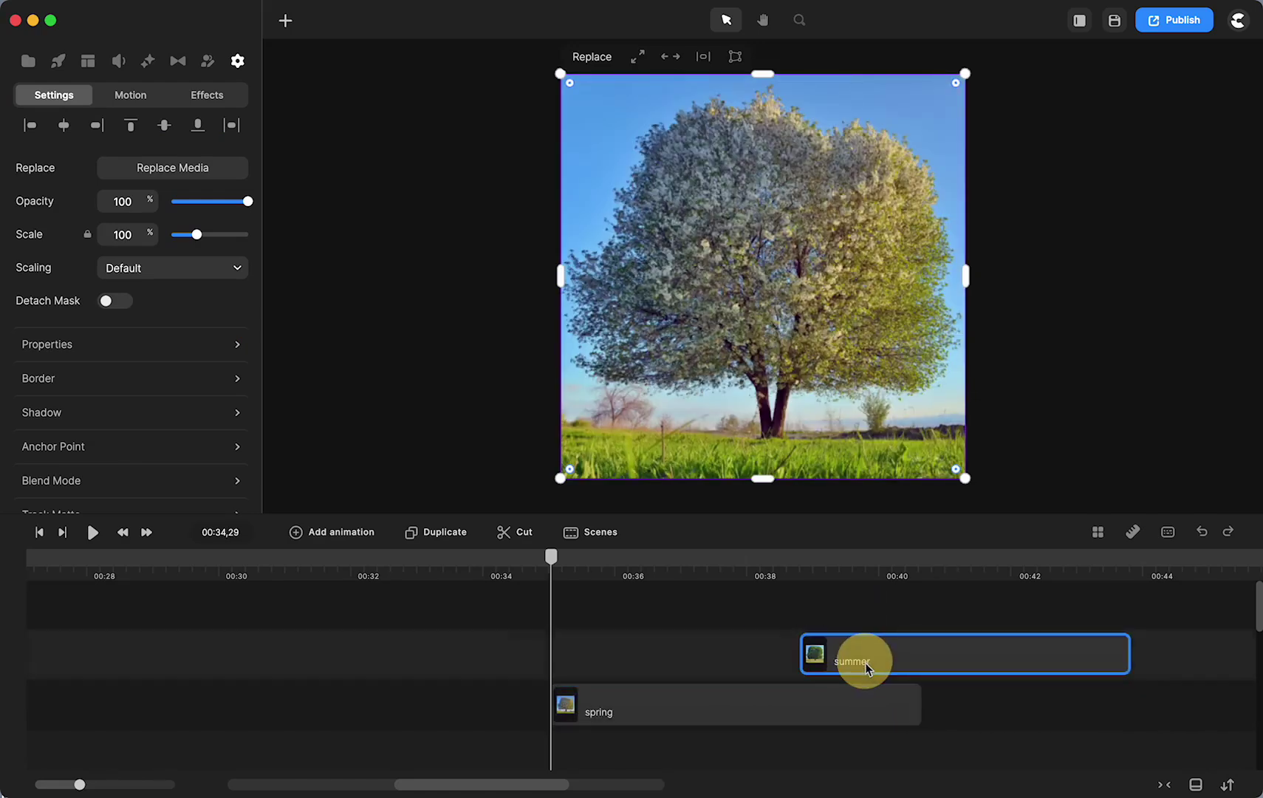
# Apply the brush-stroke transition from the Transitions library to the spring clip.
pyautogui.click(148, 62)
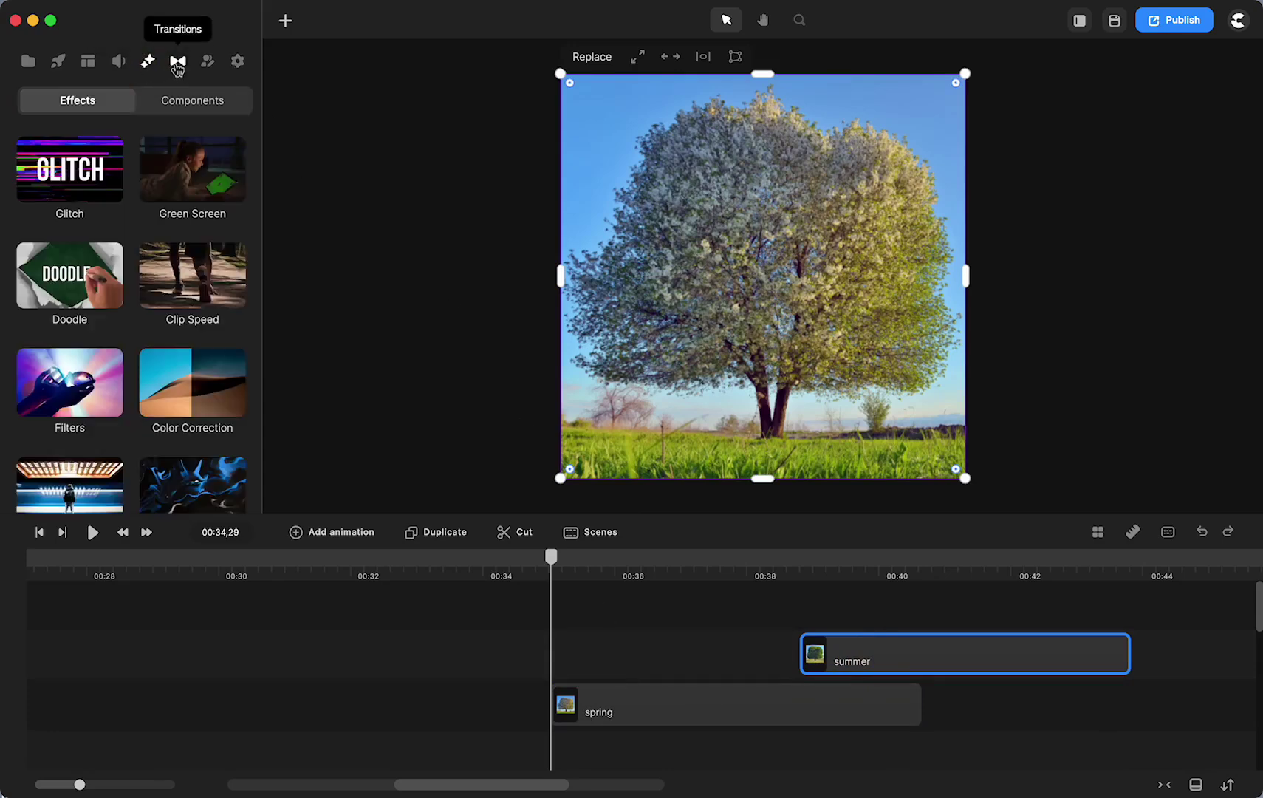
pyautogui.click(177, 65)
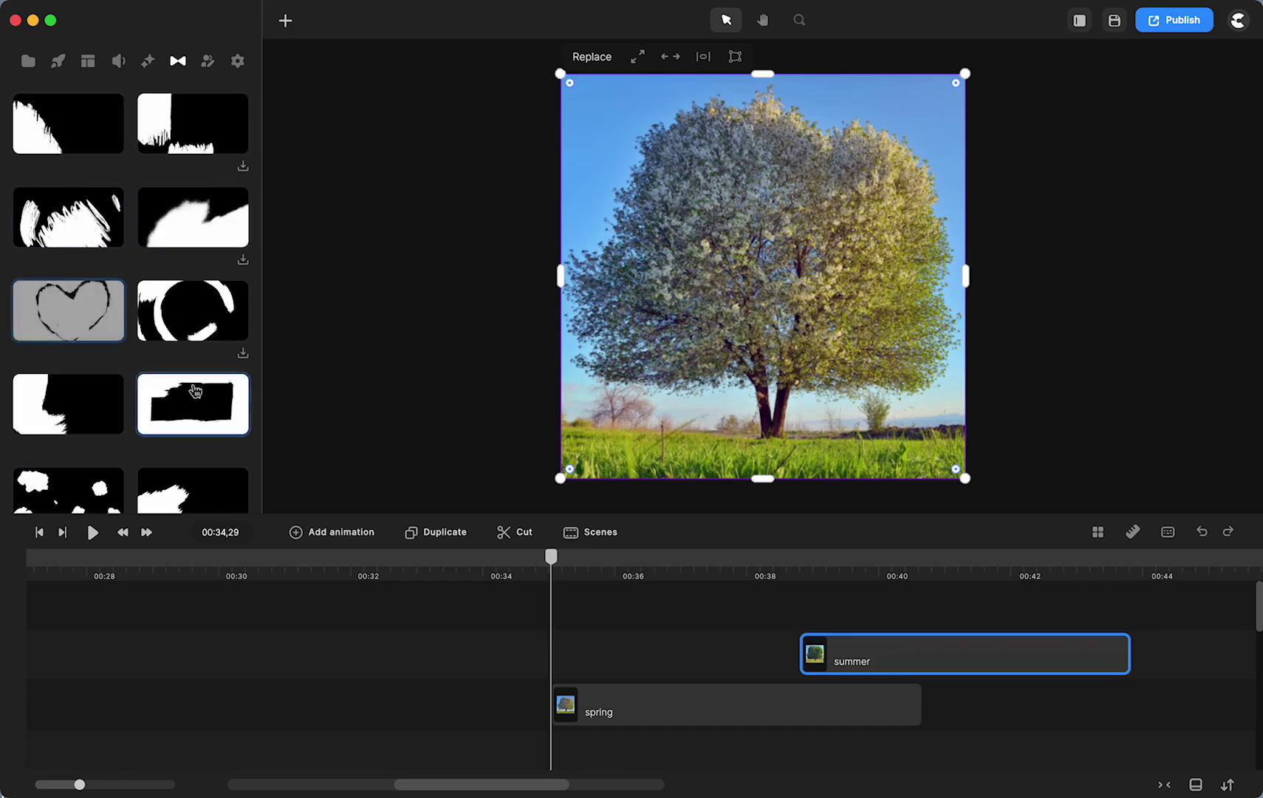
pyautogui.moveTo(197, 410); pyautogui.dragTo(661, 707)
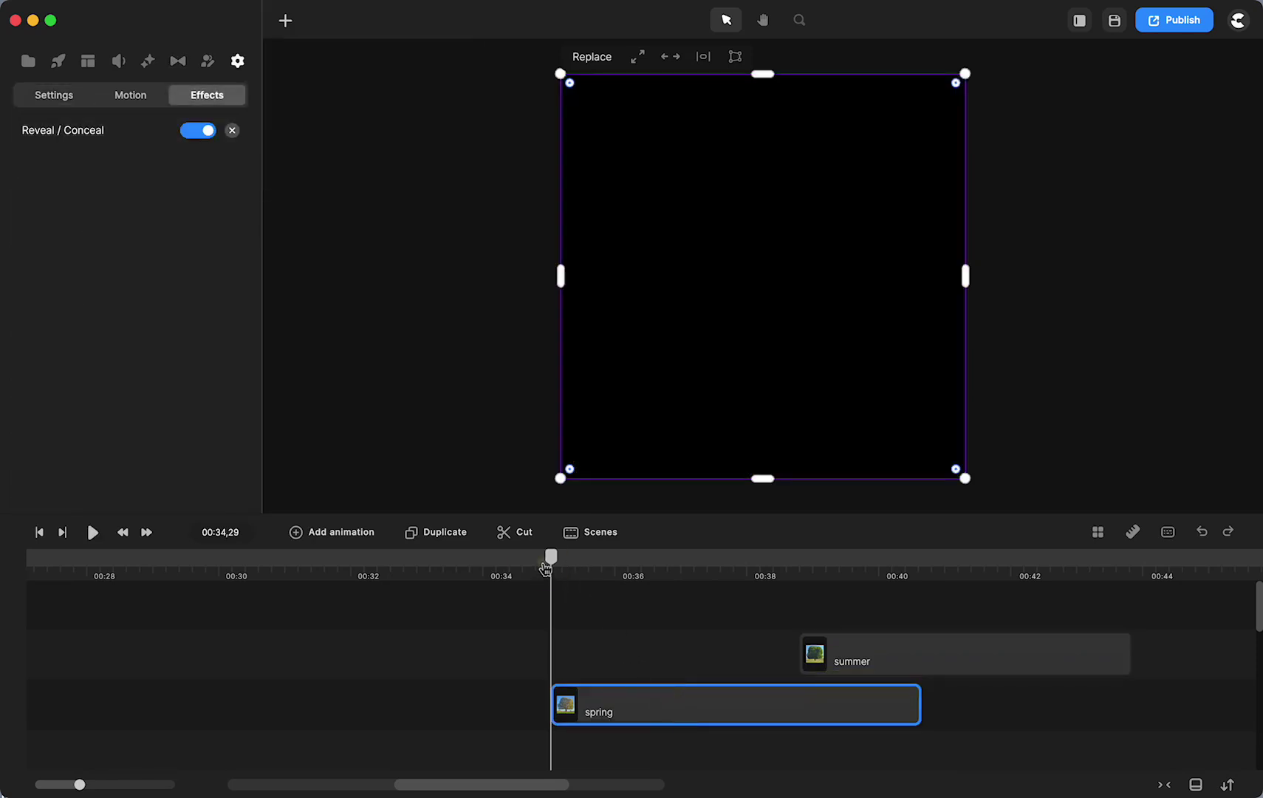
pyautogui.click(568, 560)
pyautogui.click(646, 742)
# Switch the transition to Conceal only, lengthen it, and nudge summer toward spring's track.
pyautogui.click(598, 714)
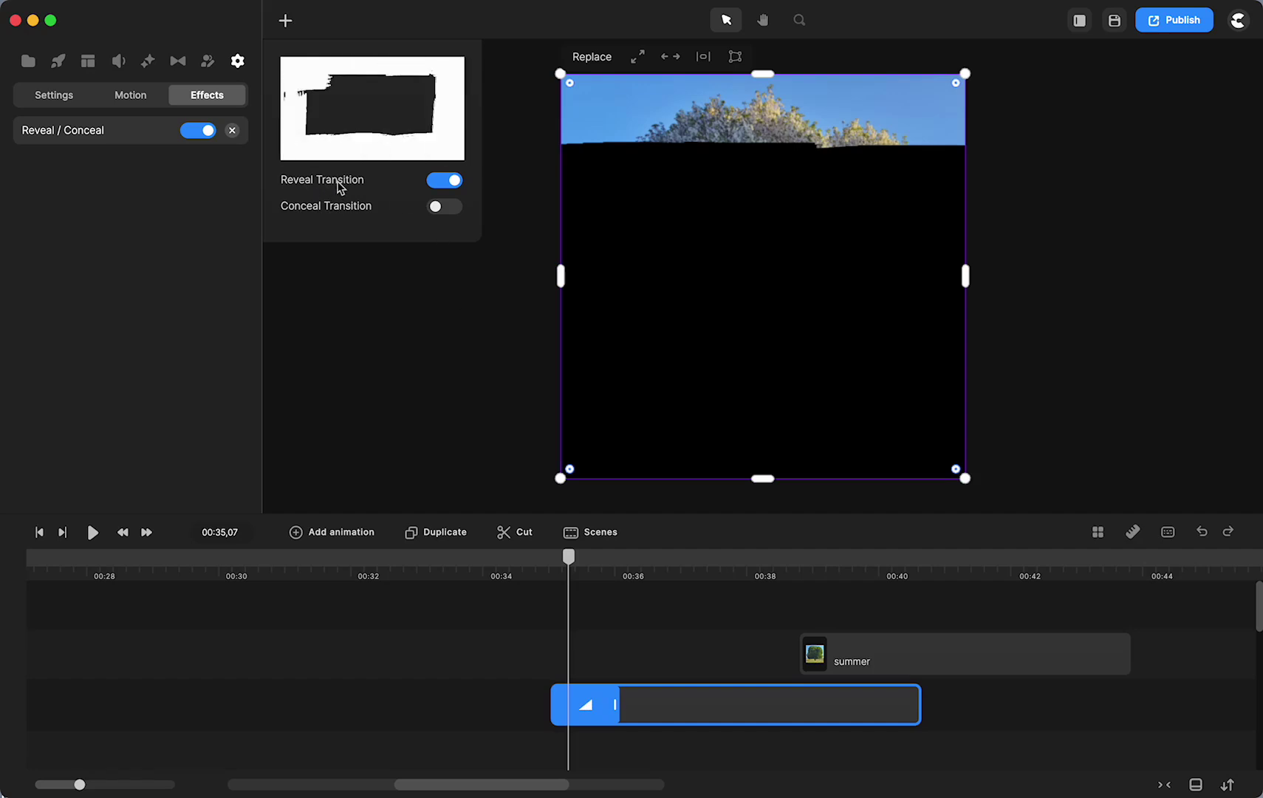
pyautogui.click(457, 180)
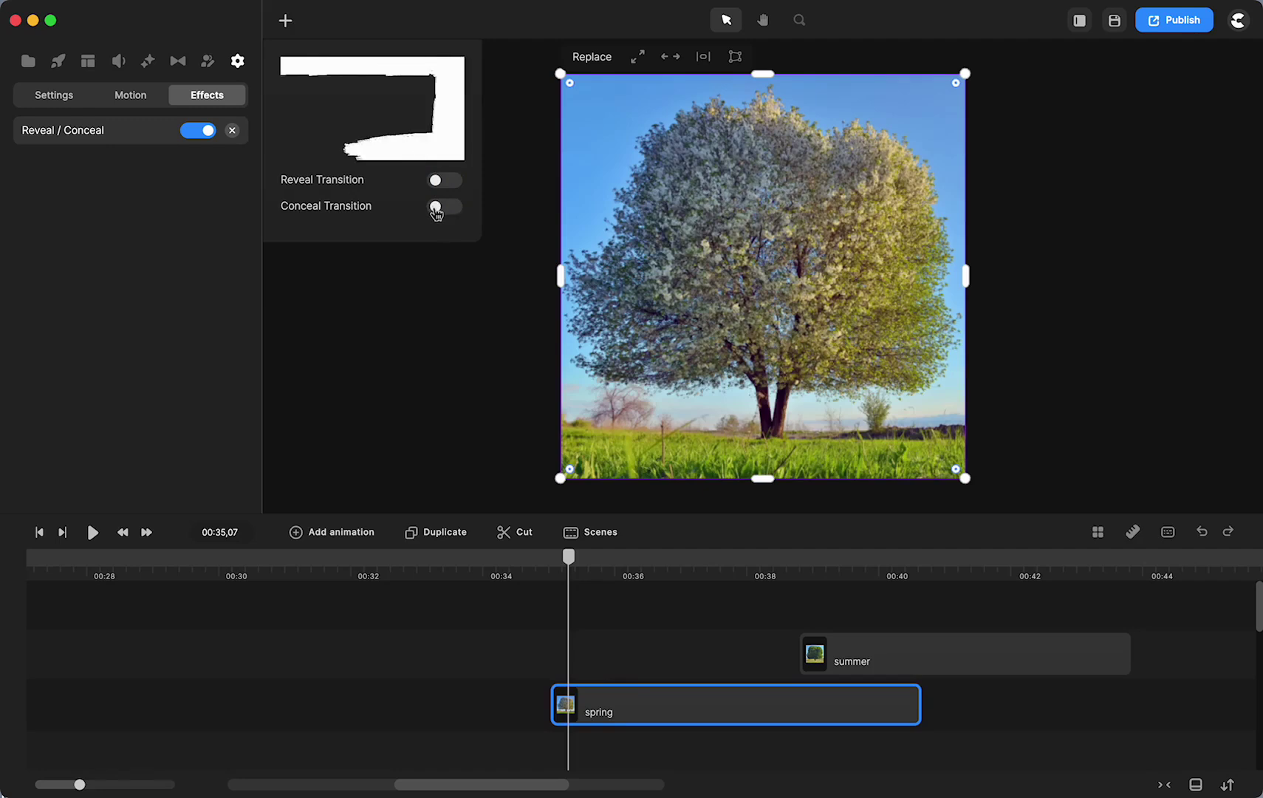
pyautogui.click(443, 208)
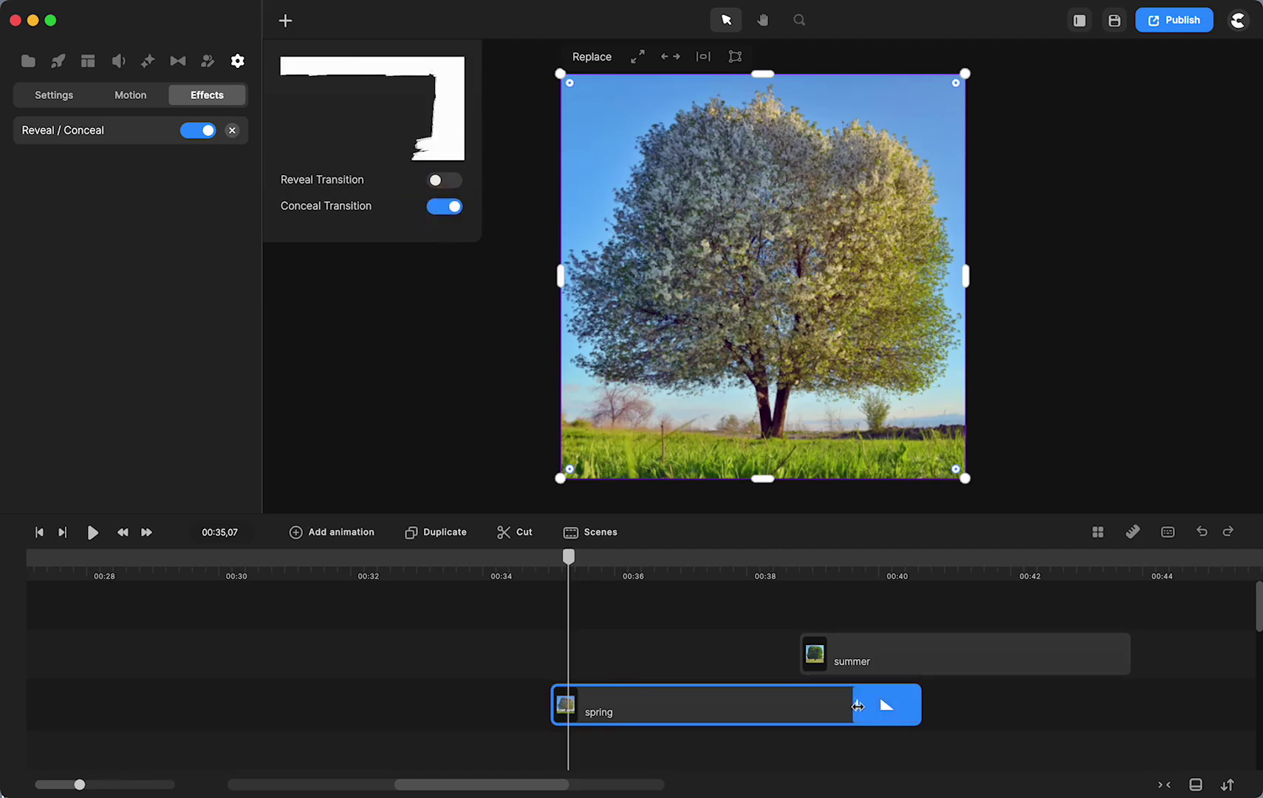
pyautogui.moveTo(857, 704); pyautogui.dragTo(810, 705)
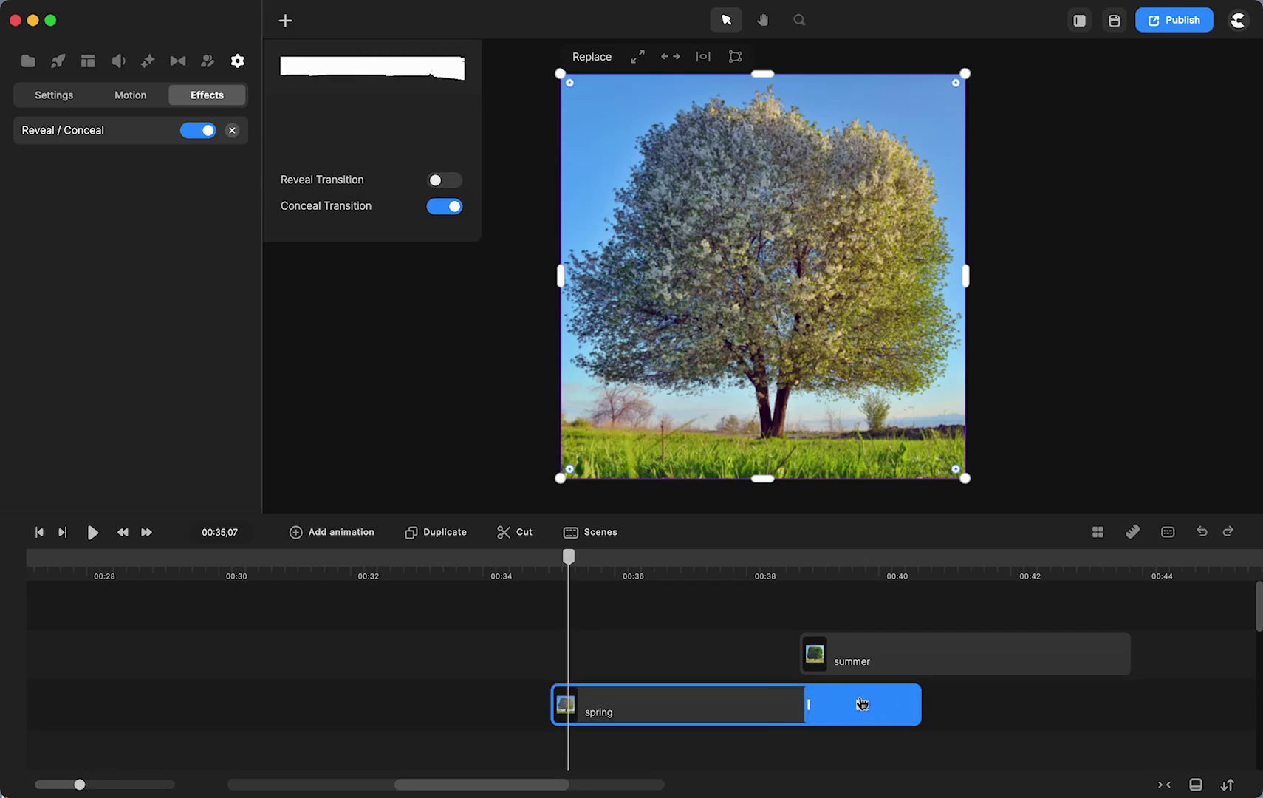
pyautogui.moveTo(846, 653)
pyautogui.mouseDown()
pyautogui.moveTo(854, 757)
pyautogui.moveTo(842, 666)
pyautogui.mouseUp()
pyautogui.moveTo(569, 555); pyautogui.dragTo(749, 556)
pyautogui.click(885, 667)
pyautogui.moveTo(884, 667)
pyautogui.mouseDown()
pyautogui.moveTo(874, 612)
pyautogui.moveTo(880, 658)
pyautogui.mouseUp()
pyautogui.moveTo(757, 567)
pyautogui.mouseDown()
pyautogui.moveTo(860, 556)
pyautogui.moveTo(767, 563)
pyautogui.moveTo(850, 576)
pyautogui.moveTo(741, 583)
pyautogui.mouseUp()
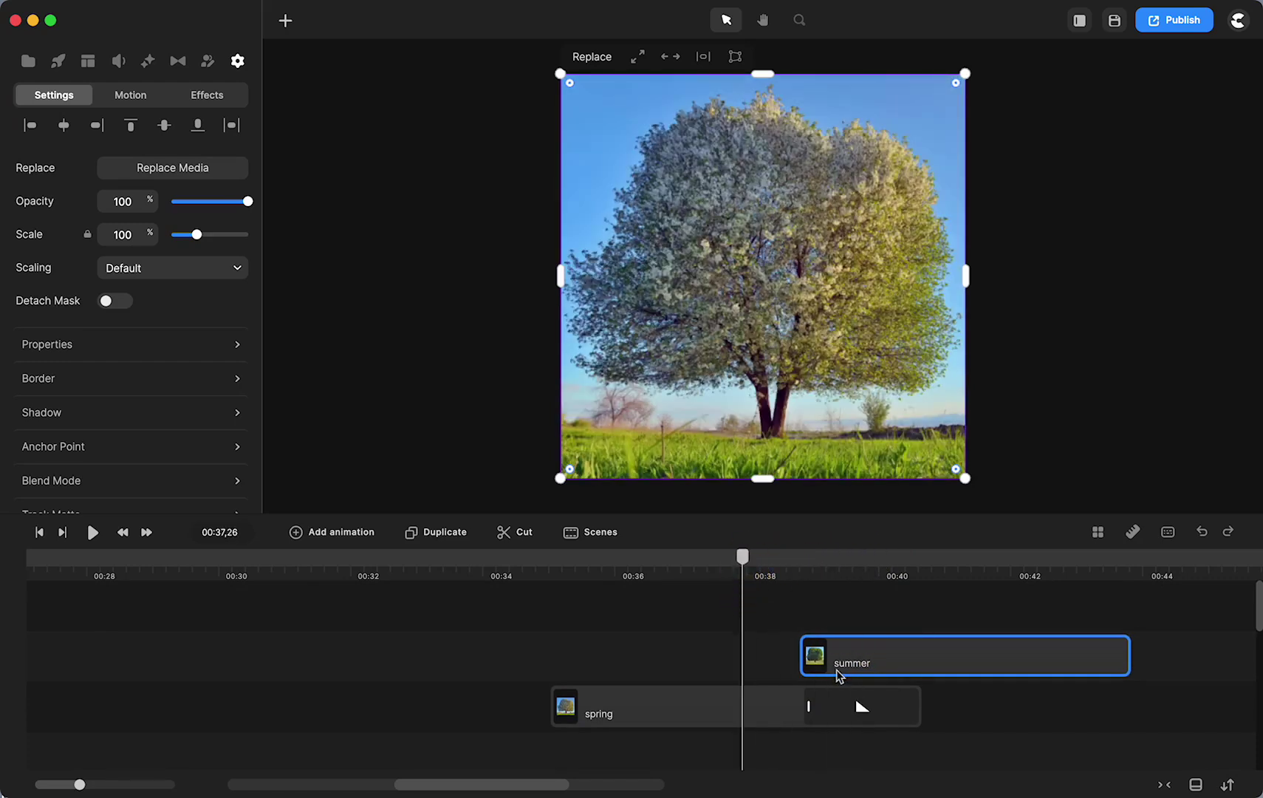
pyautogui.moveTo(837, 668)
pyautogui.mouseDown()
pyautogui.moveTo(844, 766)
pyautogui.moveTo(844, 683)
pyautogui.mouseUp()
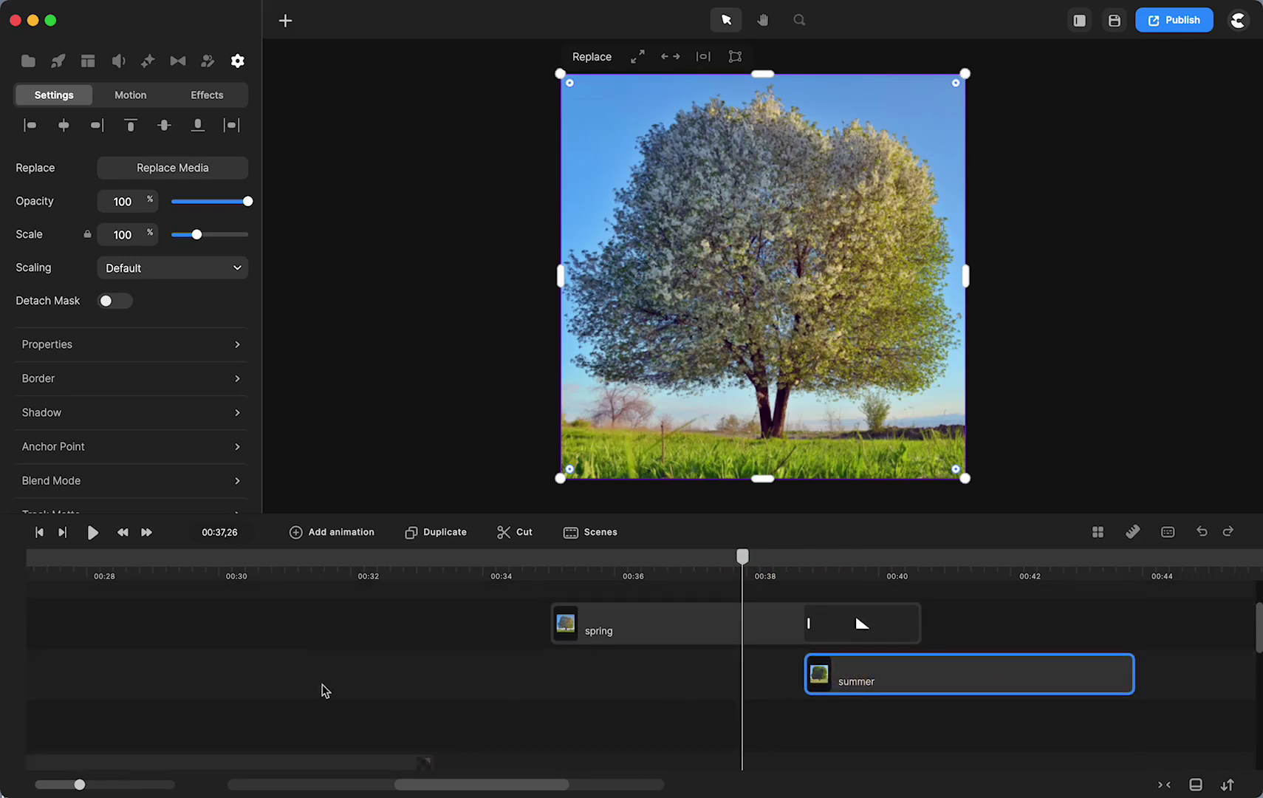
pyautogui.scroll(2, 323, 690)
pyautogui.hscroll(-5, 323, 691)
pyautogui.scroll(-5, 323, 691)
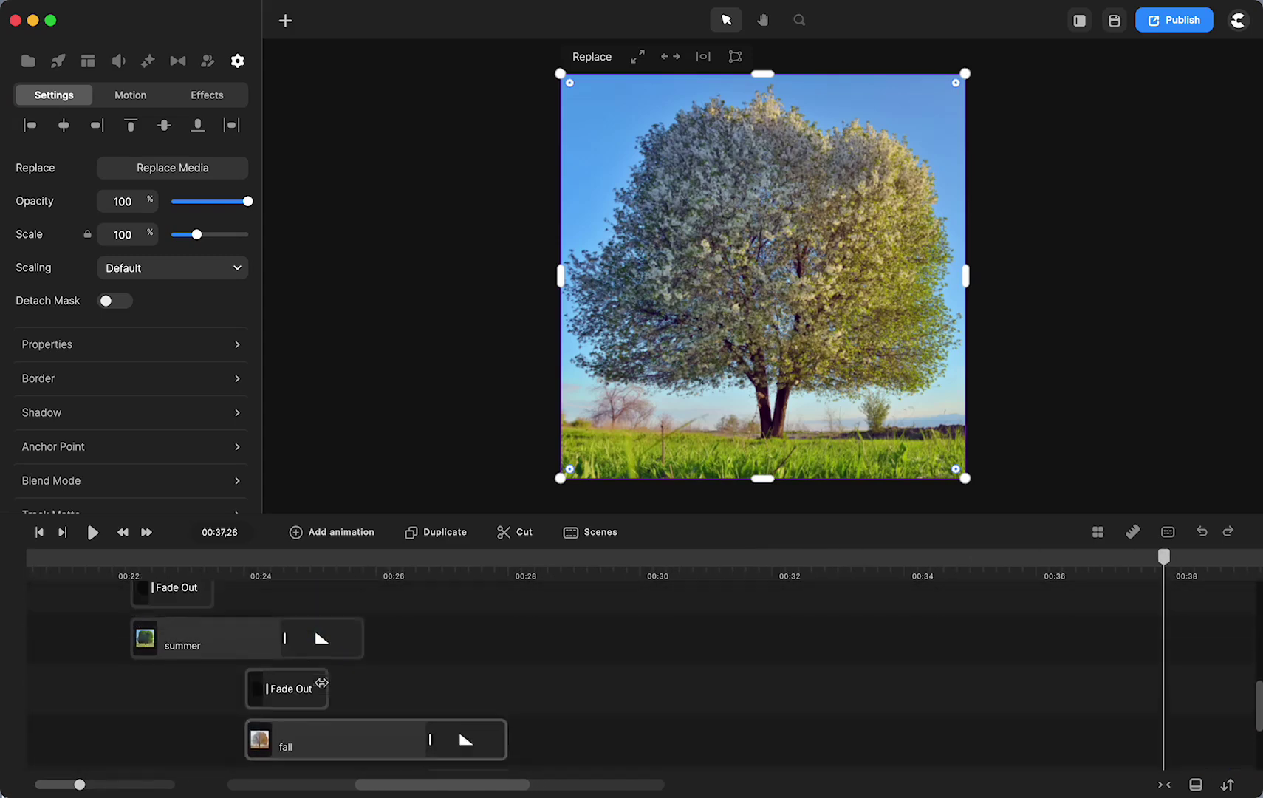
pyautogui.scroll(1, 322, 691)
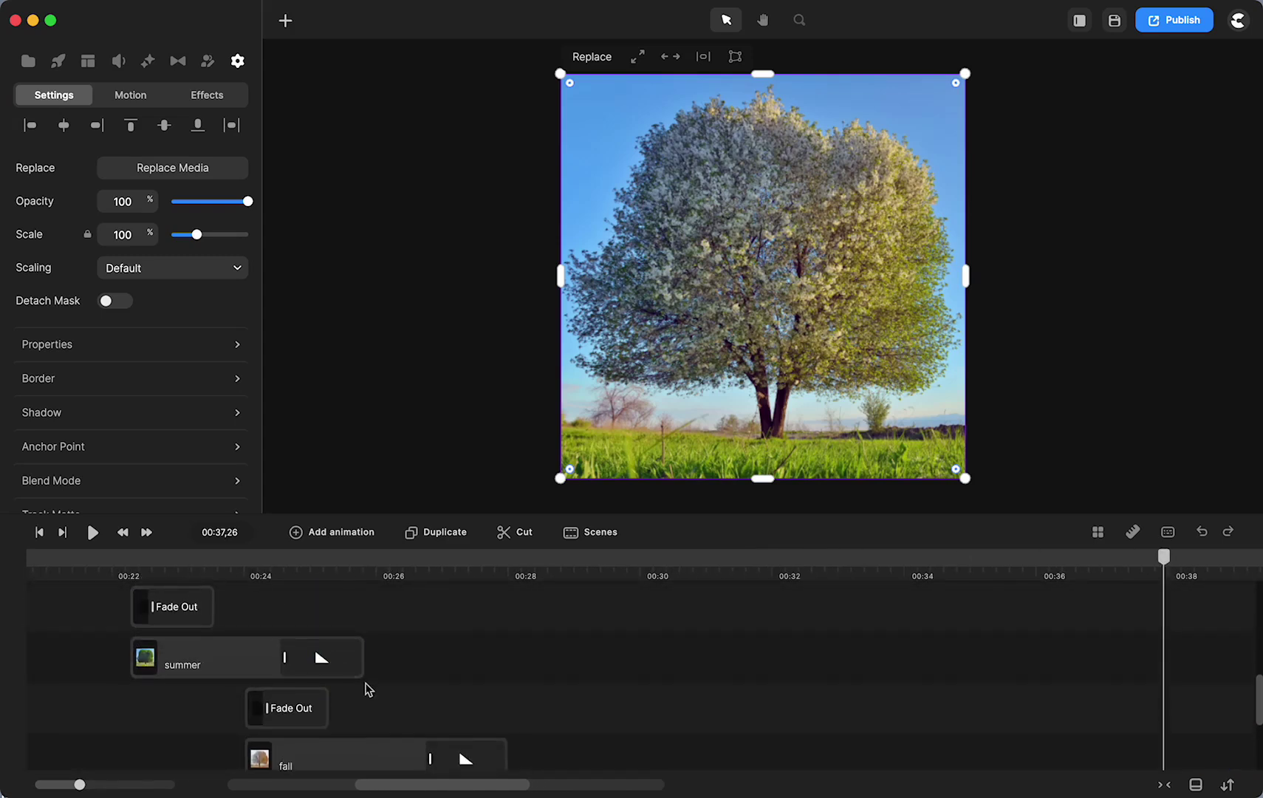
pyautogui.scroll(3, 367, 687)
pyautogui.hscroll(-4, 366, 685)
# Ungroup the season clips group.
pyautogui.click(325, 661)
pyautogui.rightClick(325, 662)
pyautogui.click(362, 558)
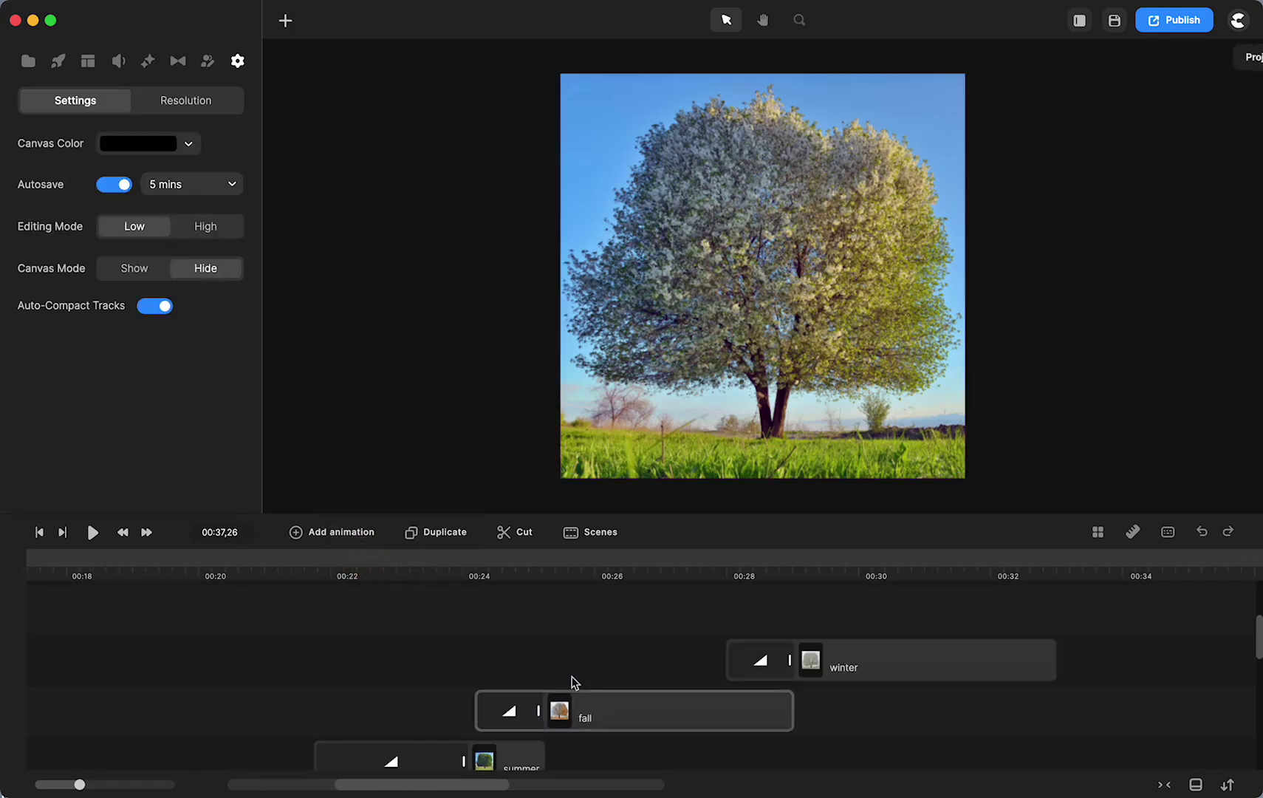
# Add a new track and move the spring clip onto it, then preview the crossfade.
pyautogui.scroll(-4, 574, 678)
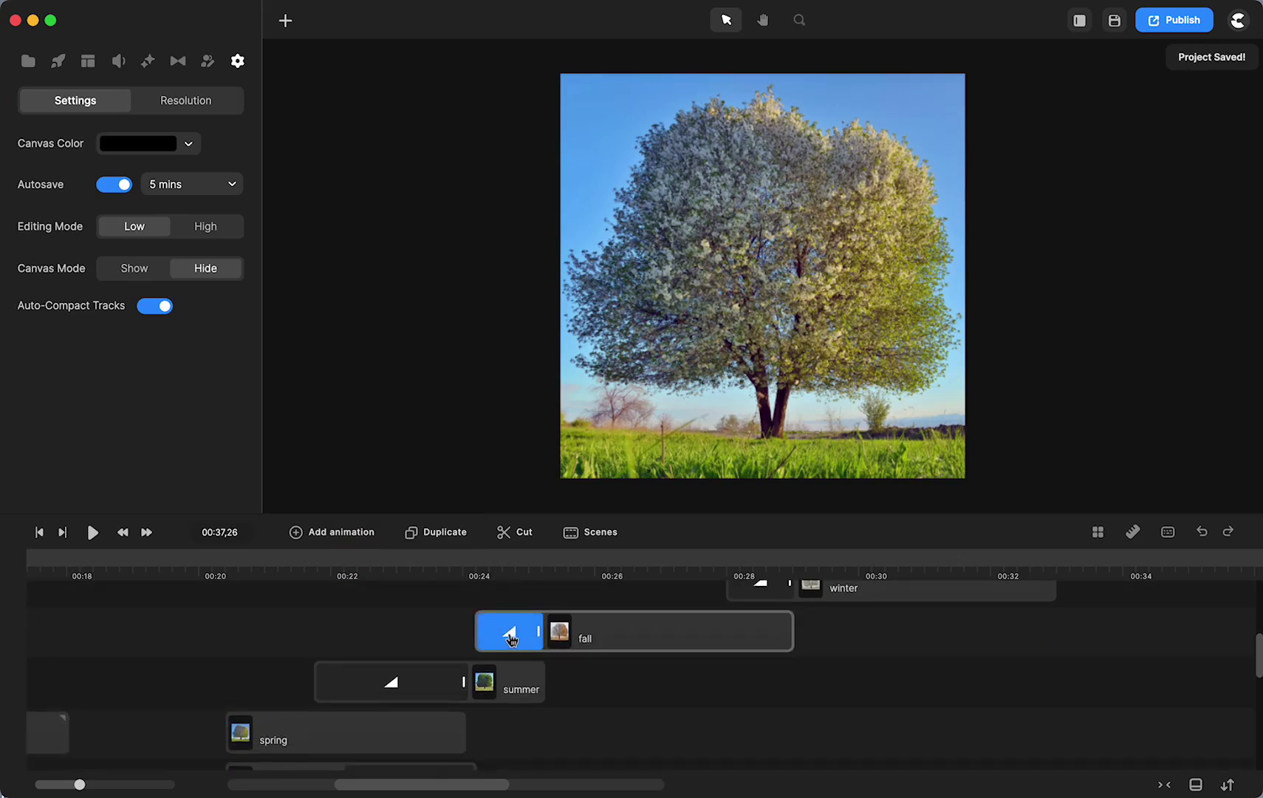
pyautogui.scroll(-2, 521, 680)
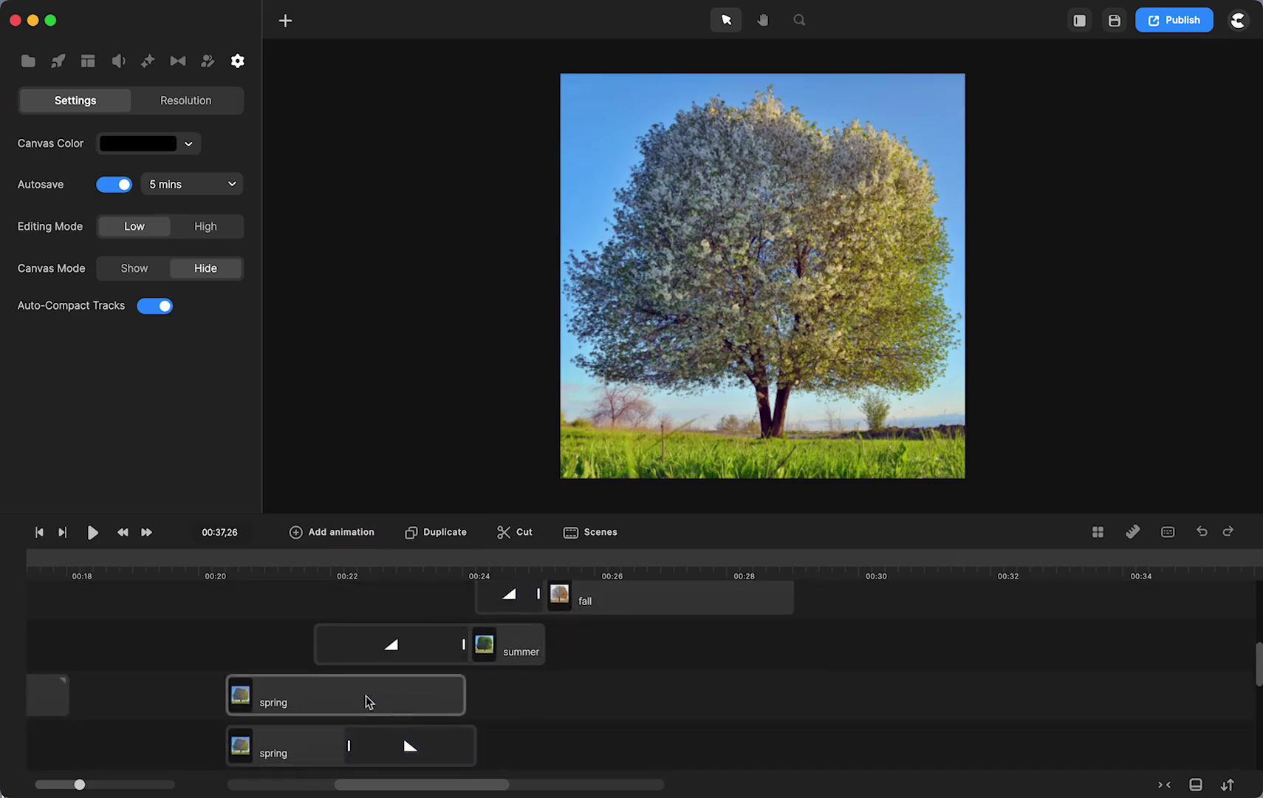
pyautogui.scroll(-2, 366, 694)
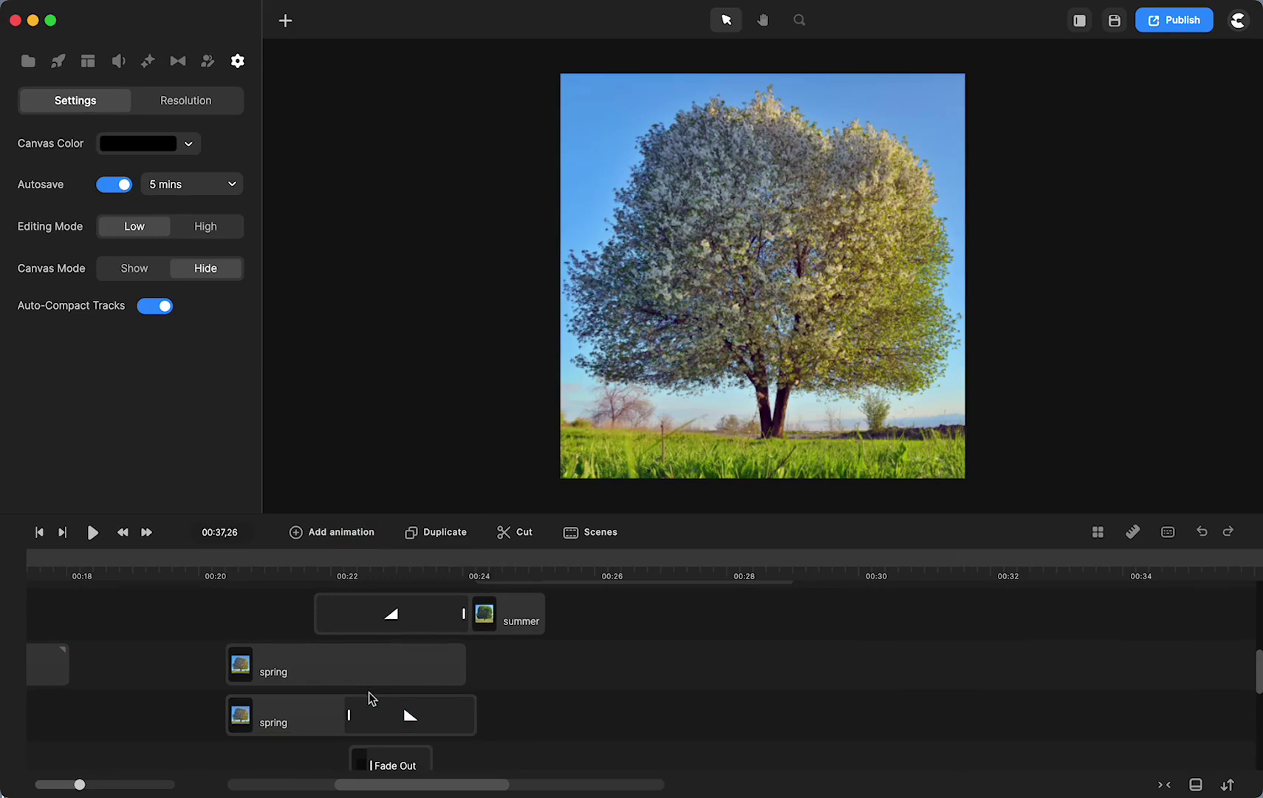
pyautogui.rightClick(370, 698)
pyautogui.click(410, 579)
pyautogui.moveTo(371, 701); pyautogui.dragTo(367, 667)
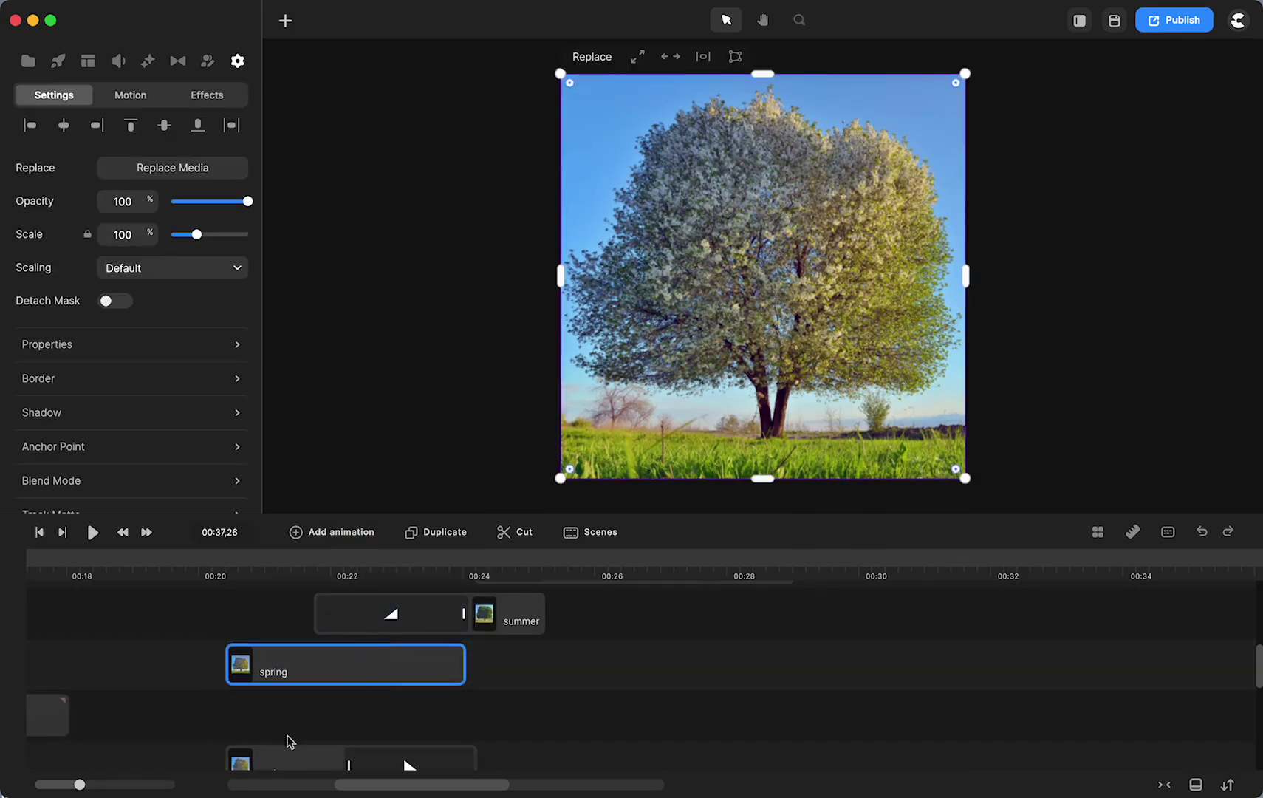
pyautogui.scroll(2, 362, 742)
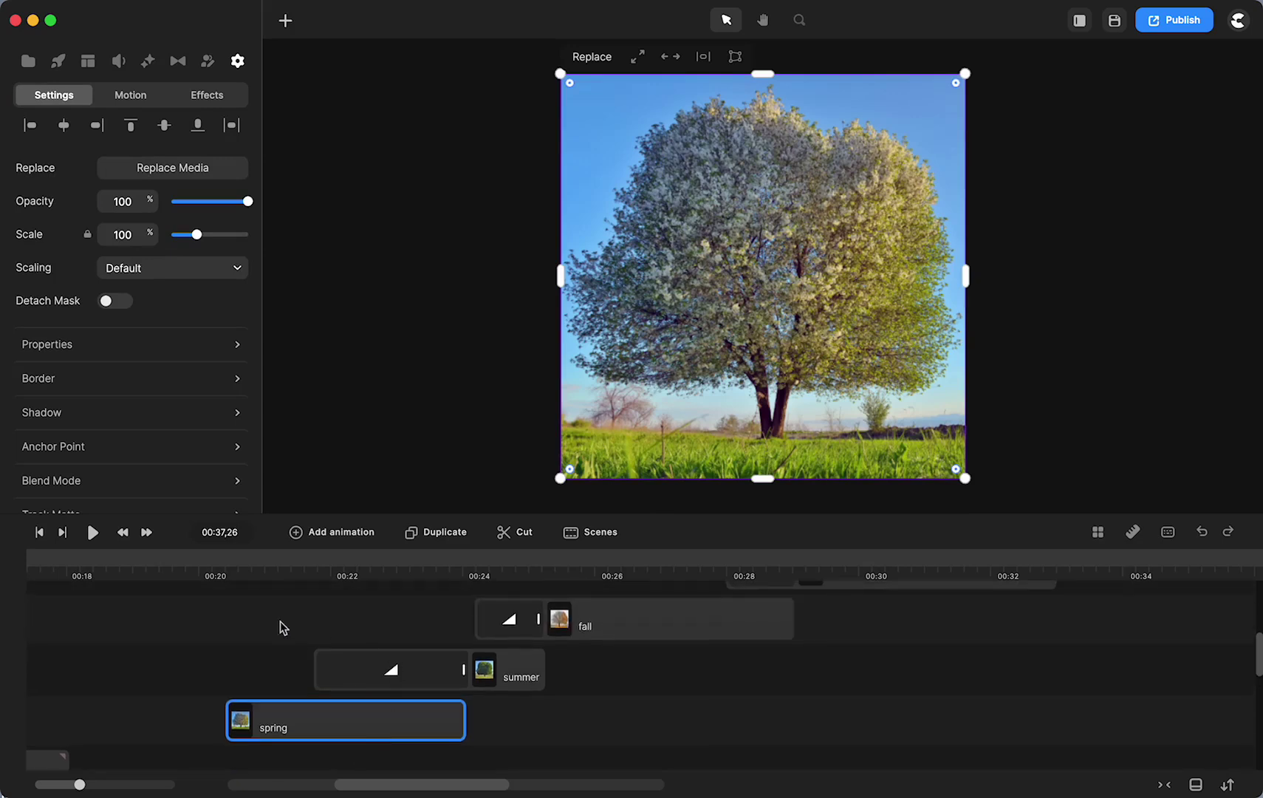
pyautogui.moveTo(249, 565); pyautogui.dragTo(311, 578)
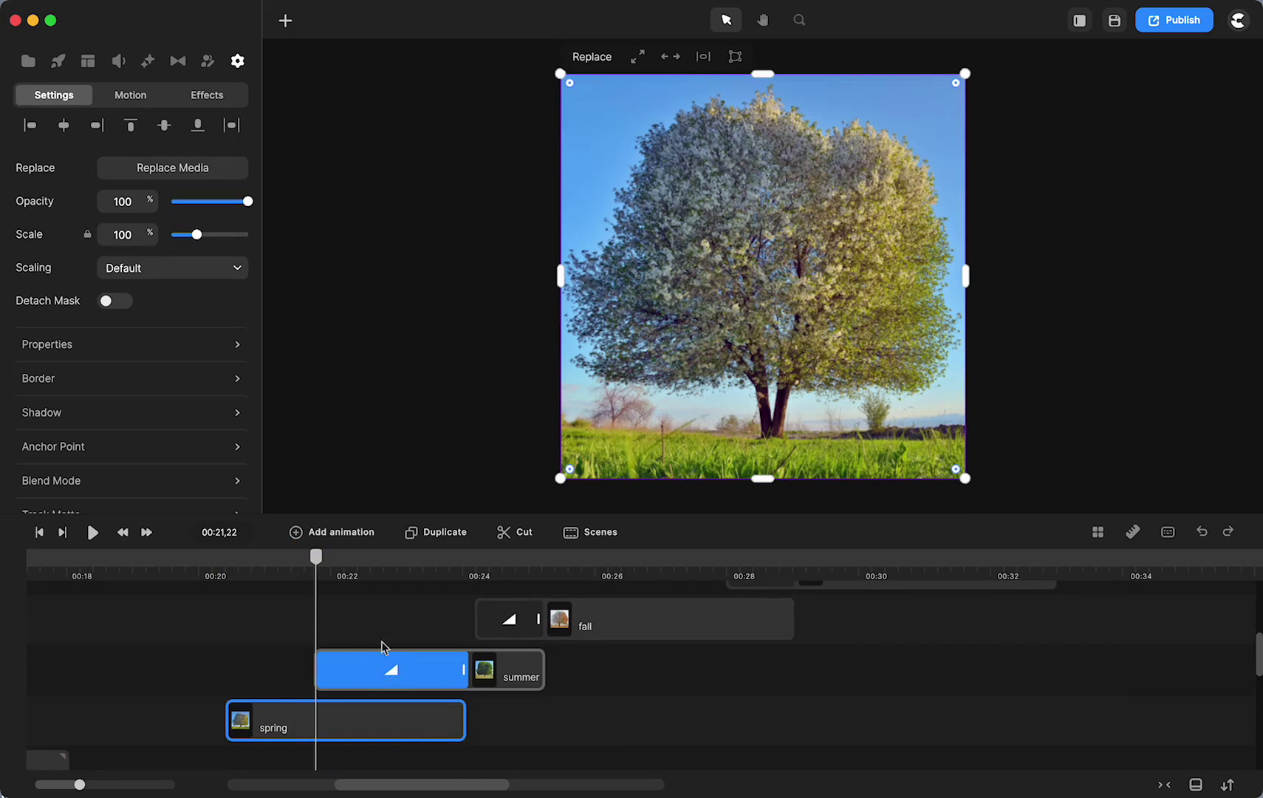
pyautogui.moveTo(332, 565); pyautogui.dragTo(457, 582)
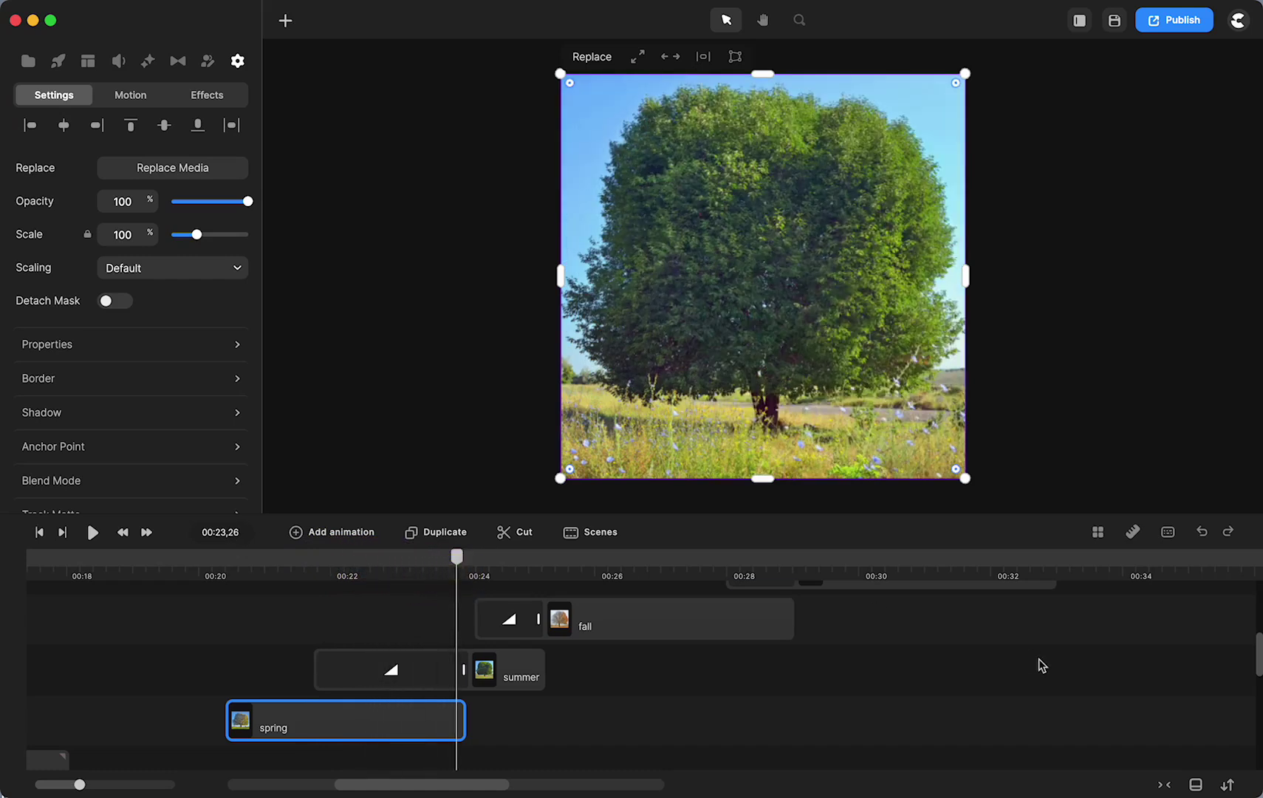
# Preview the transition, then extend spring to about 00:42, its fade-out, and summer to about 00:44.
pyautogui.hscroll(10, 1040, 665)
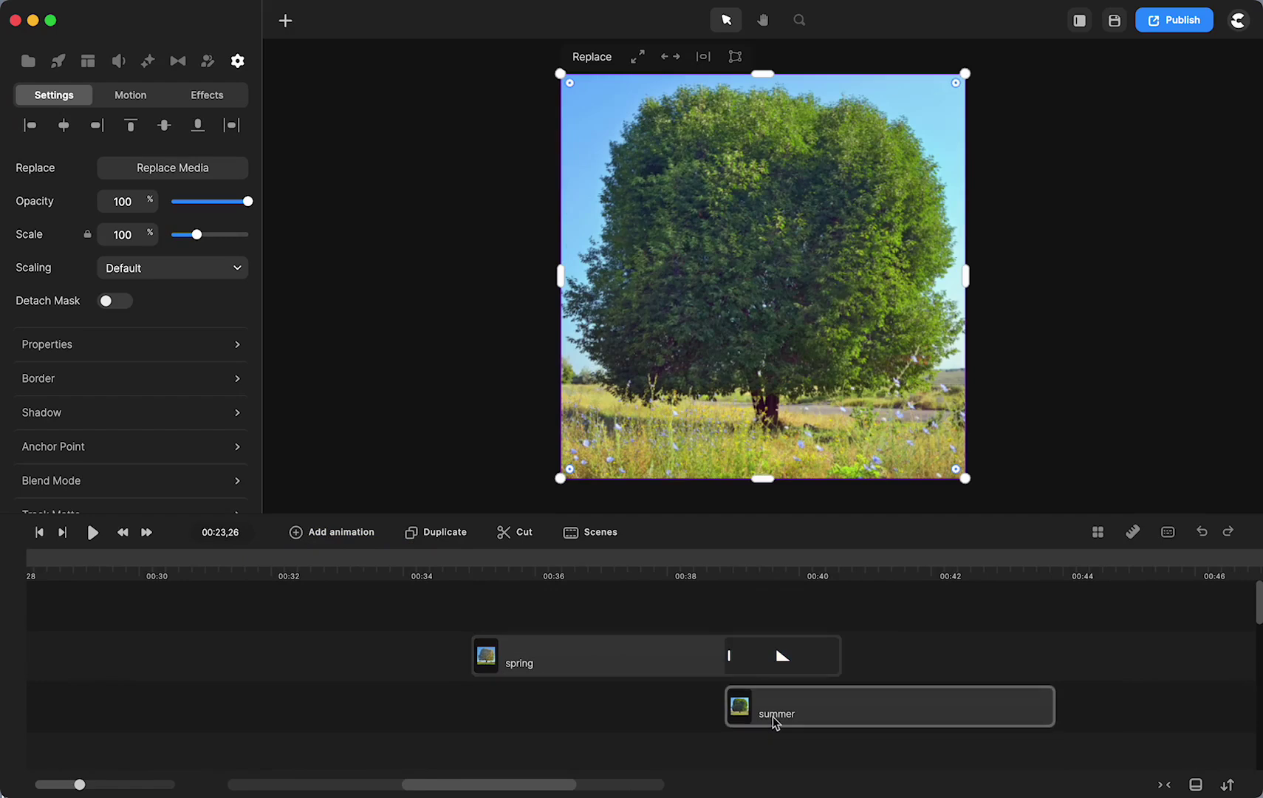
pyautogui.click(578, 568)
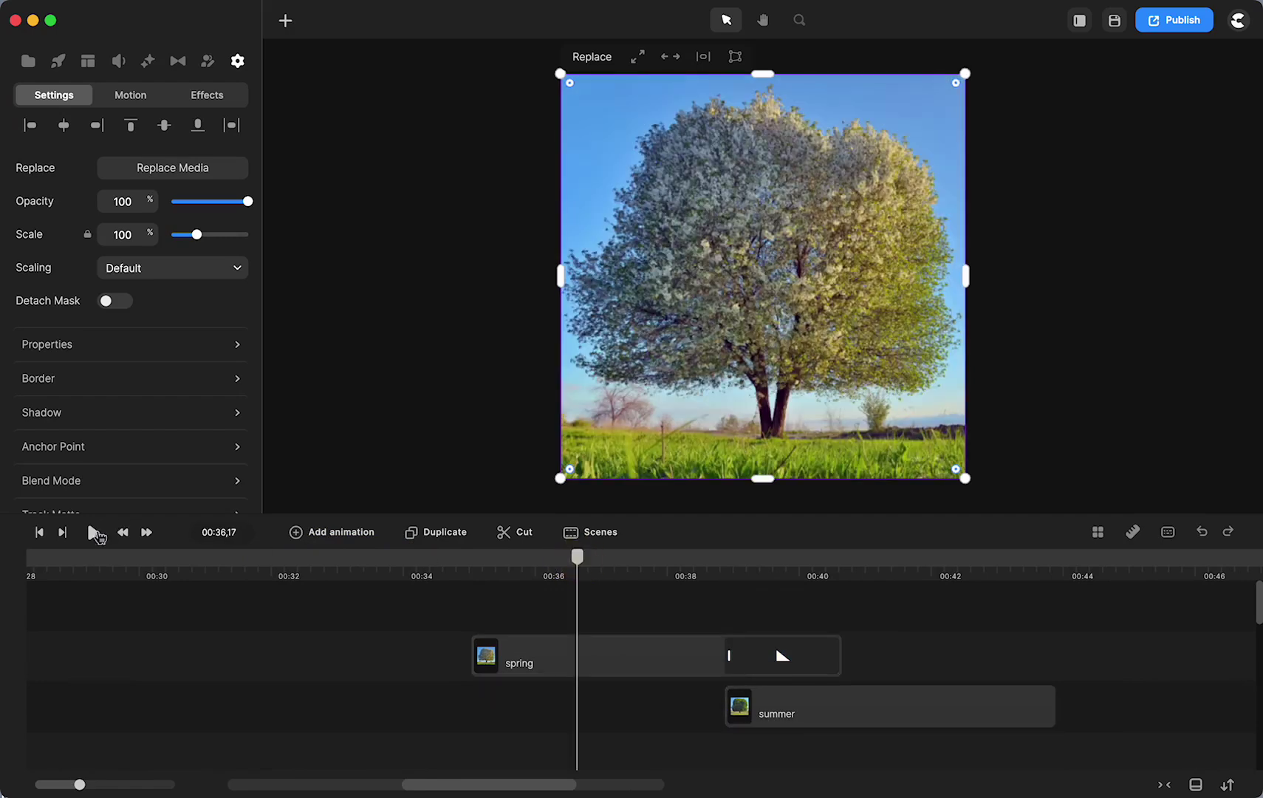
pyautogui.click(94, 532)
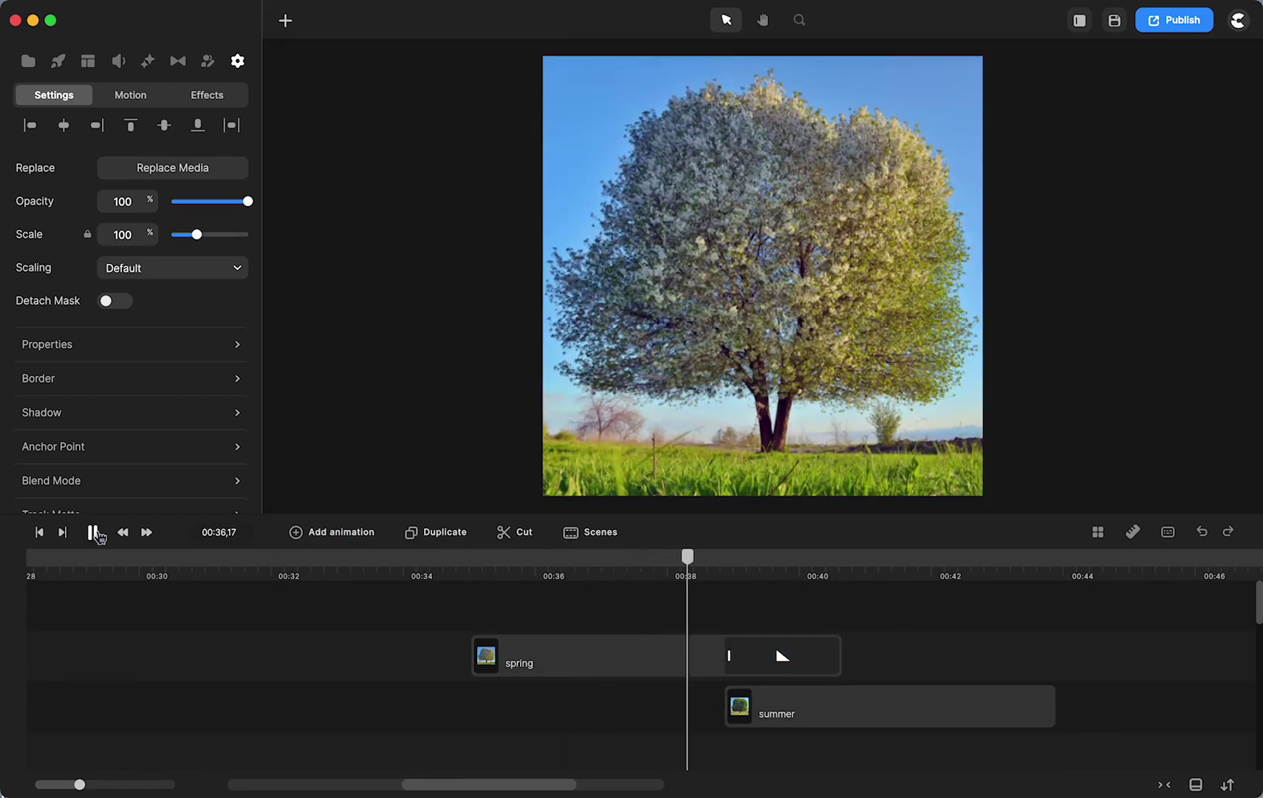
pyautogui.click(94, 532)
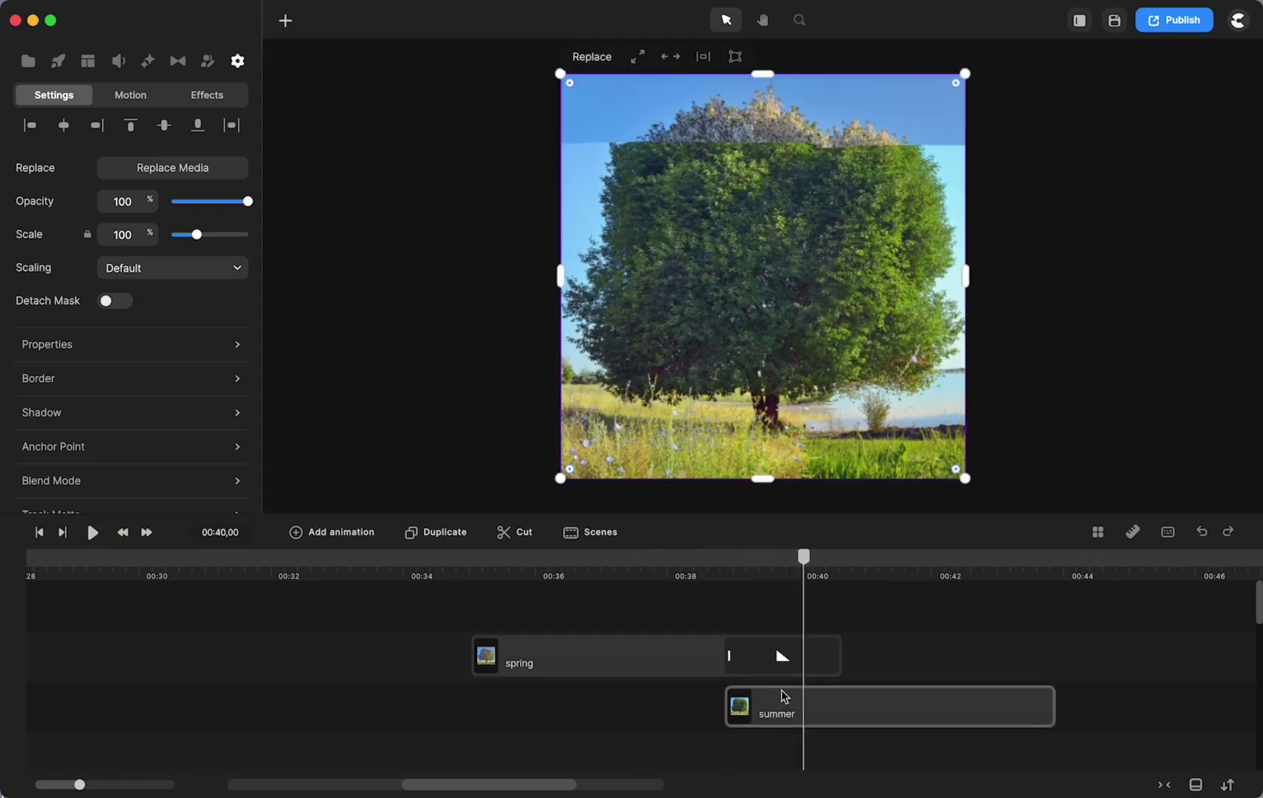
pyautogui.moveTo(839, 653); pyautogui.dragTo(937, 644)
pyautogui.moveTo(825, 655); pyautogui.dragTo(727, 657)
pyautogui.moveTo(1053, 705); pyautogui.dragTo(1112, 705)
pyautogui.moveTo(803, 572); pyautogui.dragTo(771, 608)
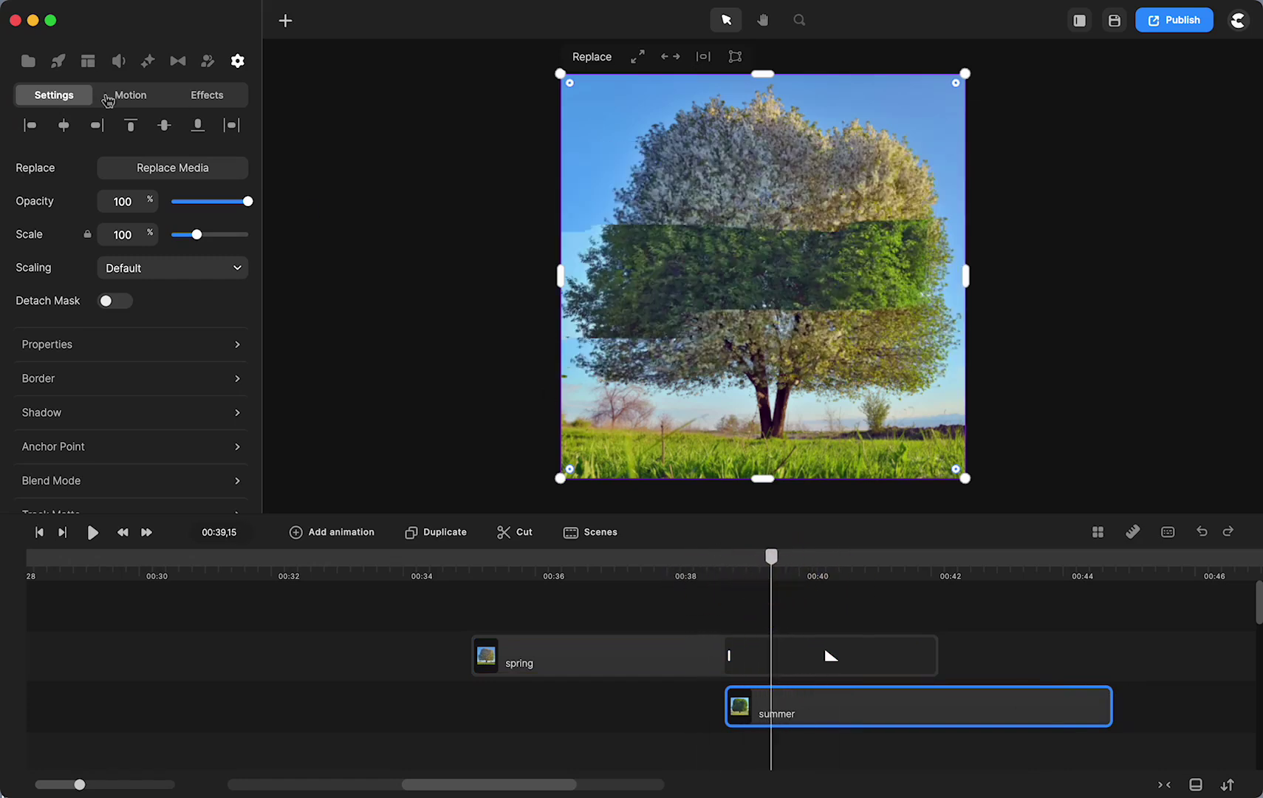
# Drag the first mask transition from the Transitions library onto the spring clip's overlap with summer.
pyautogui.click(178, 63)
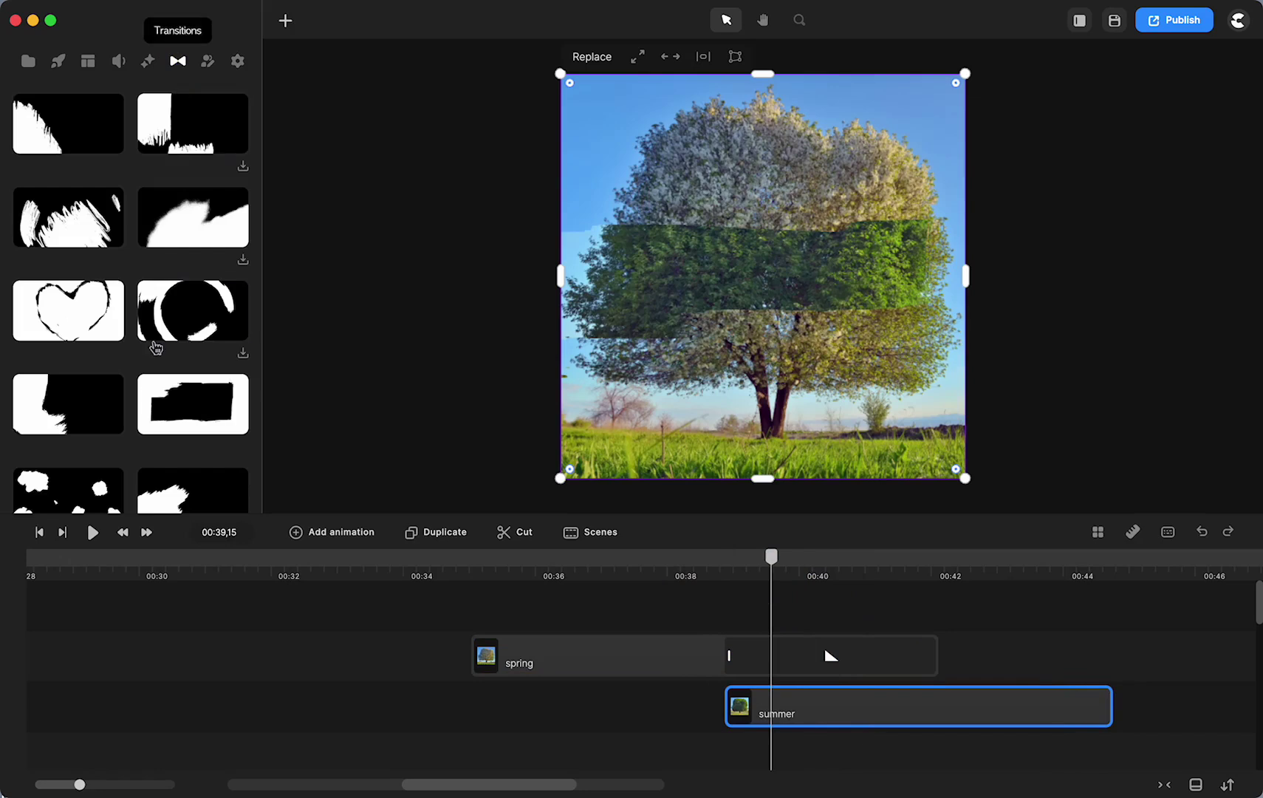
pyautogui.scroll(-2, 104, 332)
pyautogui.scroll(2, 98, 386)
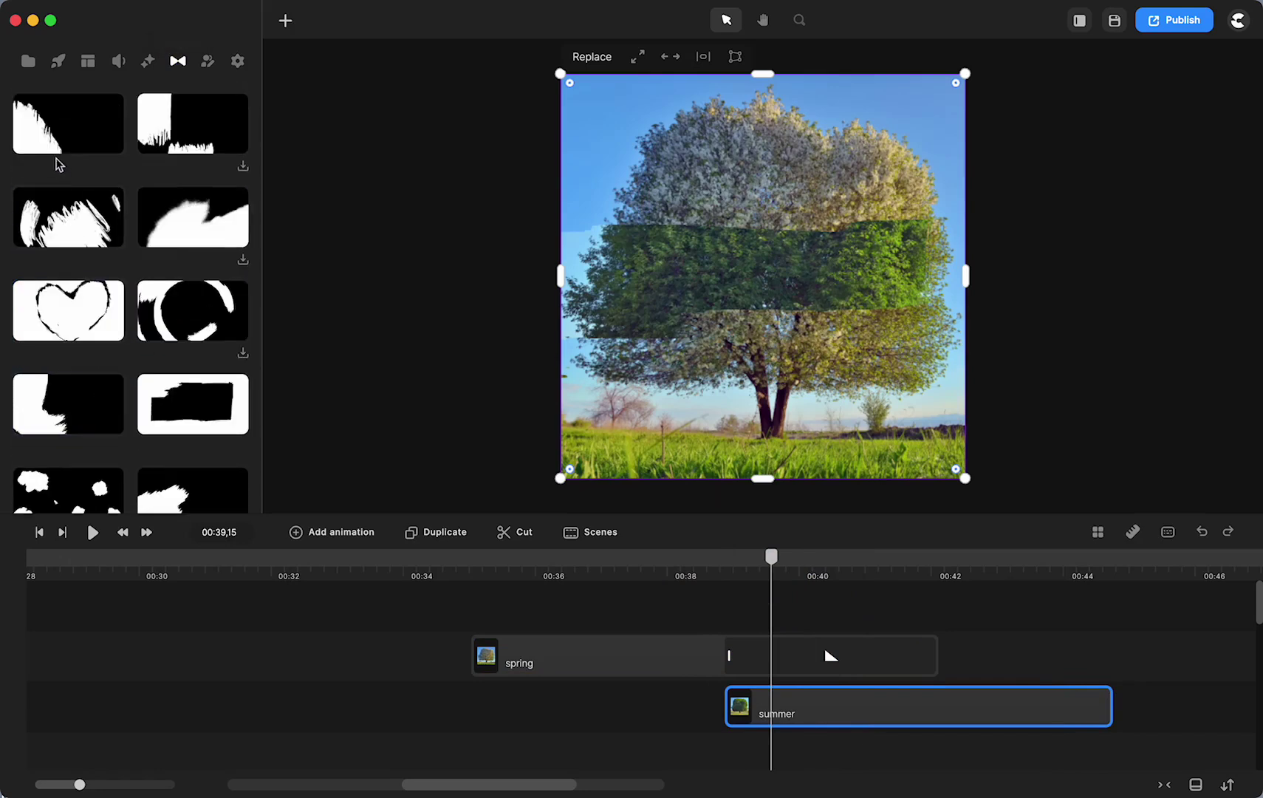
pyautogui.moveTo(41, 133); pyautogui.dragTo(643, 668)
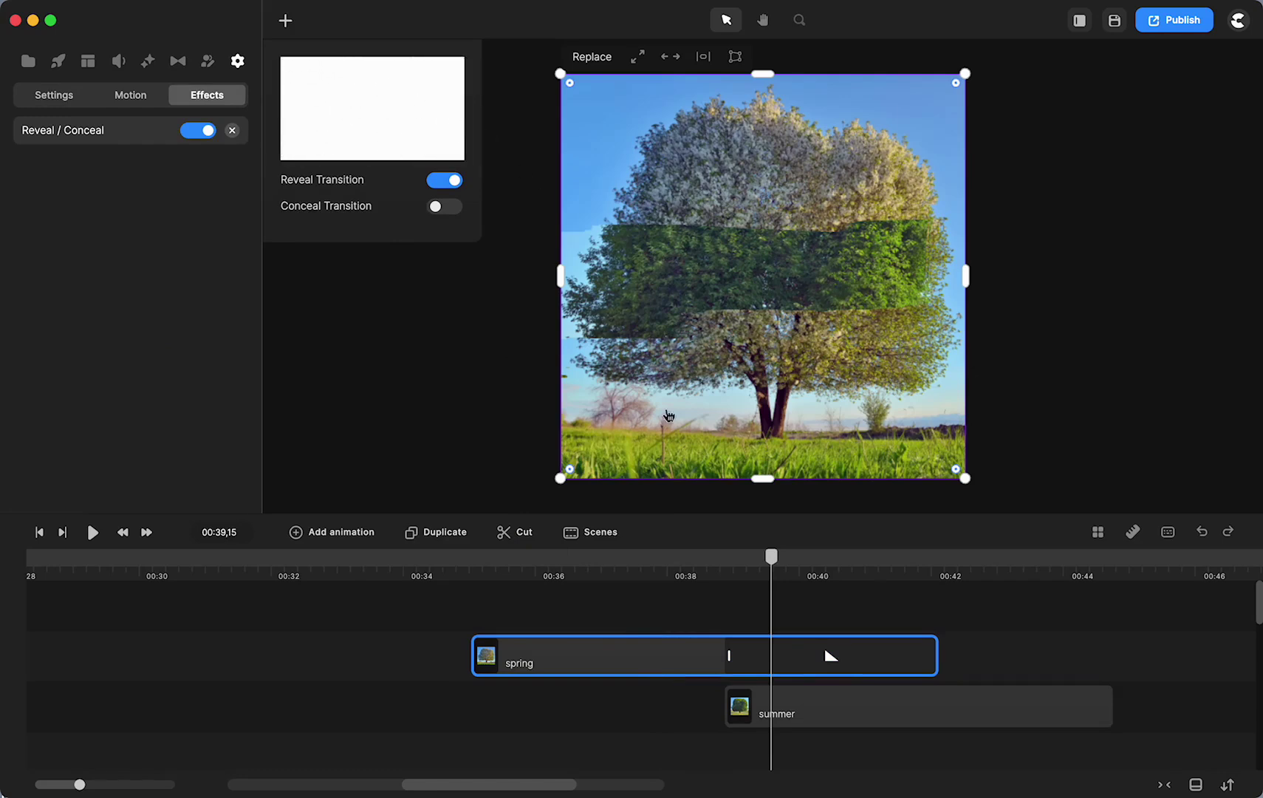
# Set the mask transition to Conceal only, lengthen it, preview it, and reopen the Transitions library.
pyautogui.click(437, 208)
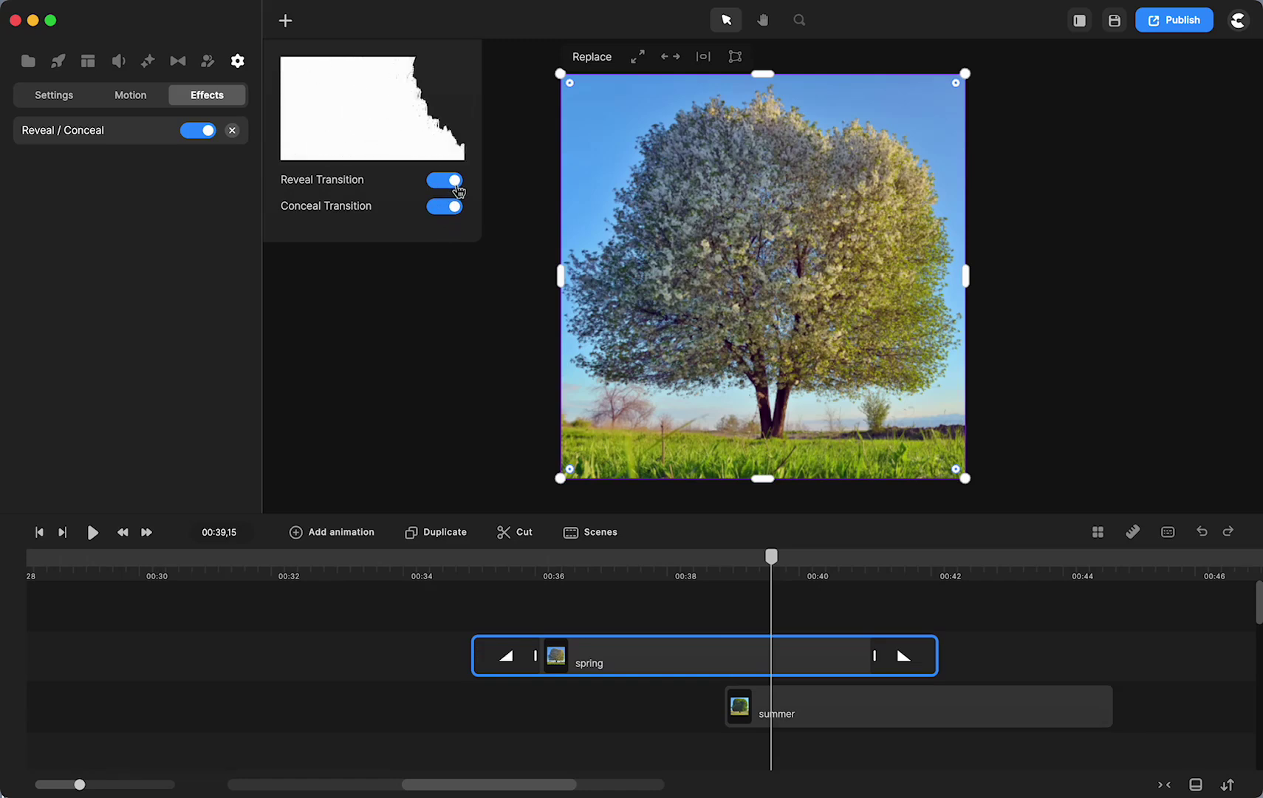
pyautogui.click(455, 186)
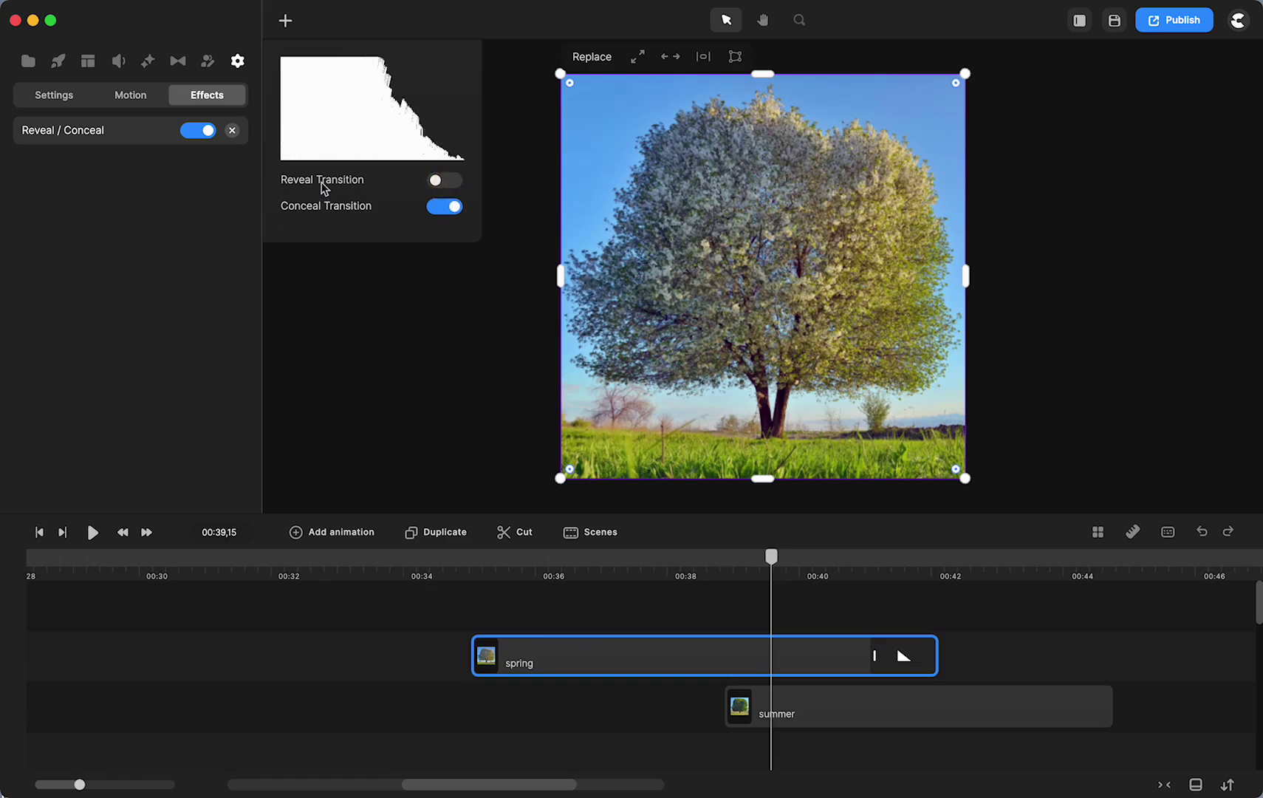
pyautogui.moveTo(868, 656); pyautogui.dragTo(736, 661)
pyautogui.click(696, 564)
pyautogui.click(93, 533)
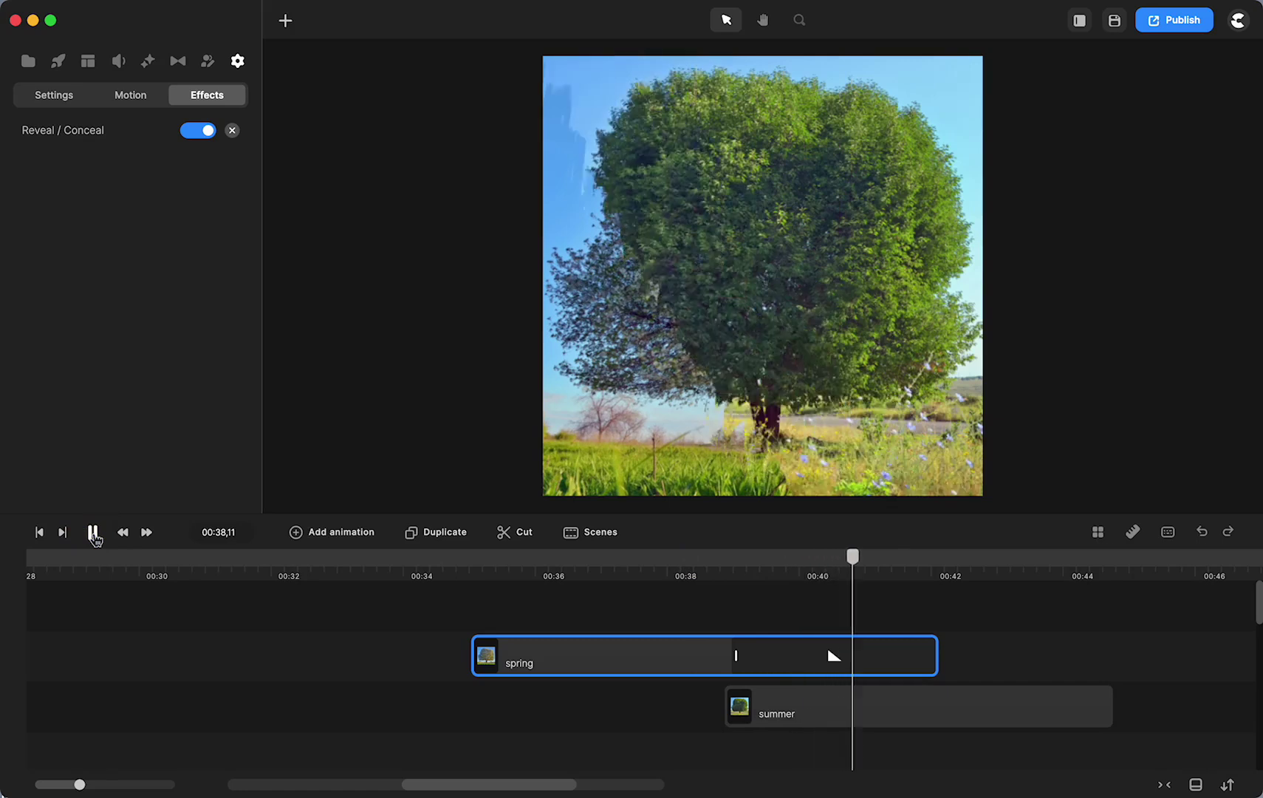
pyautogui.click(93, 534)
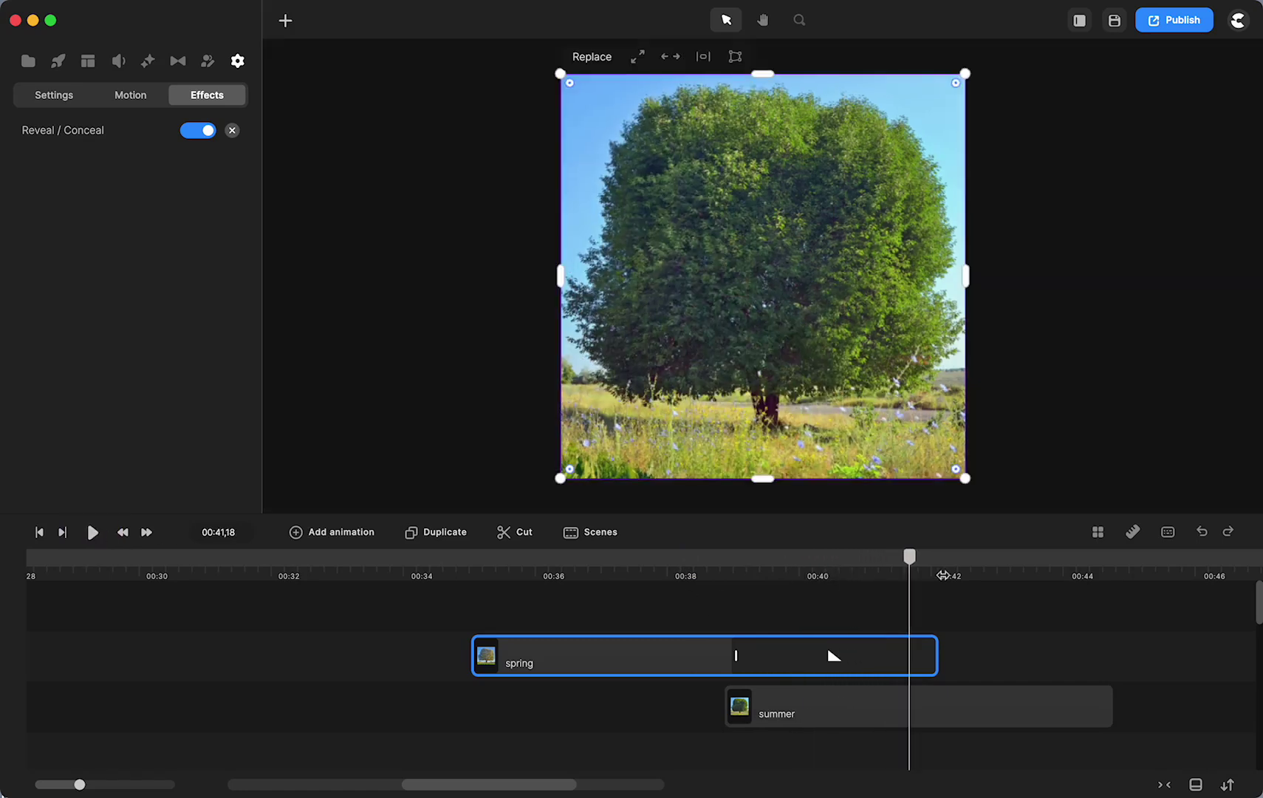
pyautogui.click(181, 64)
pyautogui.hscroll(-15, 424, 613)
pyautogui.moveTo(191, 568); pyautogui.dragTo(311, 574)
pyautogui.click(601, 533)
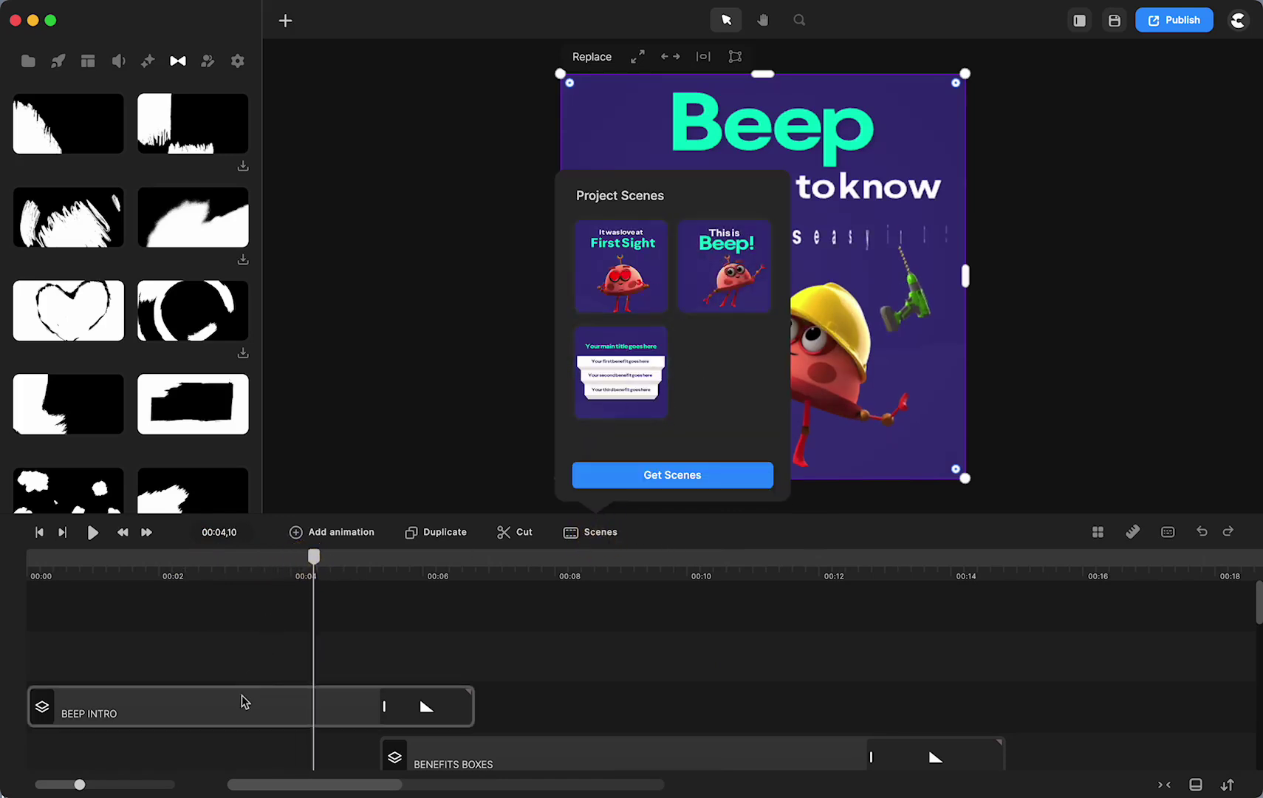
pyautogui.click(264, 713)
pyautogui.click(97, 493)
pyautogui.scroll(-1, 180, 659)
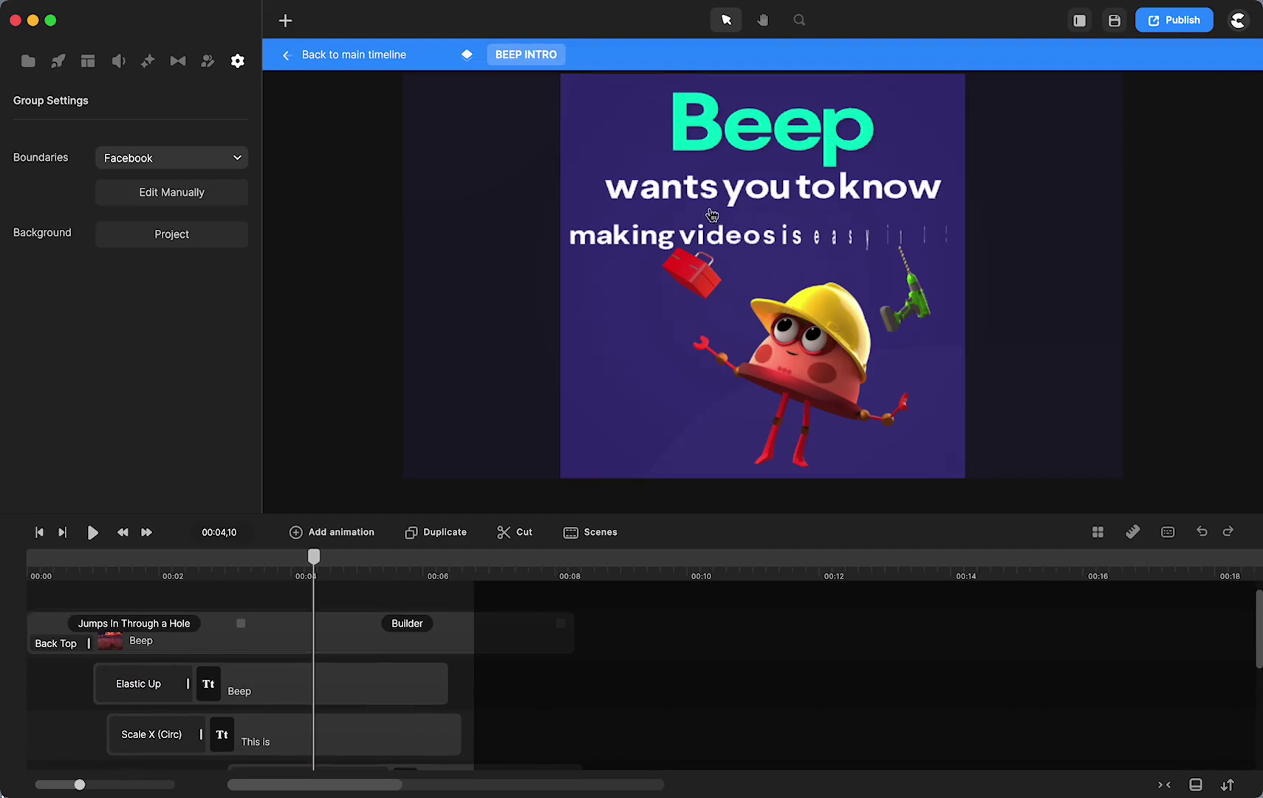
pyautogui.scroll(-10, 325, 641)
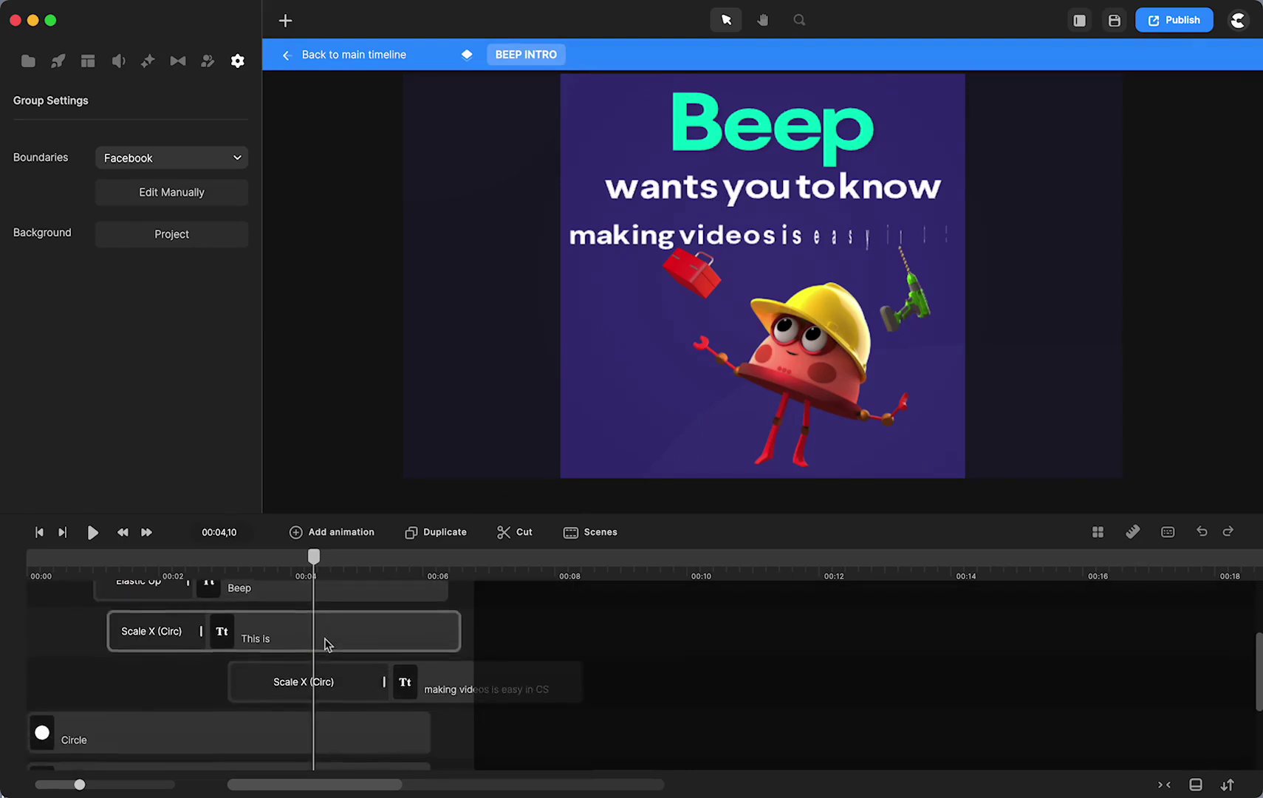
pyautogui.scroll(6, 325, 641)
pyautogui.press('Escape')
pyautogui.scroll(2, 317, 744)
pyautogui.click(434, 654)
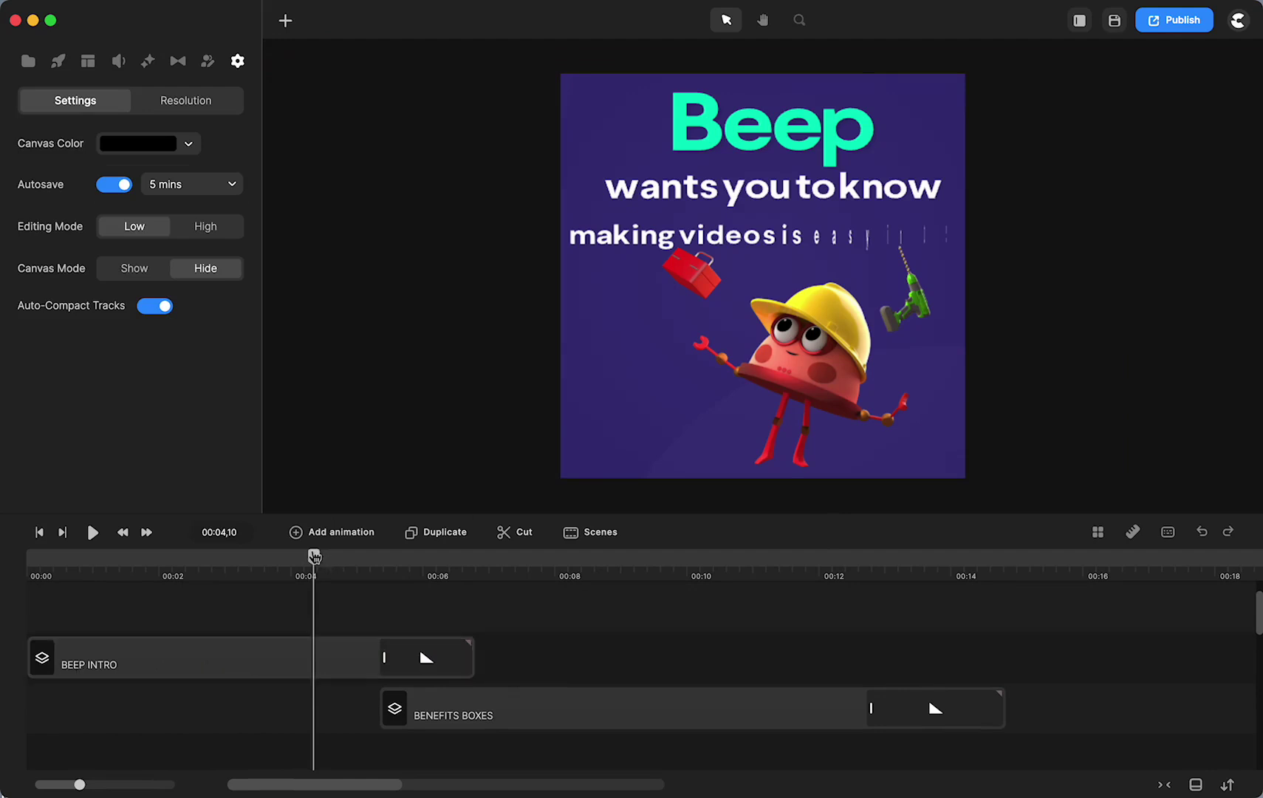
pyautogui.moveTo(313, 555); pyautogui.dragTo(362, 558)
pyautogui.click(92, 536)
pyautogui.click(92, 534)
pyautogui.moveTo(493, 572); pyautogui.dragTo(416, 586)
pyautogui.hscroll(10, 505, 671)
pyautogui.hscroll(5, 505, 670)
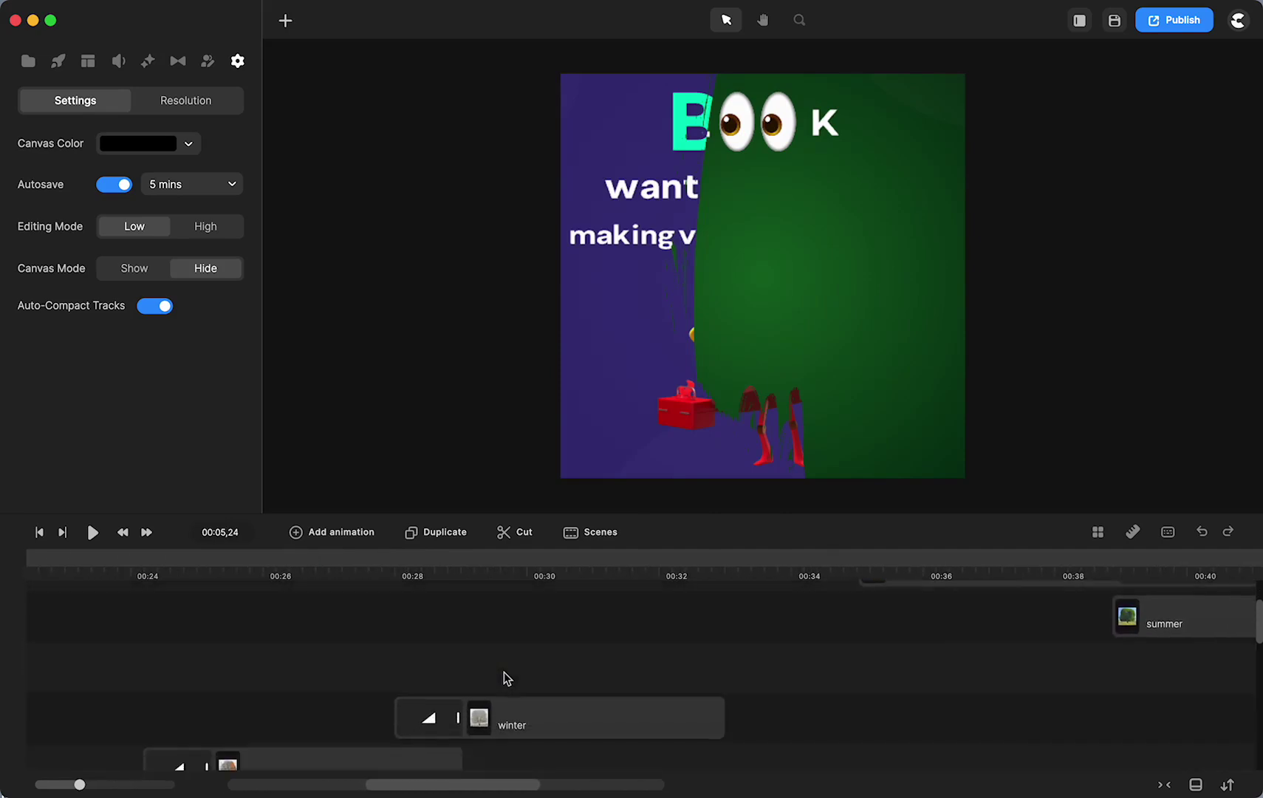
pyautogui.scroll(-5, 505, 670)
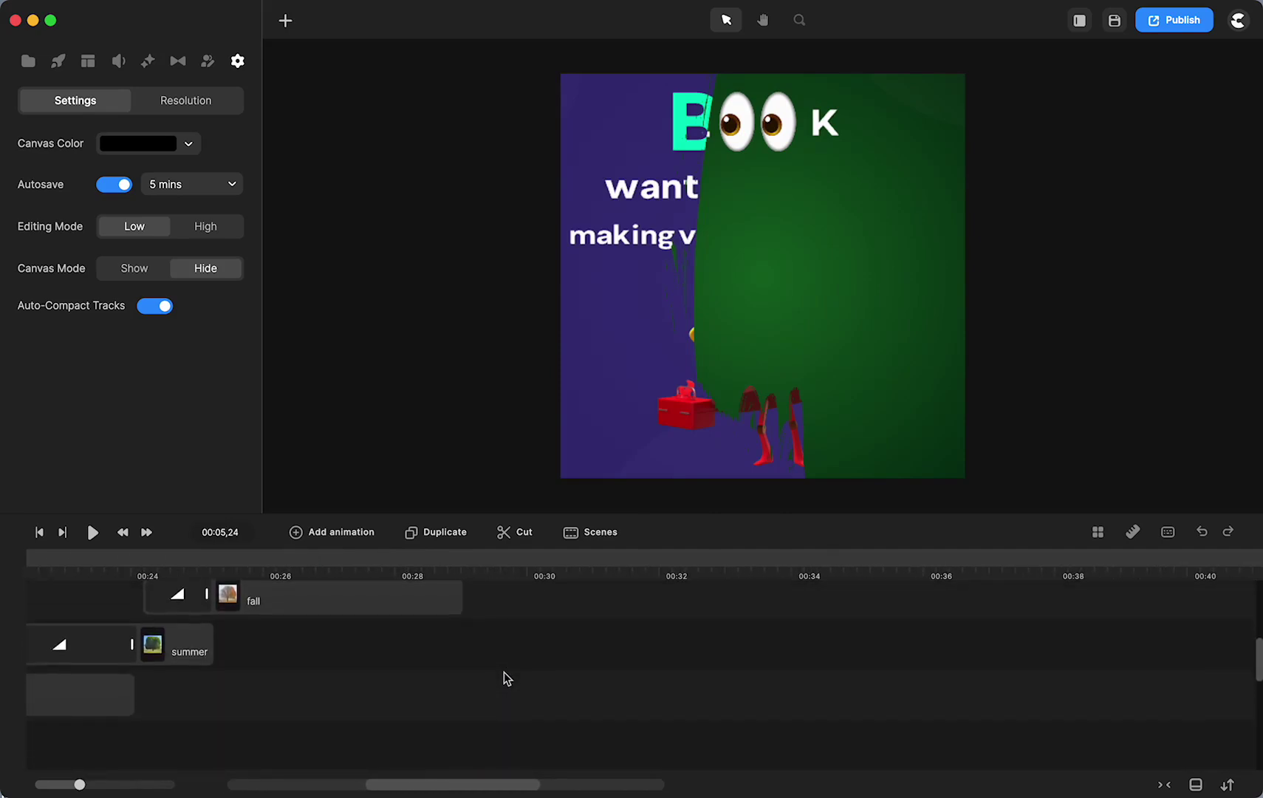
pyautogui.scroll(2, 505, 671)
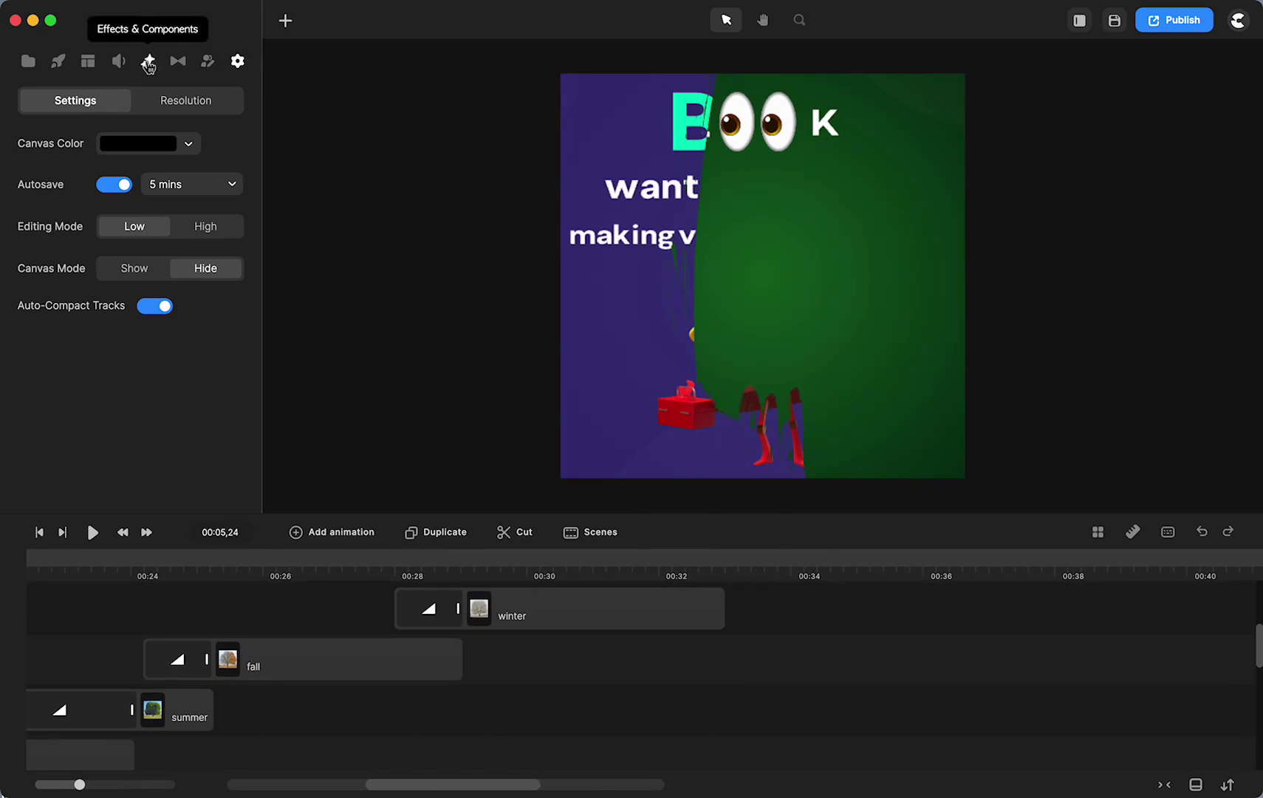
pyautogui.click(180, 62)
pyautogui.scroll(-5, 178, 222)
pyautogui.scroll(-10, 178, 221)
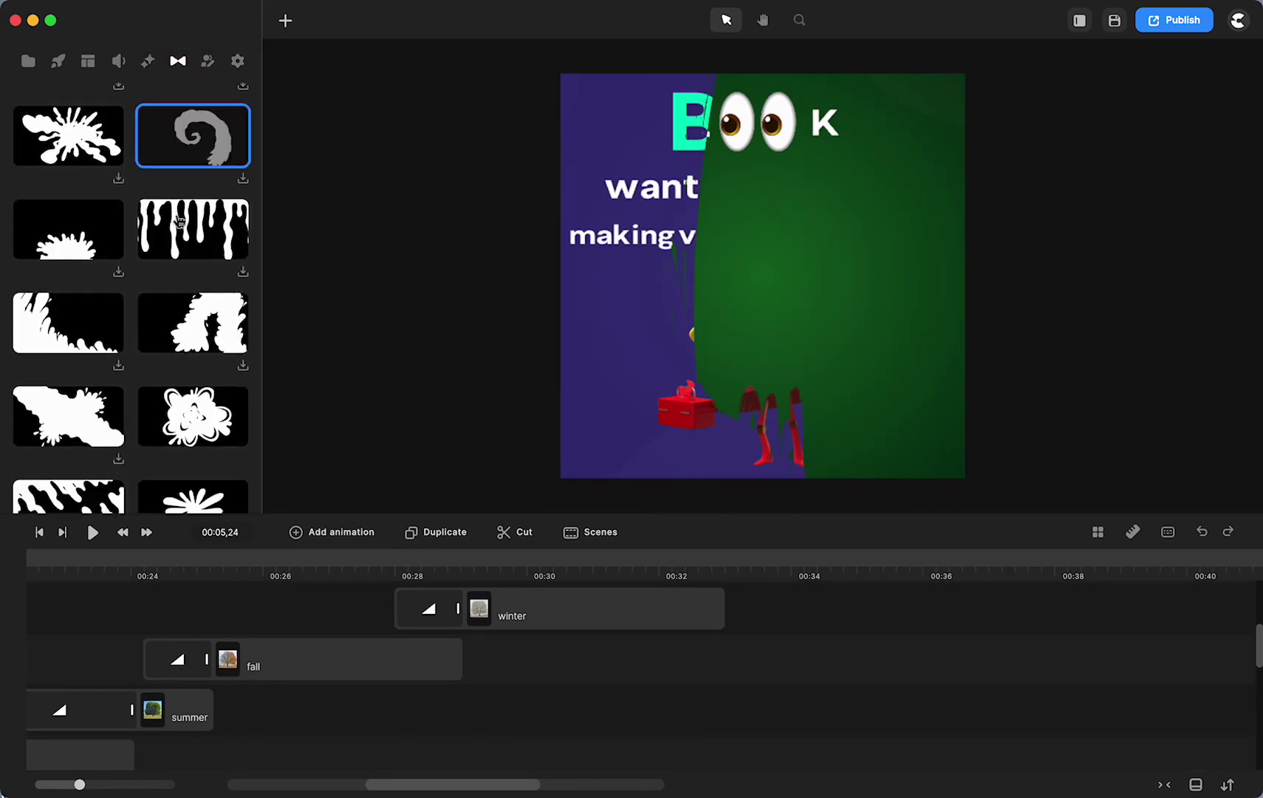
pyautogui.scroll(-5, 178, 221)
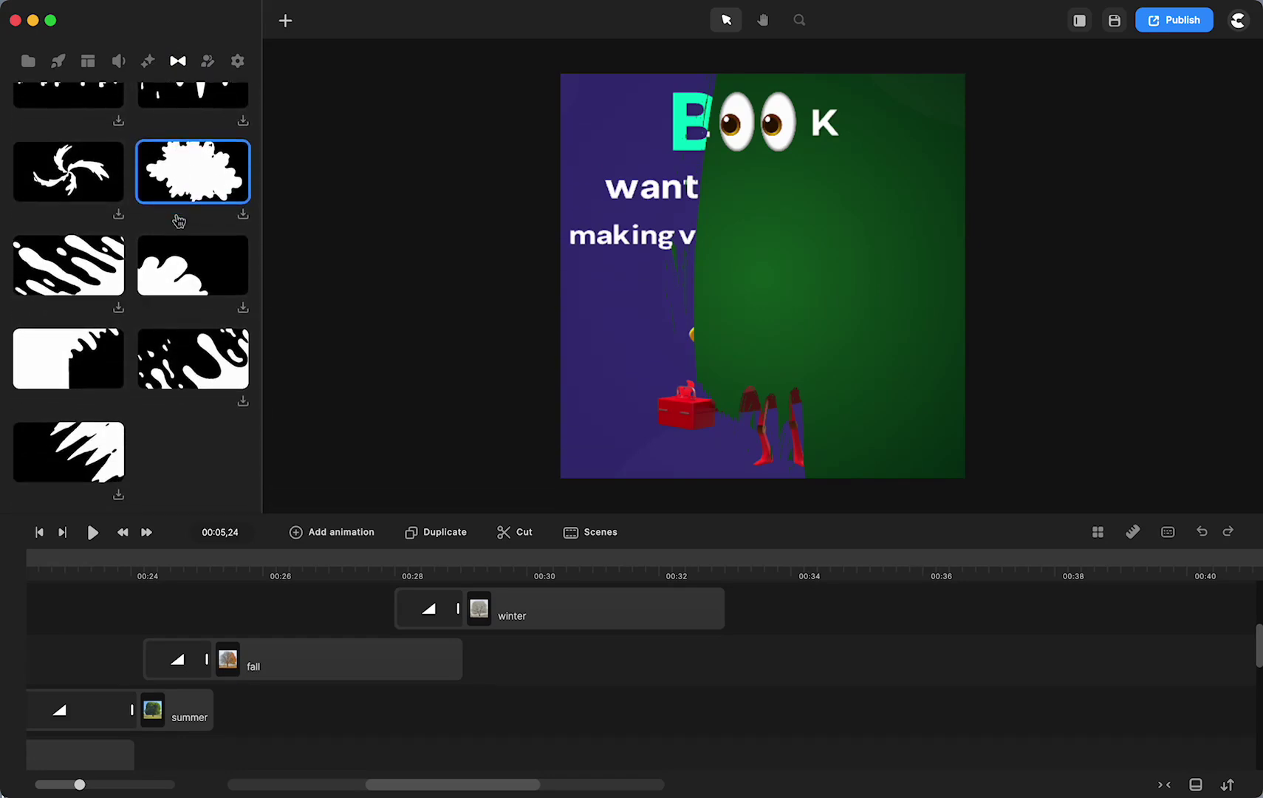
pyautogui.scroll(10, 178, 220)
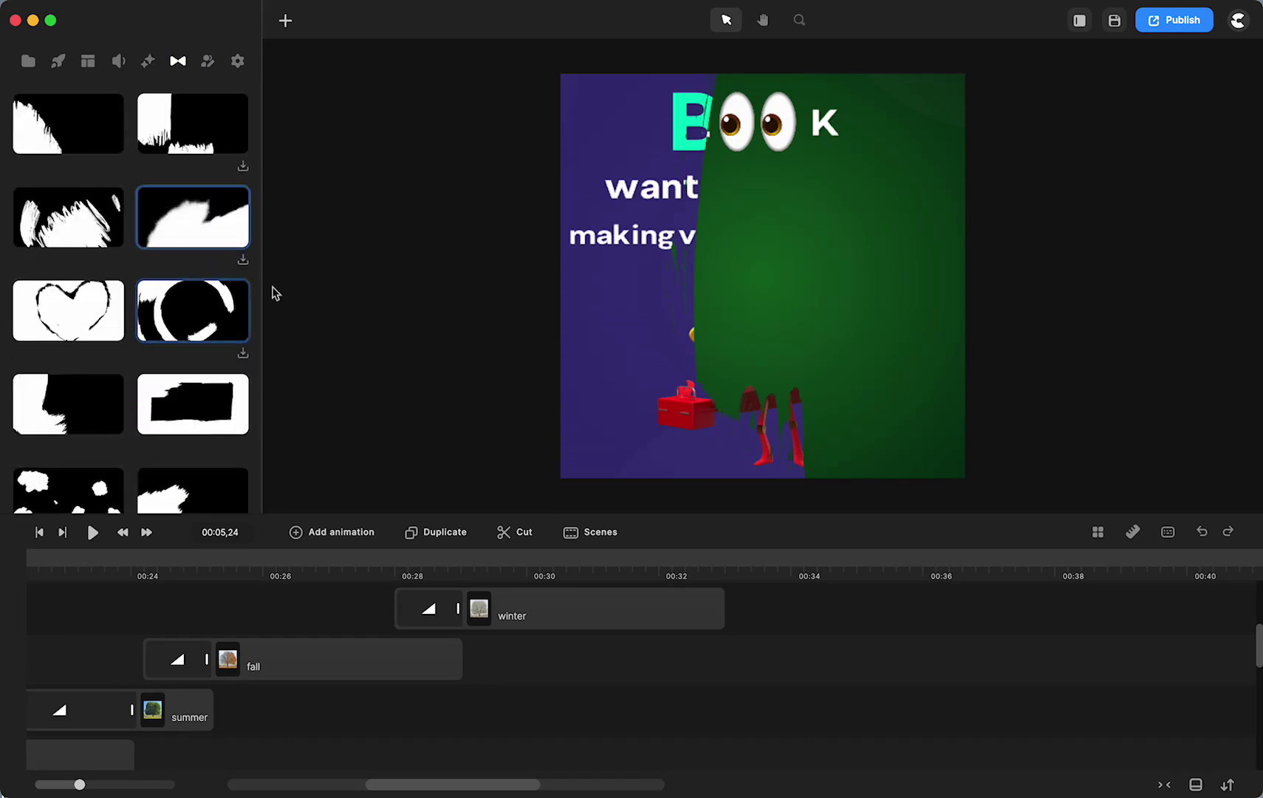
pyautogui.click(438, 626)
pyautogui.moveTo(438, 627); pyautogui.dragTo(432, 637)
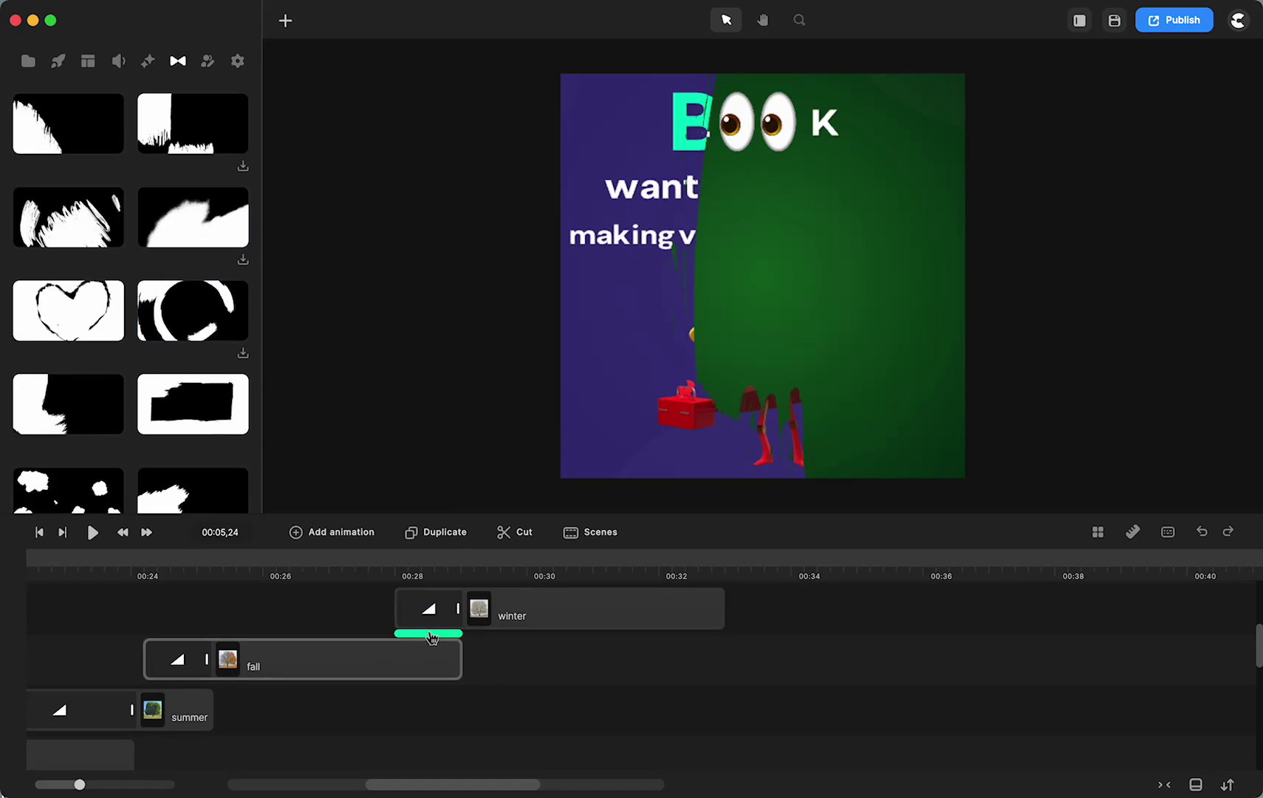
# Browse the fall clip's transition styles and close the picker without choosing one.
pyautogui.click(432, 637)
pyautogui.scroll(-6, 532, 281)
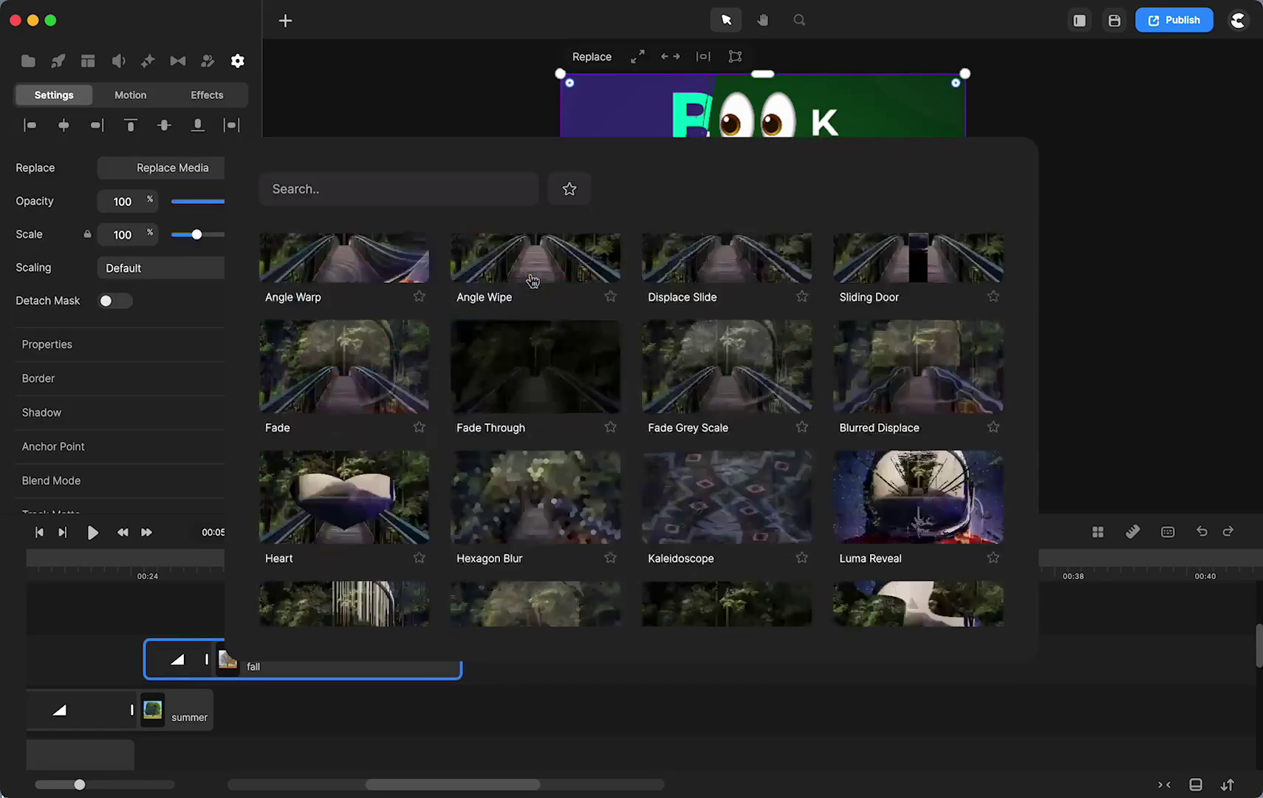
pyautogui.scroll(-5, 531, 281)
pyautogui.scroll(-15, 561, 472)
pyautogui.scroll(3, 562, 473)
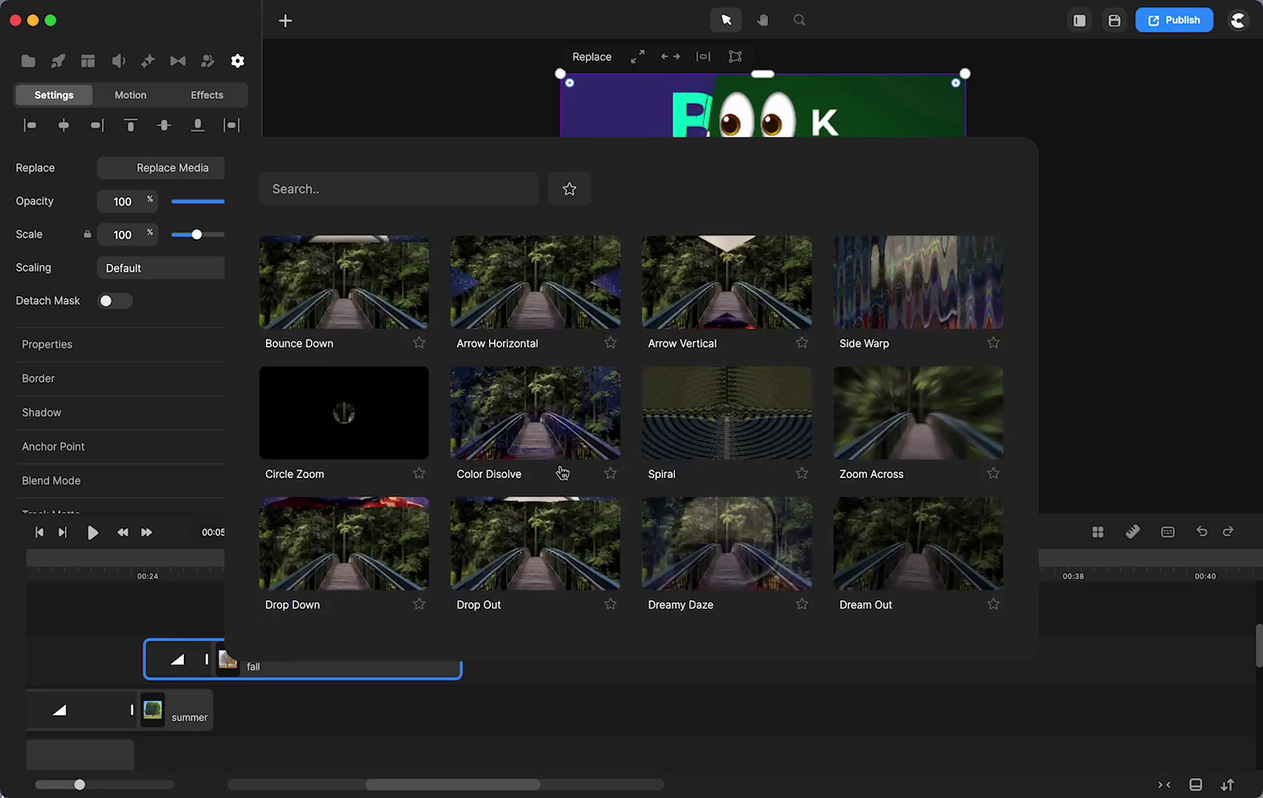
pyautogui.click(622, 739)
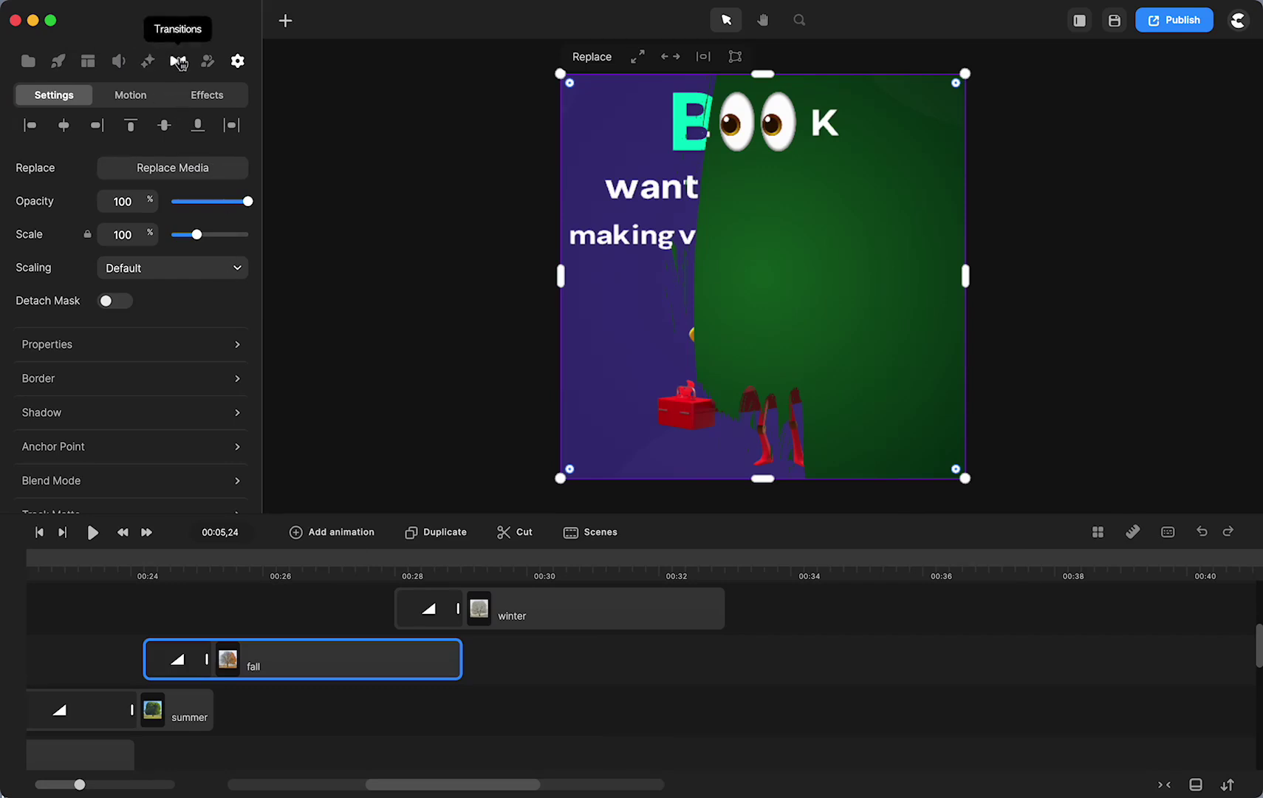
# Switch to the Studio elements library and browse categories such as Stickers, Transitions, Hands and Cursor.
pyautogui.click(179, 62)
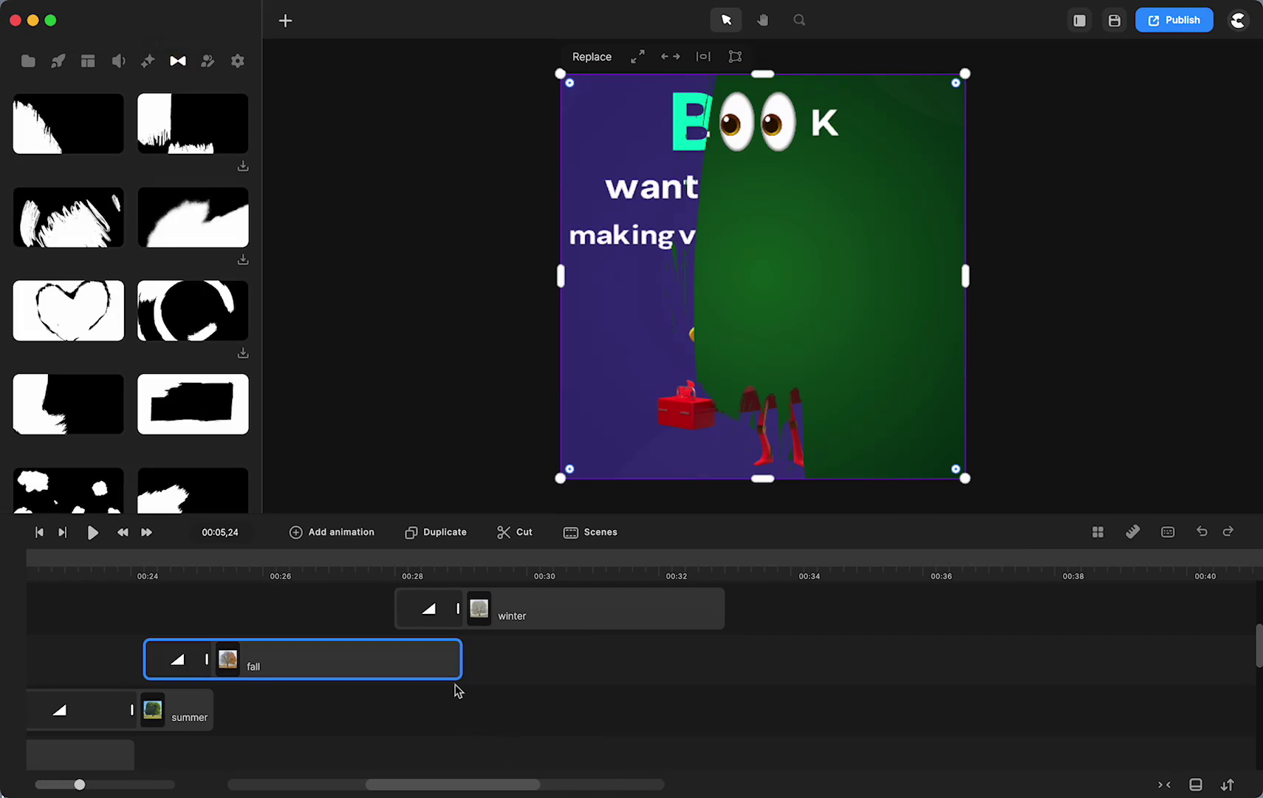
pyautogui.click(434, 637)
pyautogui.click(537, 722)
pyautogui.click(58, 67)
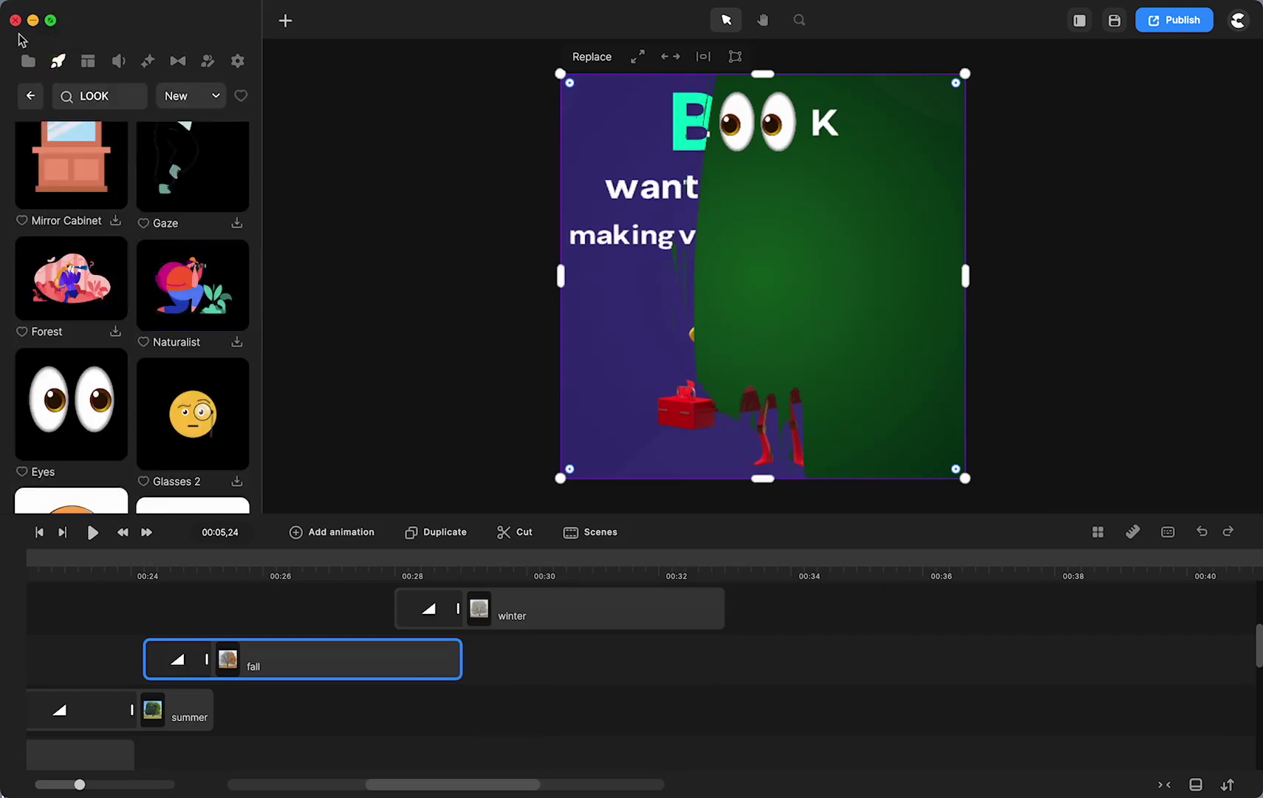
pyautogui.click(32, 91)
pyautogui.scroll(-5, 102, 184)
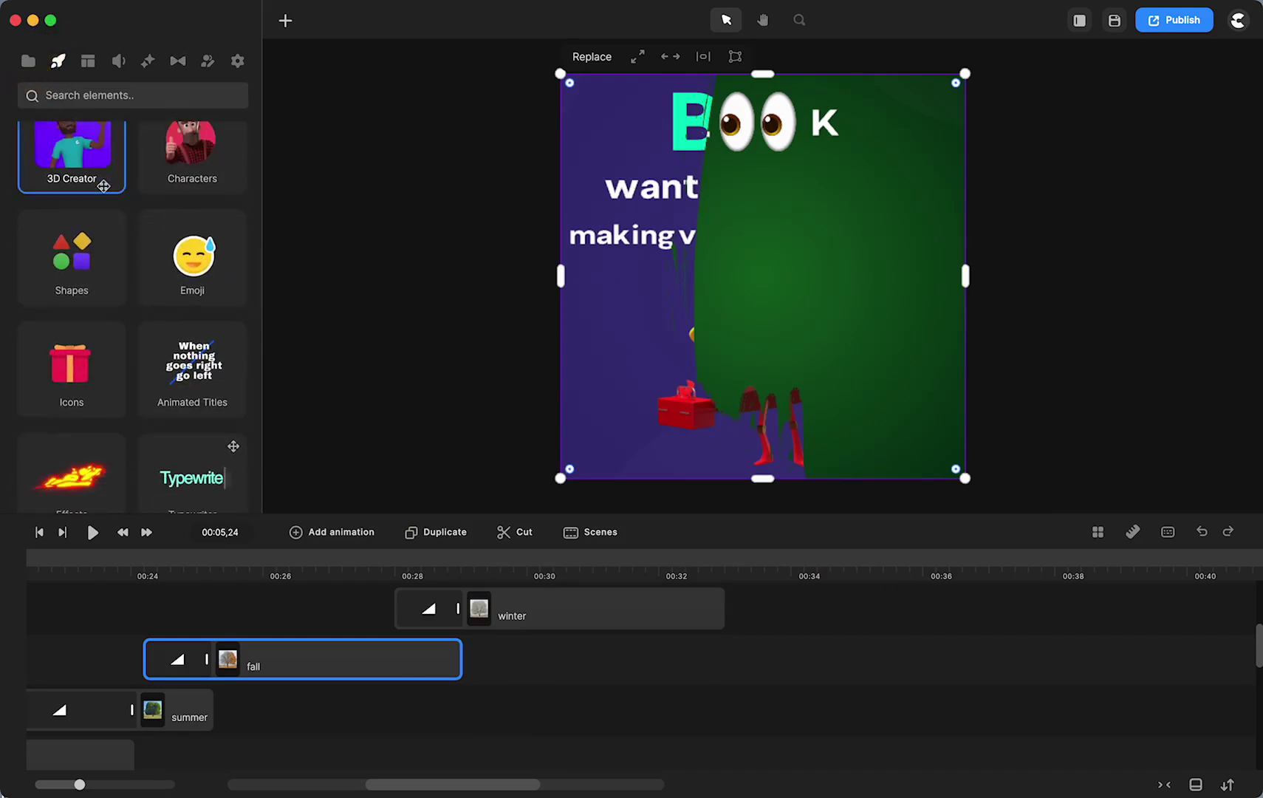
pyautogui.scroll(-8, 103, 186)
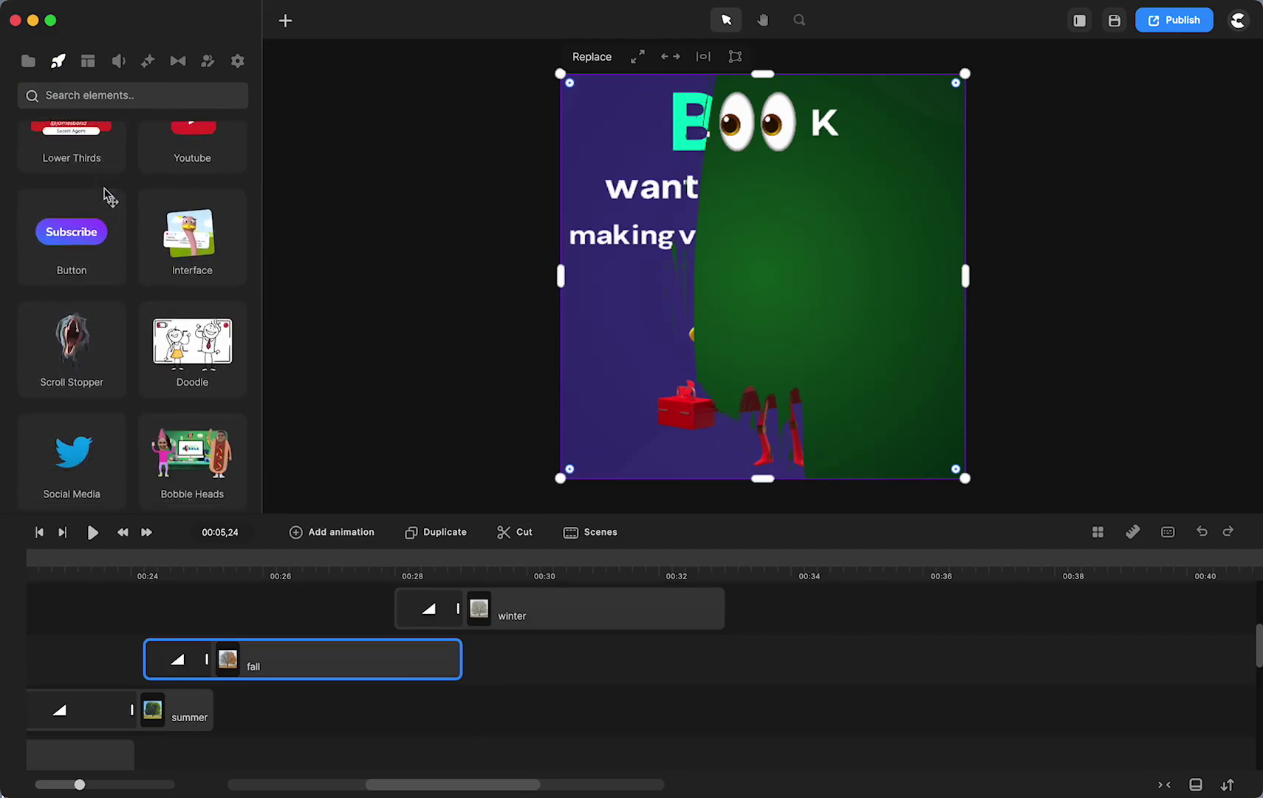
pyautogui.scroll(5, 105, 191)
# Browse the Transitions elements, such as Transition 32 and 28, and move the playhead to about 00:41.
pyautogui.scroll(-5, 103, 186)
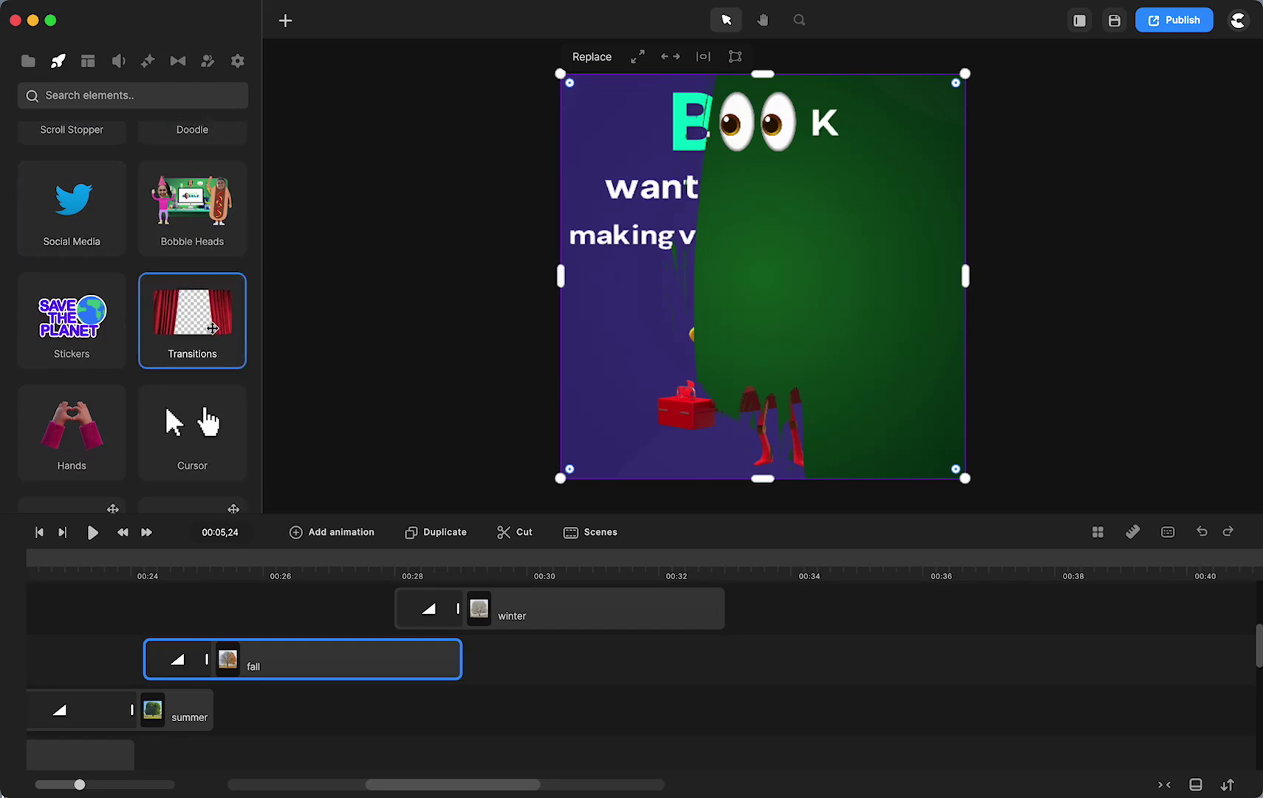
pyautogui.click(213, 328)
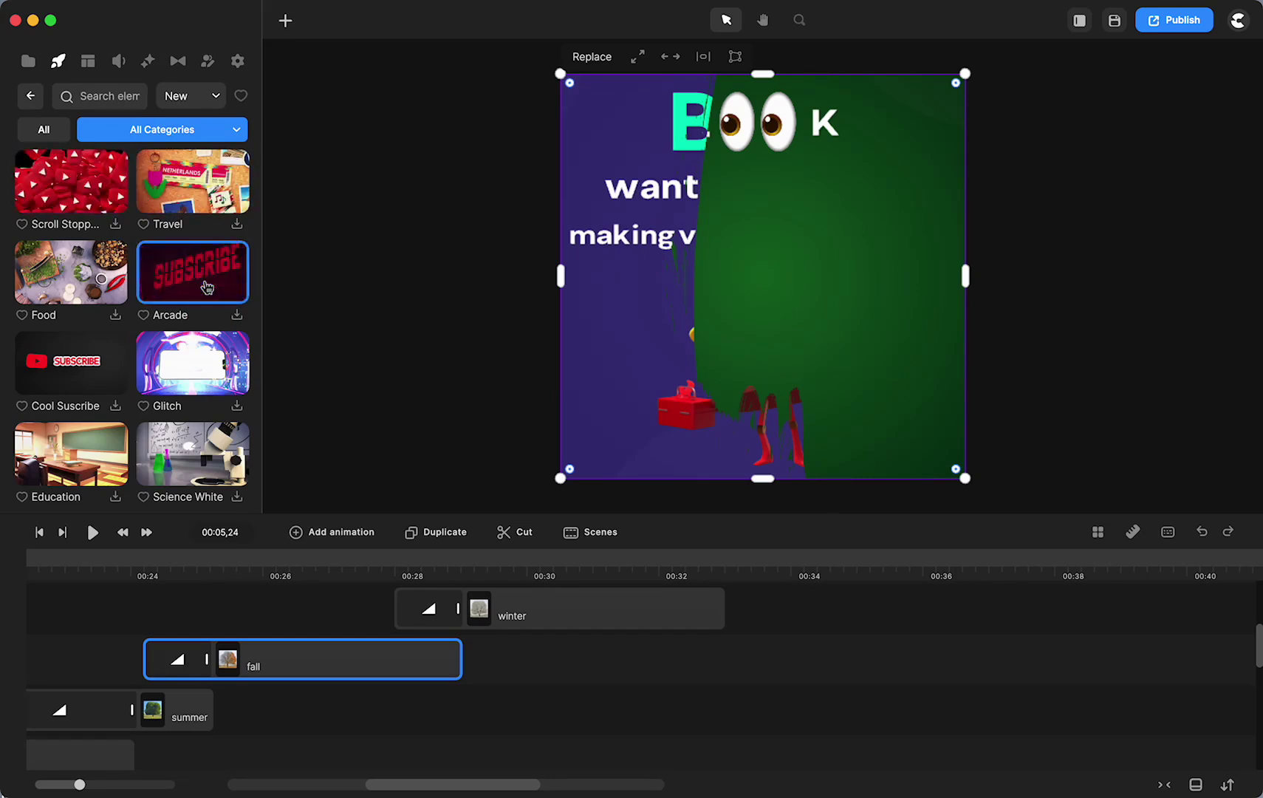
pyautogui.scroll(-5, 207, 288)
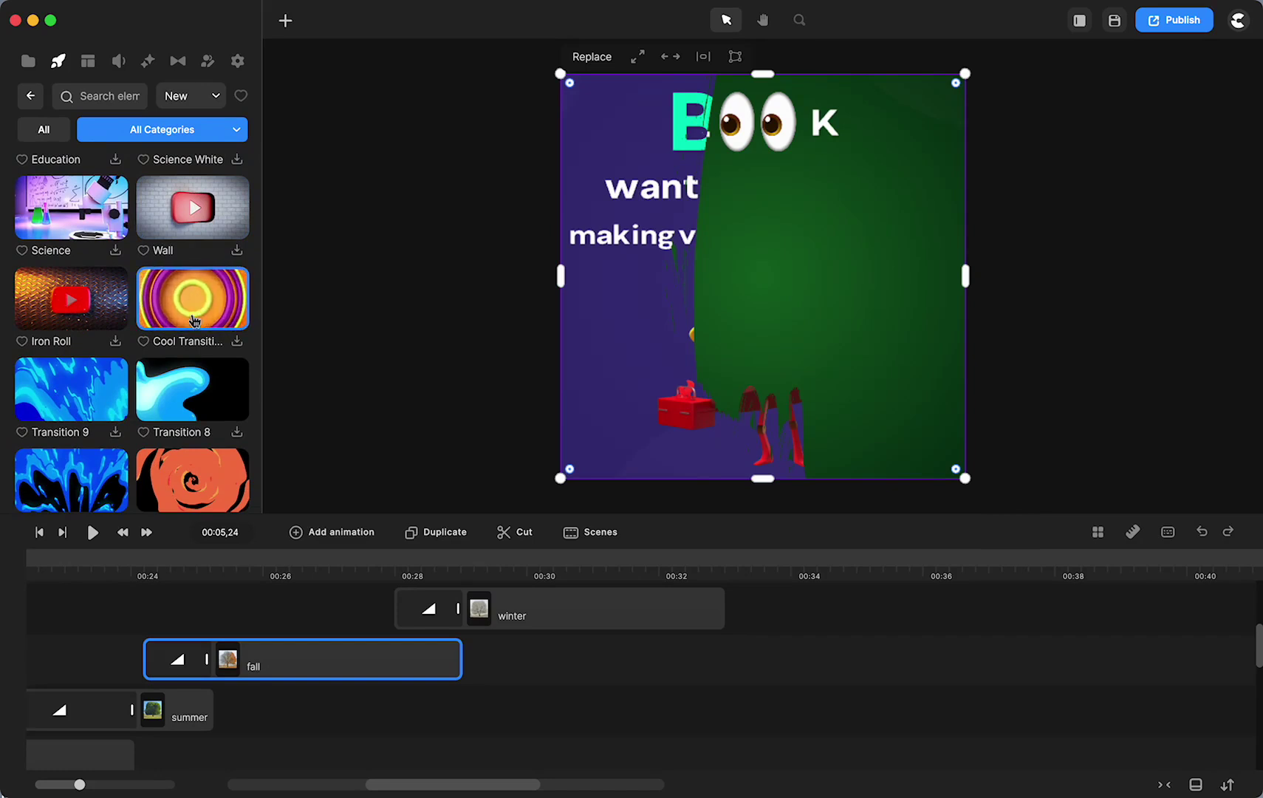
pyautogui.scroll(-1, 192, 319)
pyautogui.scroll(-1, 193, 320)
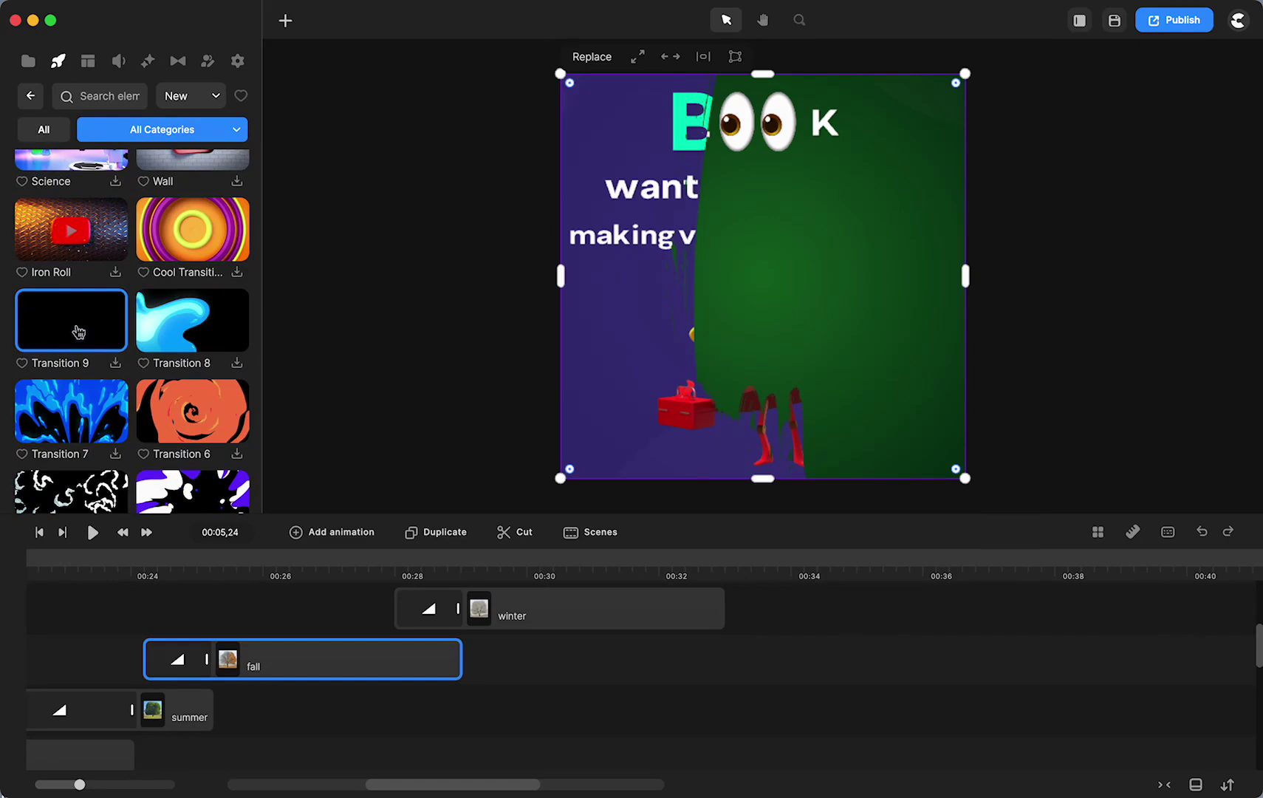
pyautogui.scroll(-2, 79, 332)
pyautogui.scroll(-6, 79, 331)
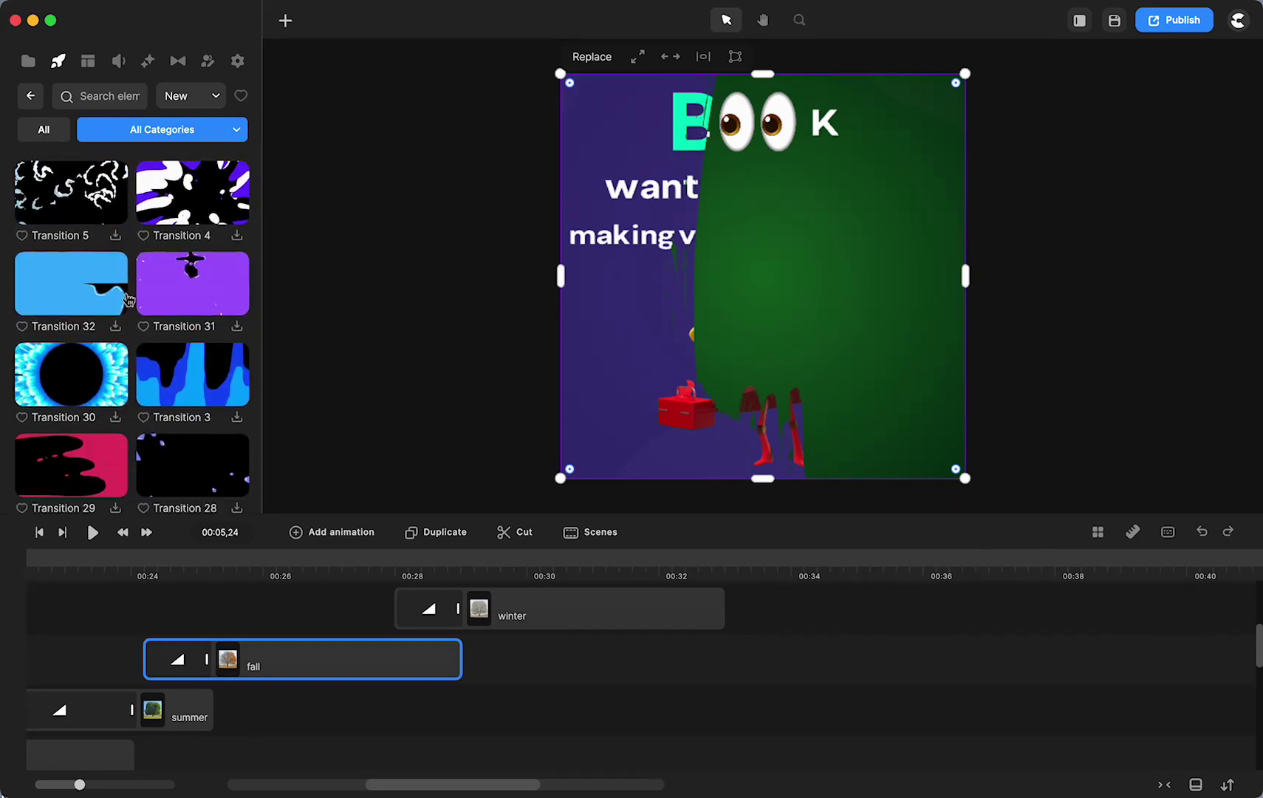
pyautogui.hscroll(5, 565, 641)
pyautogui.moveTo(547, 576); pyautogui.dragTo(1114, 555)
# Turn off the spring clip's Reveal / Conceal effect and shift summer to start around 00:40.5.
pyautogui.hscroll(5, 816, 641)
pyautogui.hscroll(5, 816, 641)
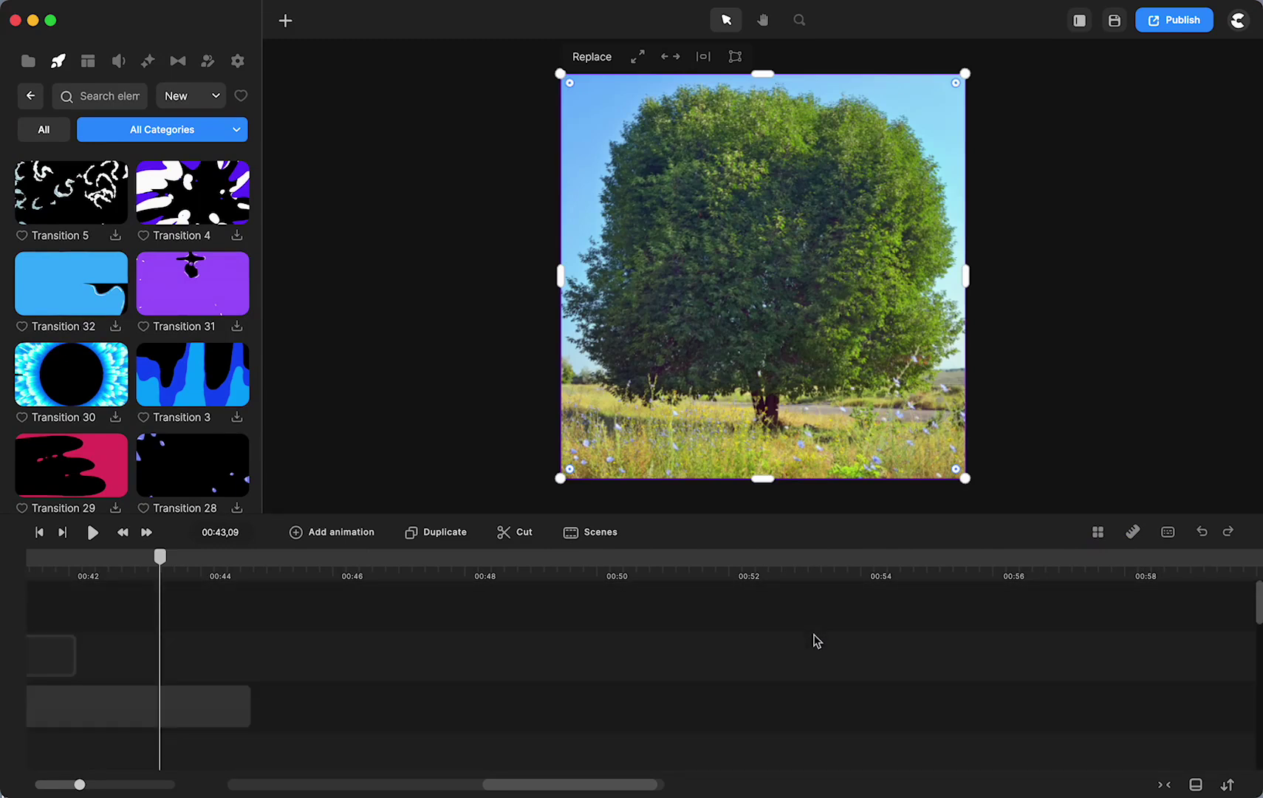
pyautogui.hscroll(-10, 816, 641)
pyautogui.click(563, 656)
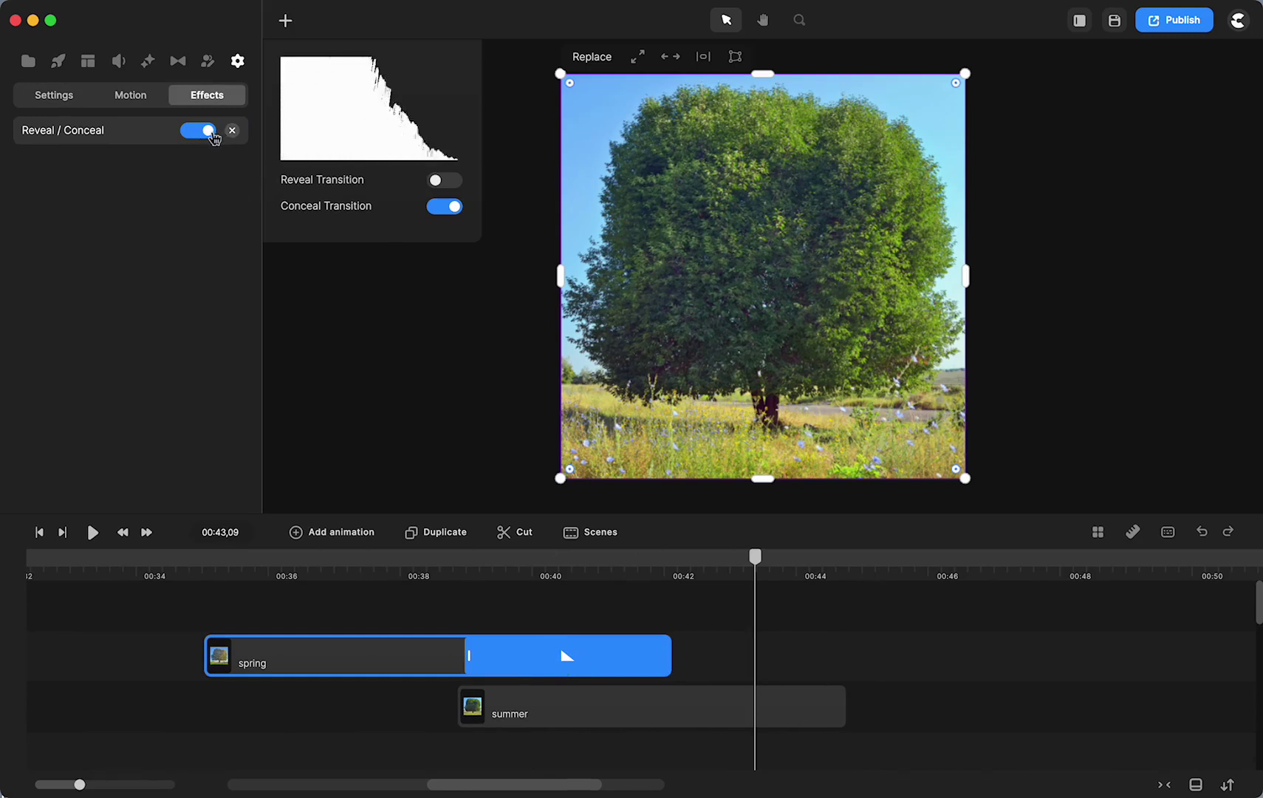
pyautogui.click(211, 132)
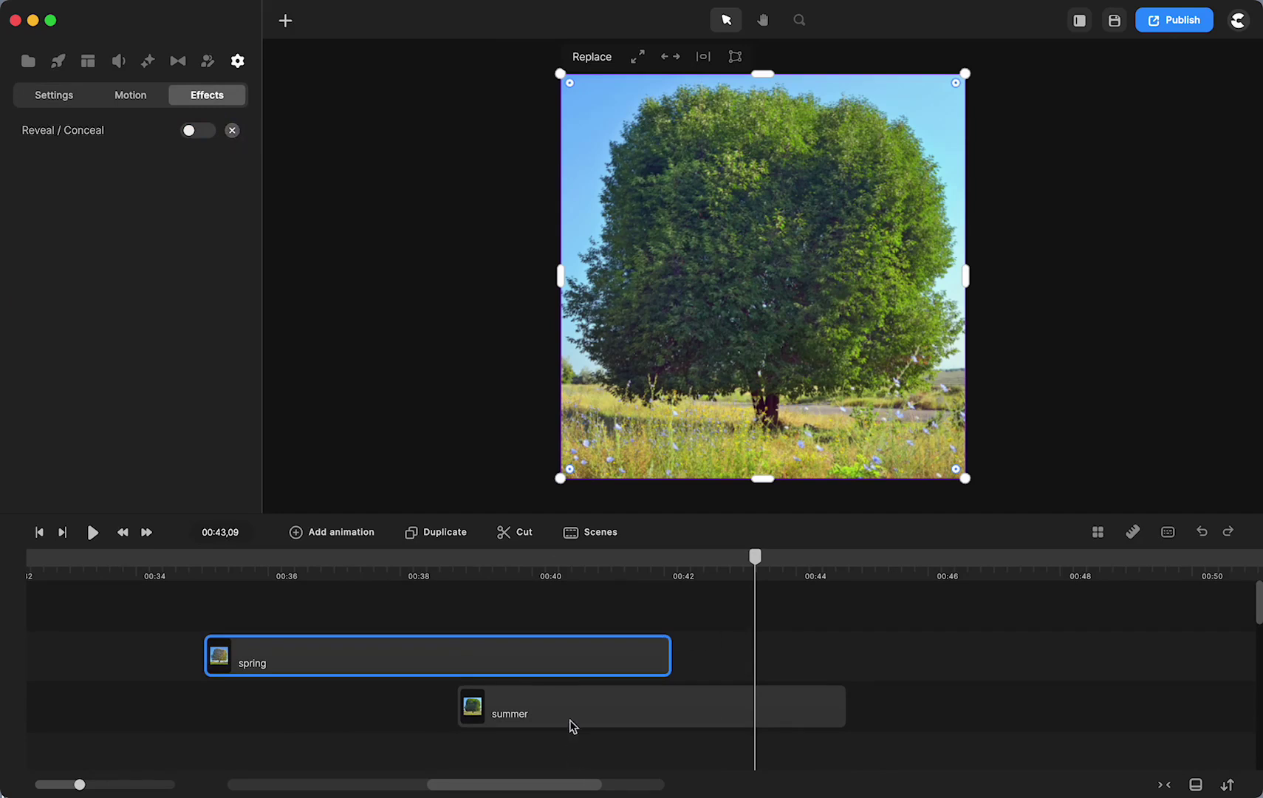
pyautogui.moveTo(573, 719); pyautogui.dragTo(692, 724)
pyautogui.click(59, 62)
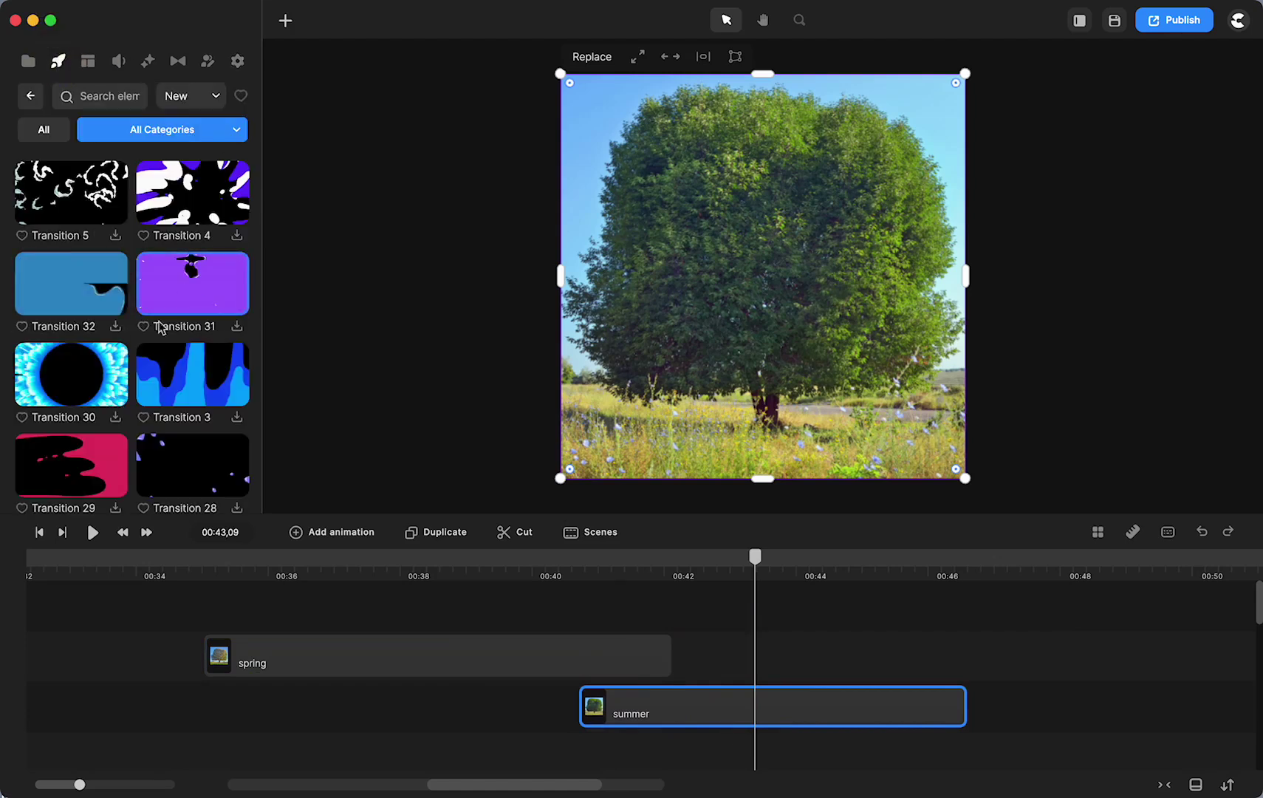
pyautogui.click(116, 328)
pyautogui.moveTo(74, 296); pyautogui.dragTo(666, 311)
pyautogui.click(775, 674)
pyautogui.moveTo(776, 676); pyautogui.dragTo(746, 671)
pyautogui.moveTo(755, 556); pyautogui.dragTo(711, 587)
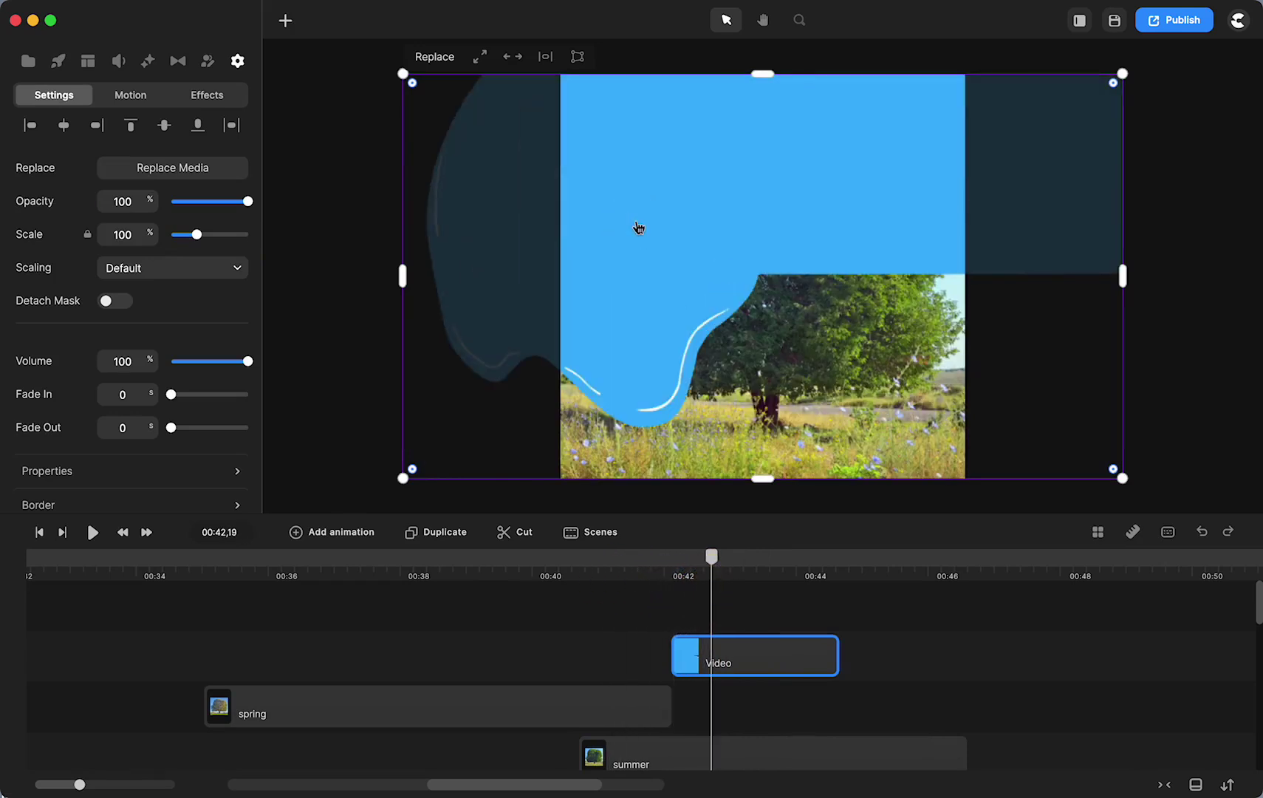
pyautogui.press('Delete')
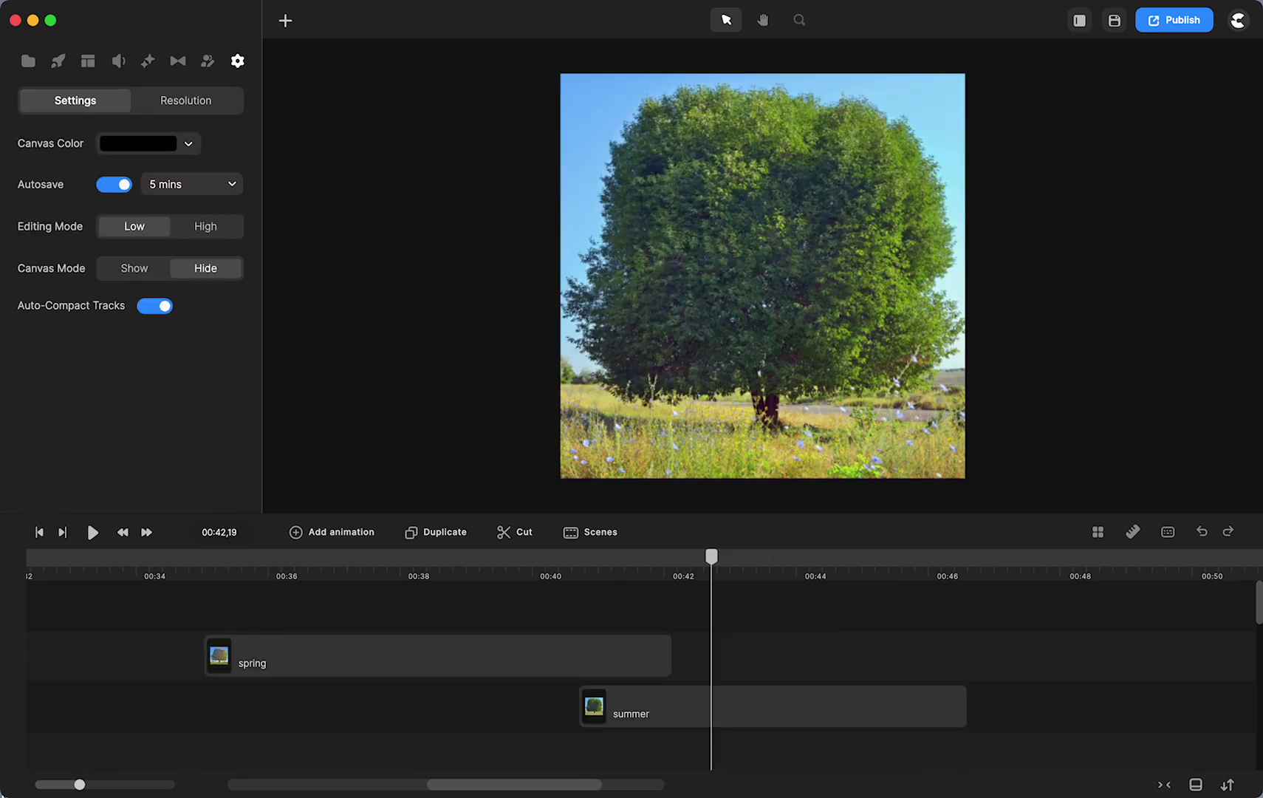
# Bring up the Studio transitions list and browse past Transition 32 without changing it.
pyautogui.click(53, 62)
pyautogui.rightClick(59, 287)
pyautogui.click(90, 303)
pyautogui.scroll(-6, 111, 372)
pyautogui.scroll(-5, 96, 414)
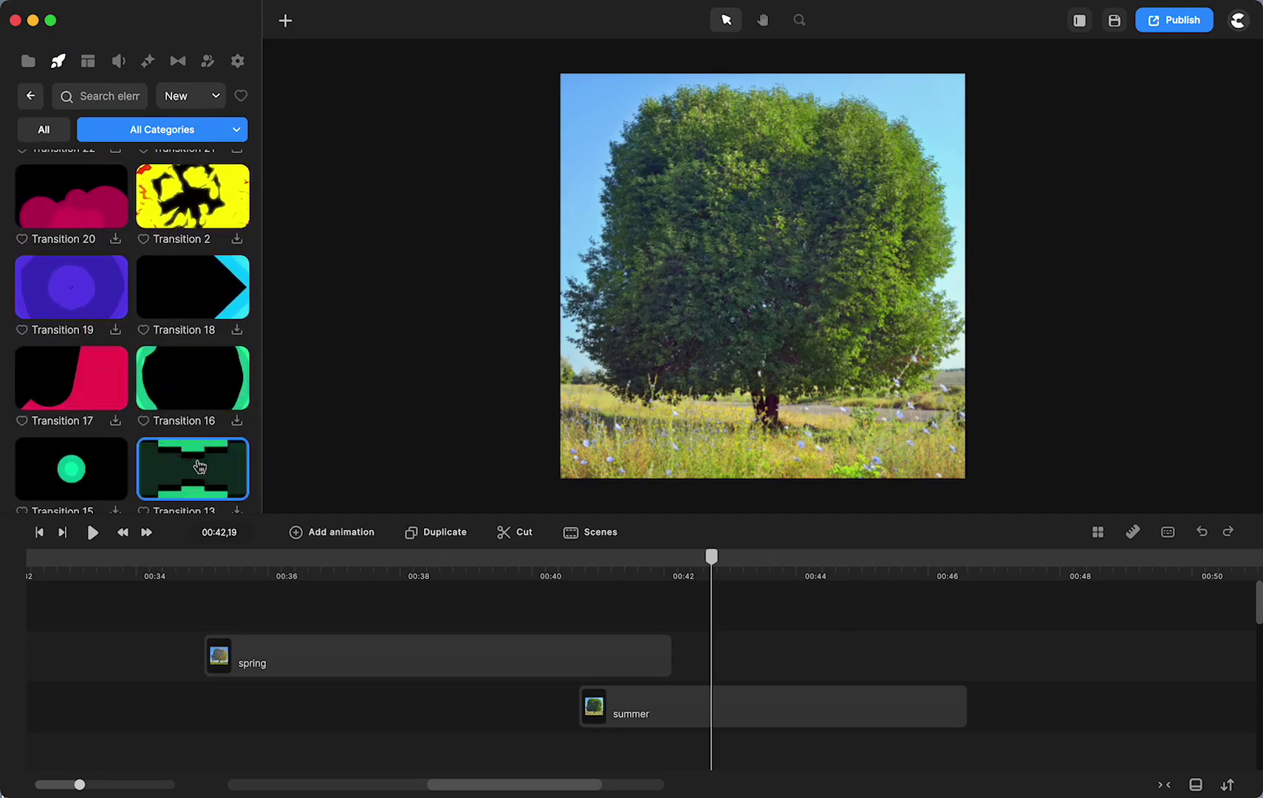
pyautogui.scroll(-1, 195, 472)
# Try Transition 13 near spring's end, preview it, then delete the clip.
pyautogui.click(235, 474)
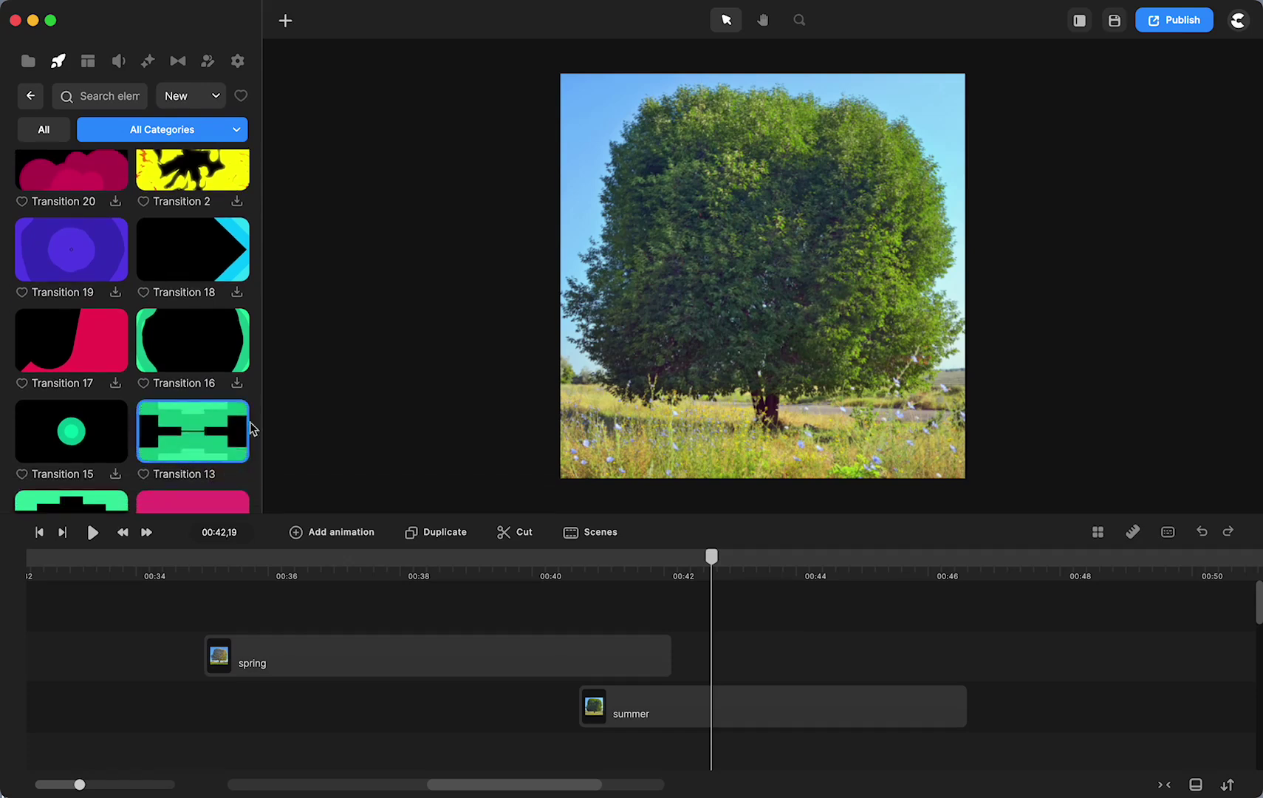
pyautogui.moveTo(243, 435); pyautogui.dragTo(798, 258)
pyautogui.moveTo(748, 658); pyautogui.dragTo(677, 659)
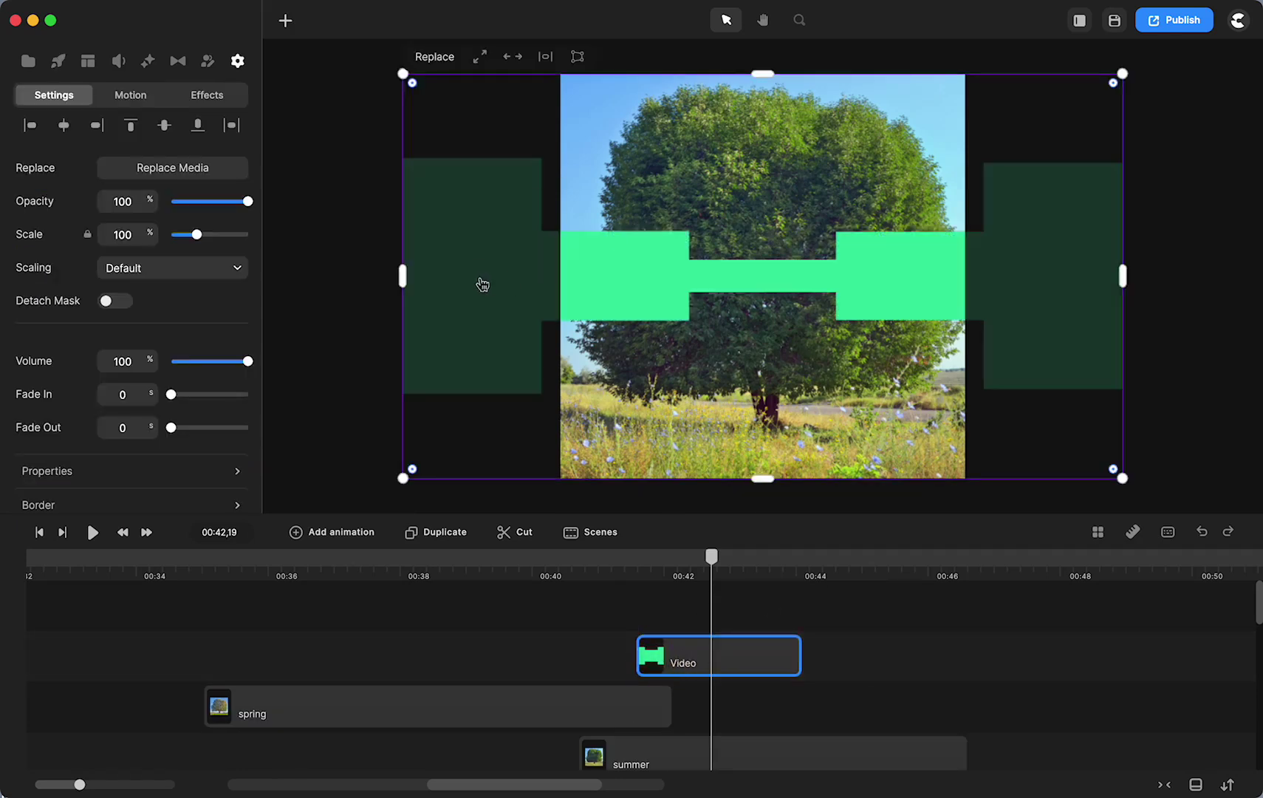
pyautogui.moveTo(711, 561); pyautogui.dragTo(672, 580)
pyautogui.press('Delete')
# Remove the downloaded Transition 13 from the Studio transitions list.
pyautogui.click(58, 61)
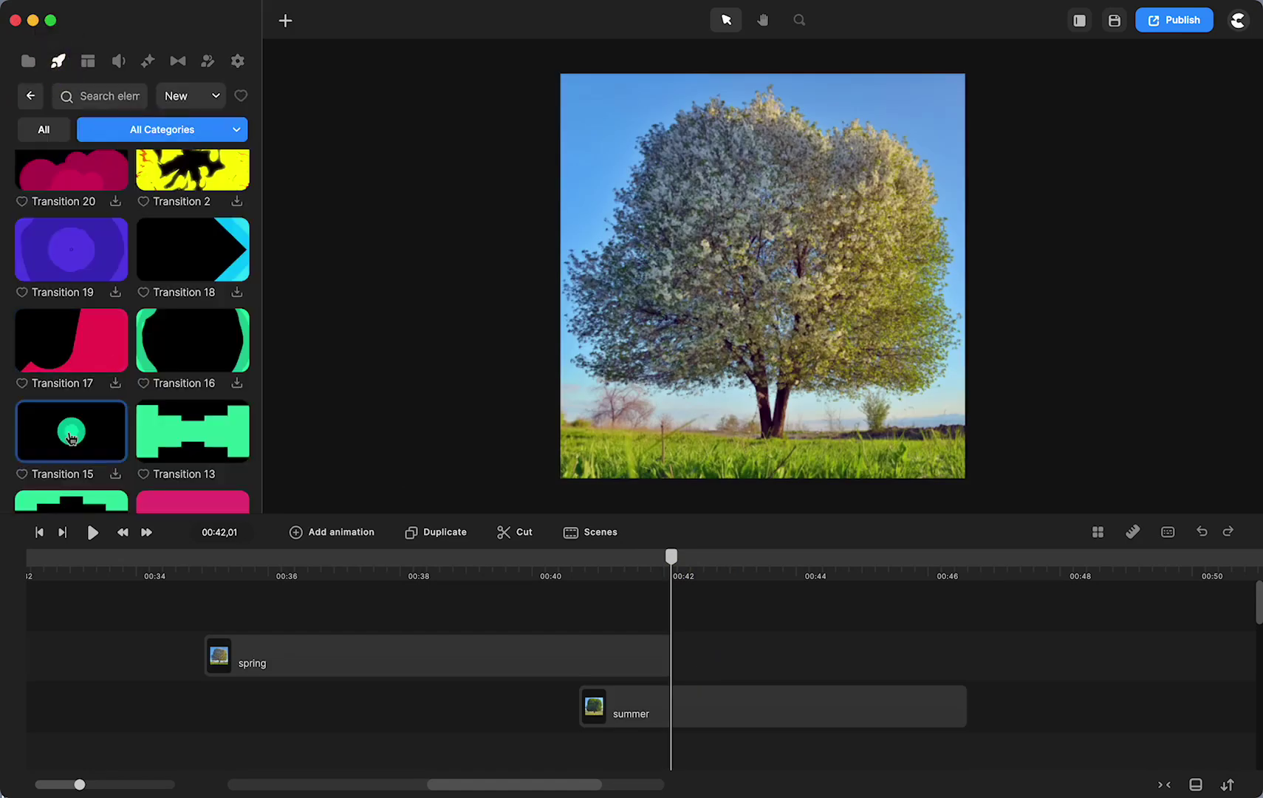
pyautogui.scroll(-2, 74, 434)
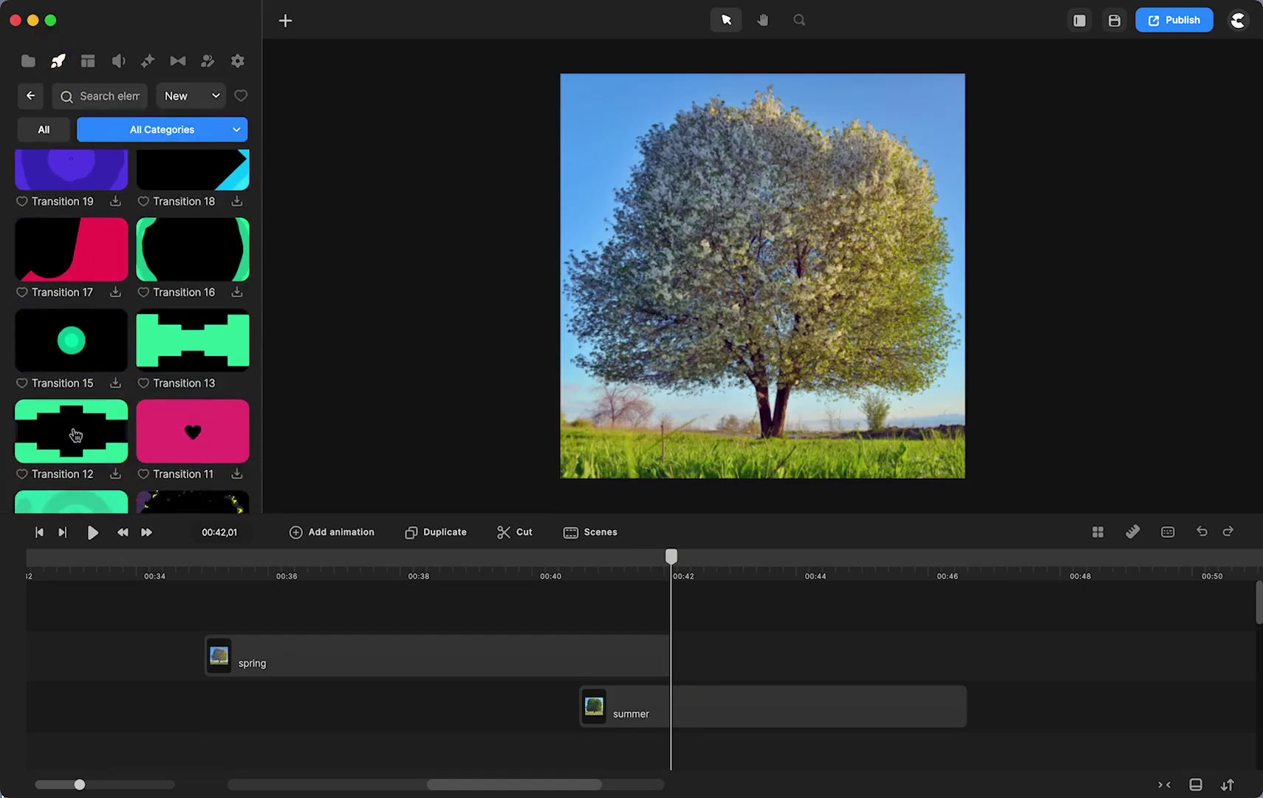
pyautogui.rightClick(148, 360)
pyautogui.click(185, 373)
# Scroll down the Studio list to Walking Logo and download it.
pyautogui.scroll(-8, 189, 378)
pyautogui.scroll(-15, 188, 378)
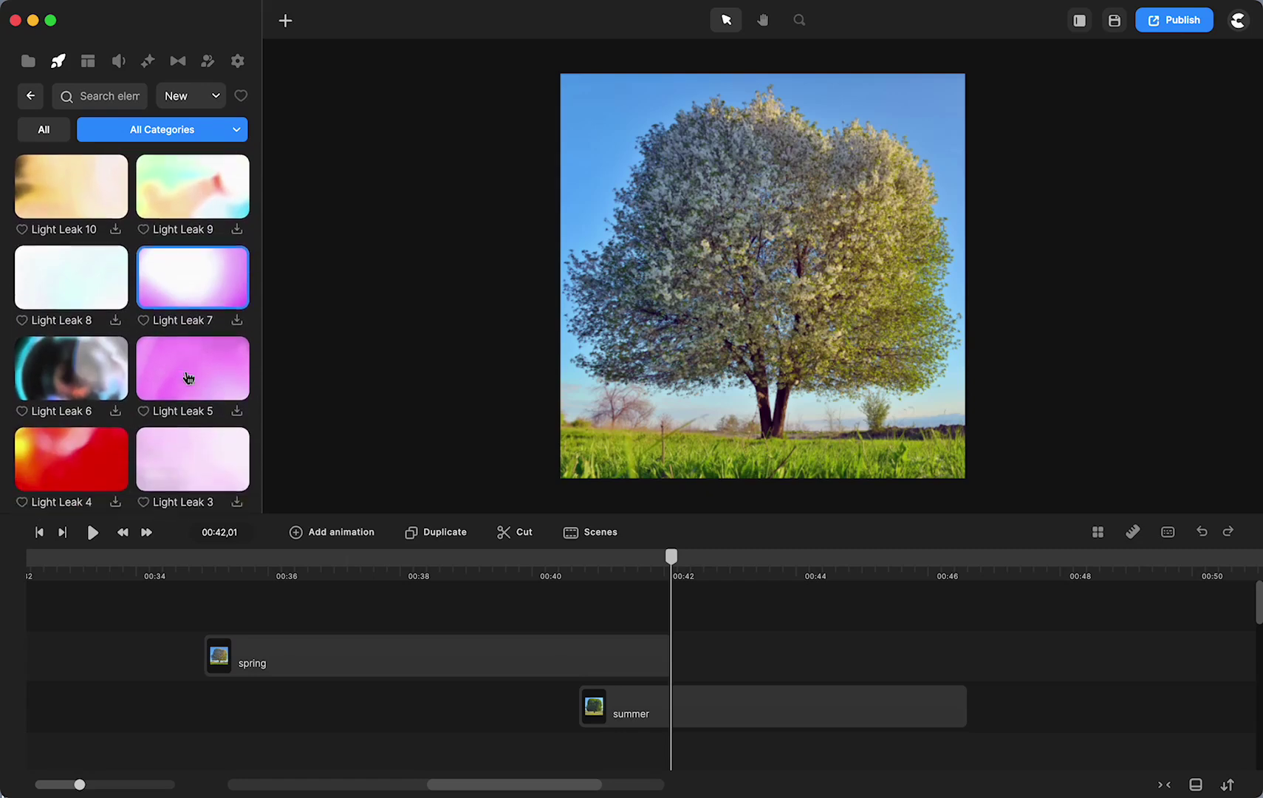
pyautogui.scroll(-12, 190, 378)
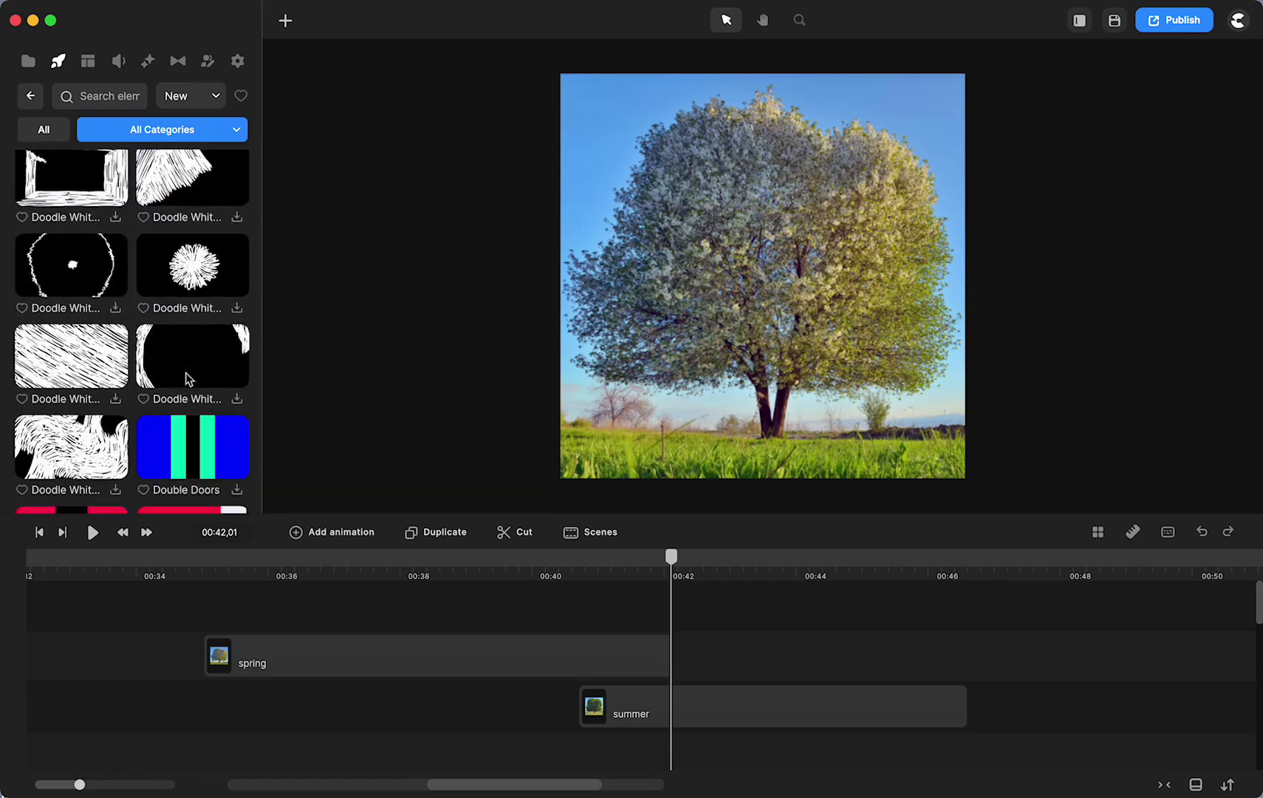
pyautogui.scroll(-3, 189, 377)
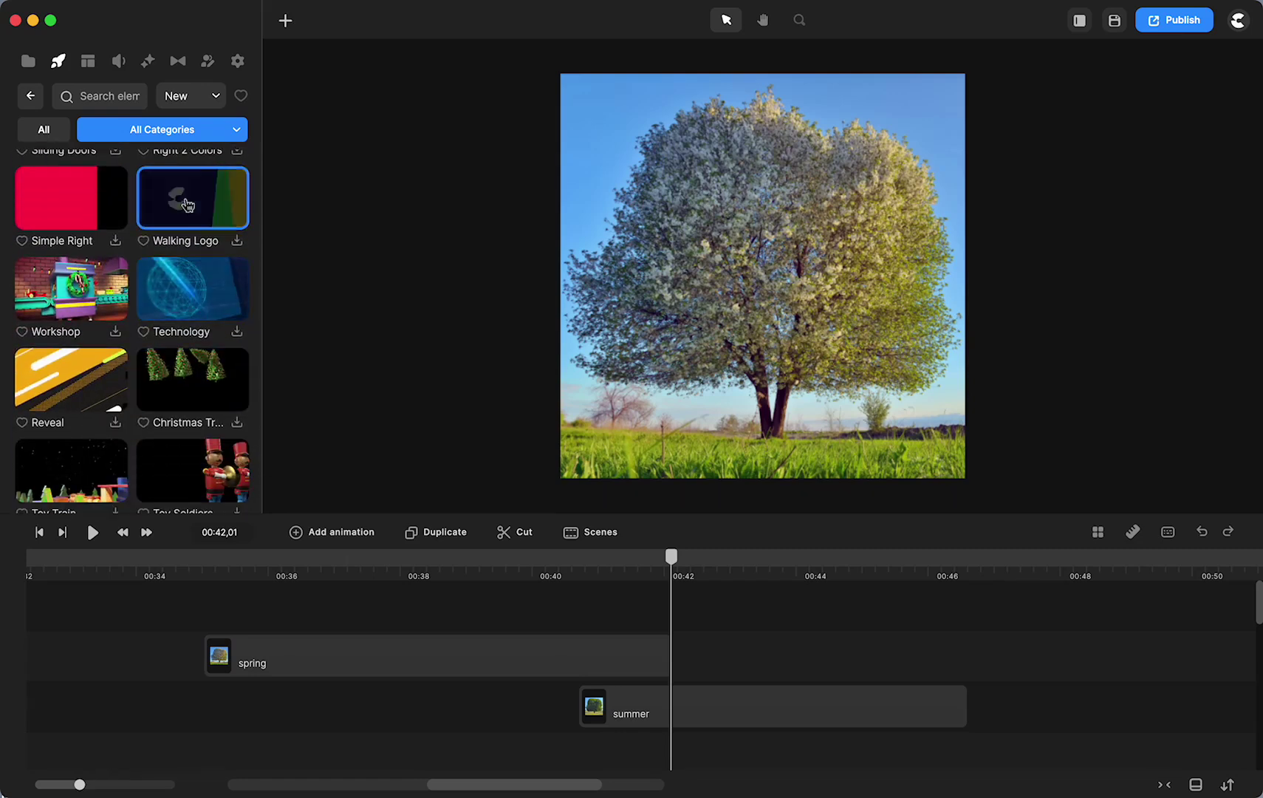
pyautogui.click(237, 243)
pyautogui.scroll(1, 145, 345)
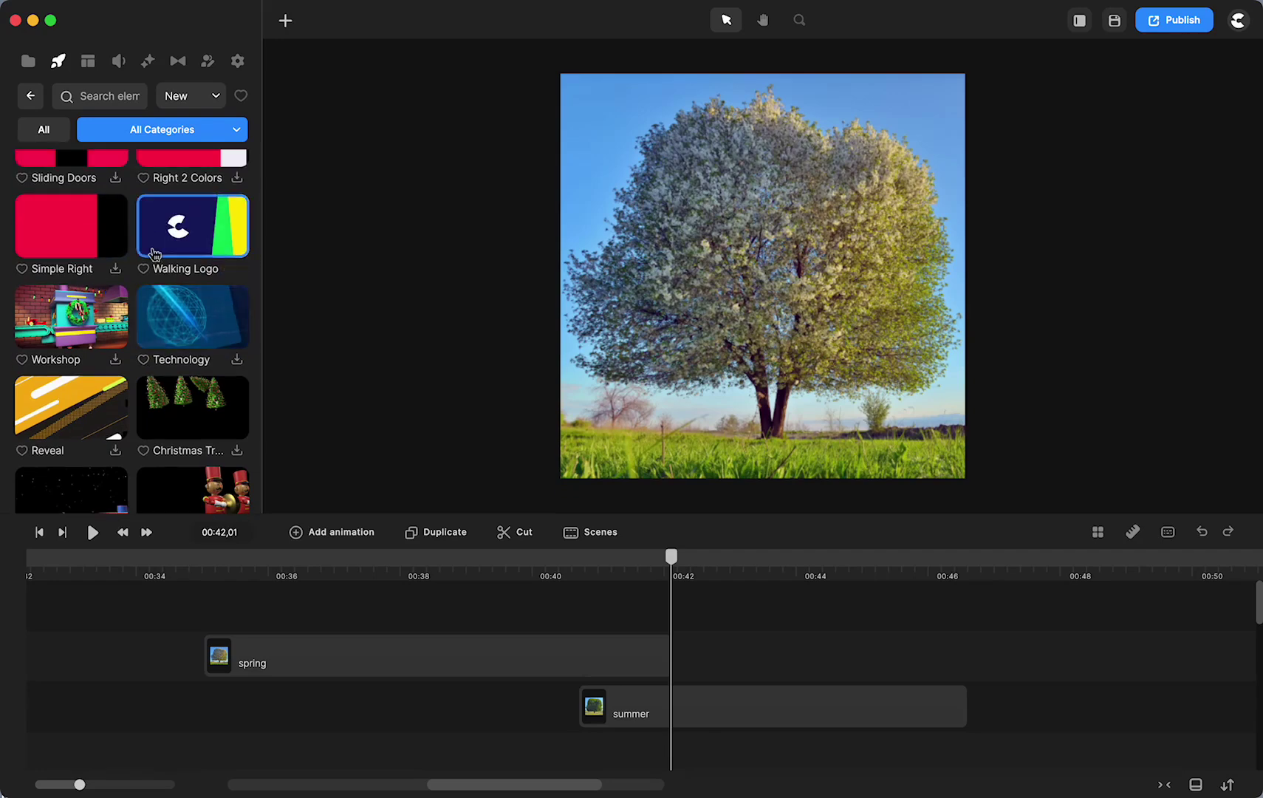
# Place the Walking Logo transition on the timeline at 00:42 and preview it.
pyautogui.moveTo(149, 248); pyautogui.dragTo(742, 757)
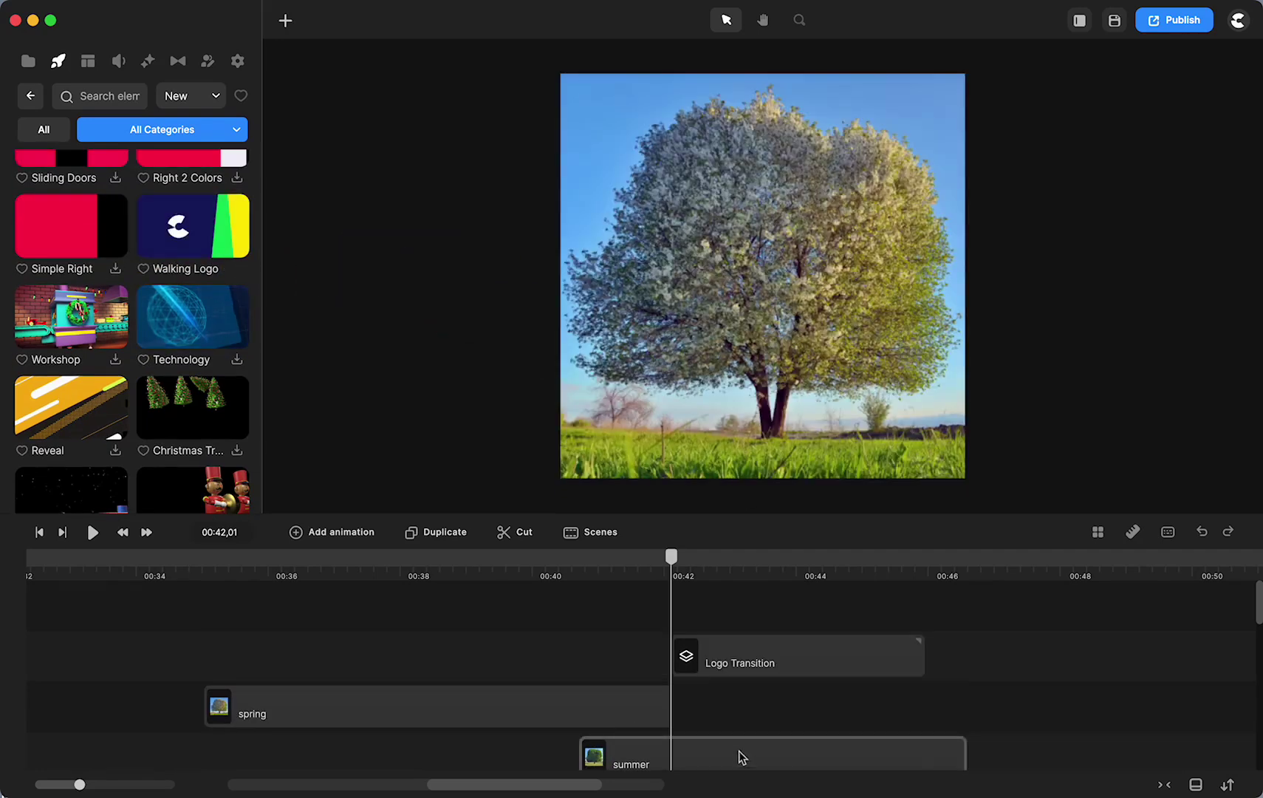
pyautogui.click(719, 673)
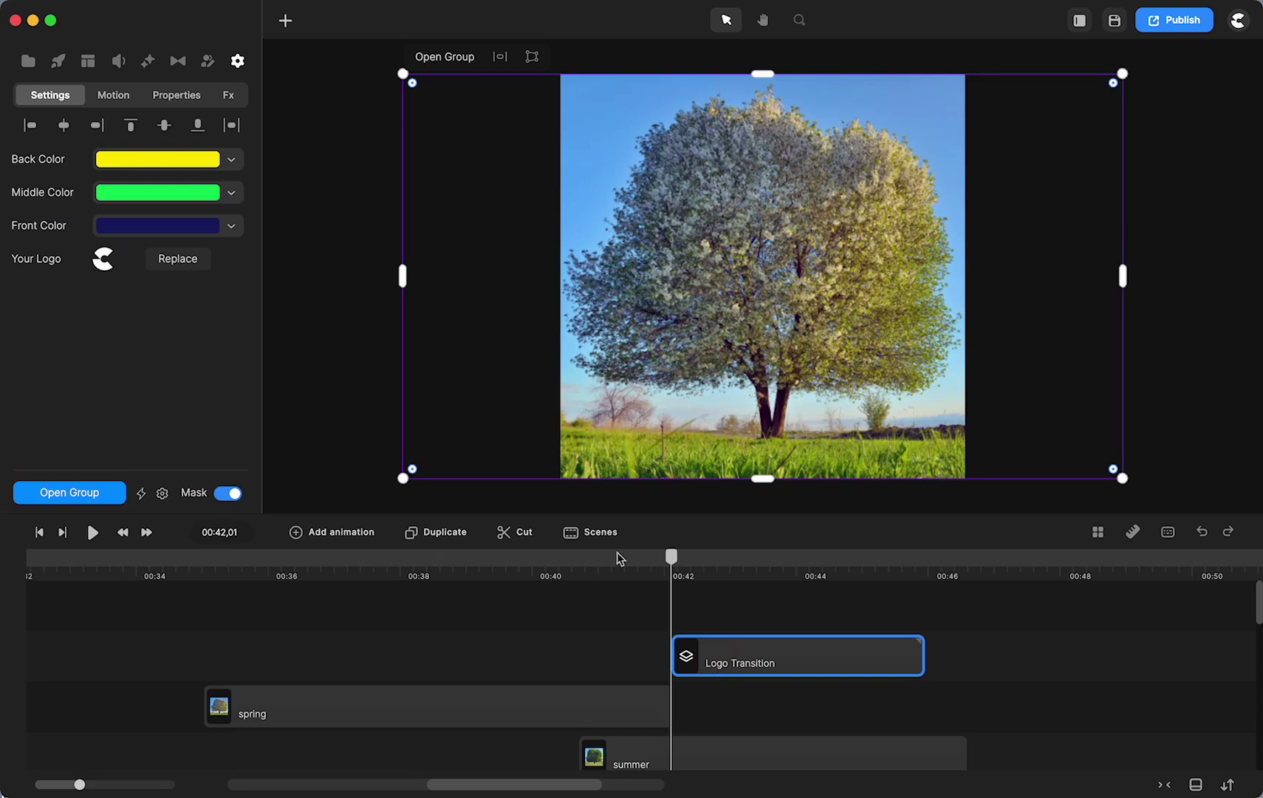
pyautogui.moveTo(673, 559); pyautogui.dragTo(731, 573)
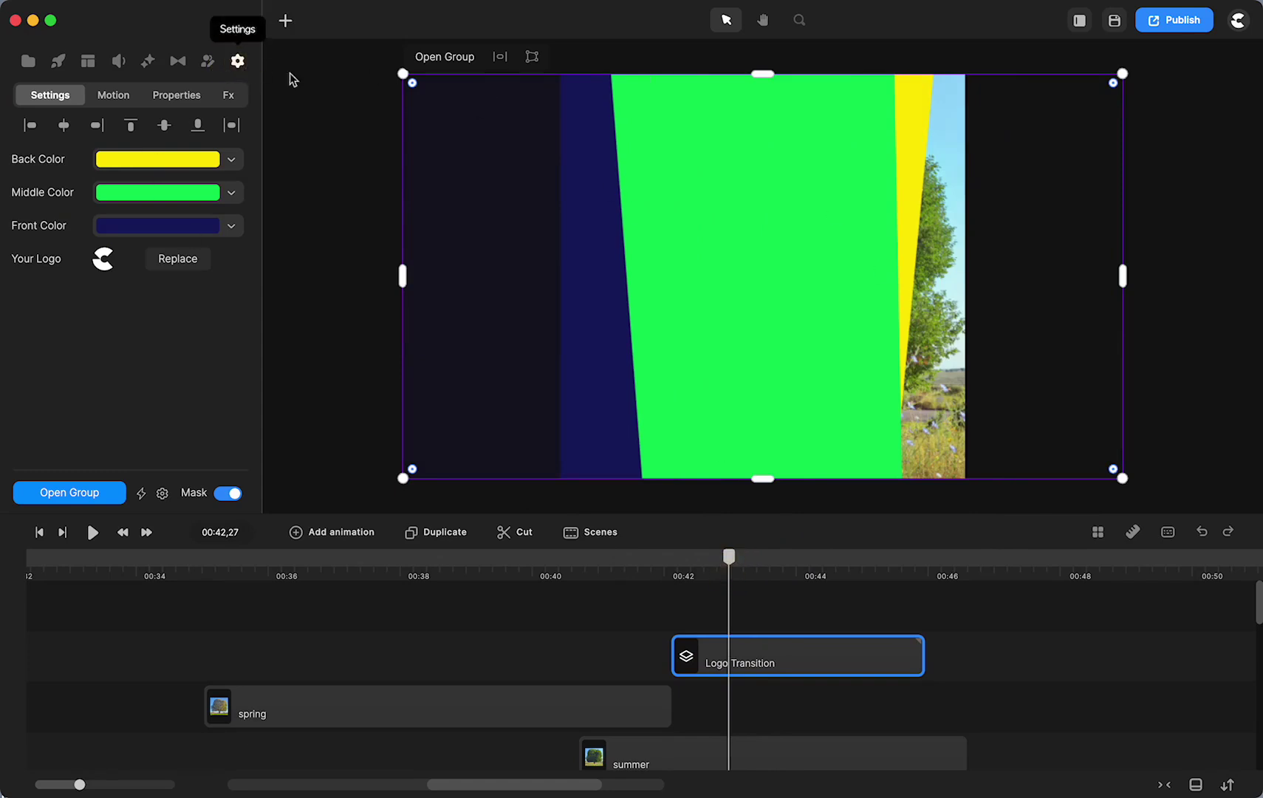
# Set the project resolution to Standard 16:9 (1920) and recenter the logo transition on the canvas.
pyautogui.click(301, 135)
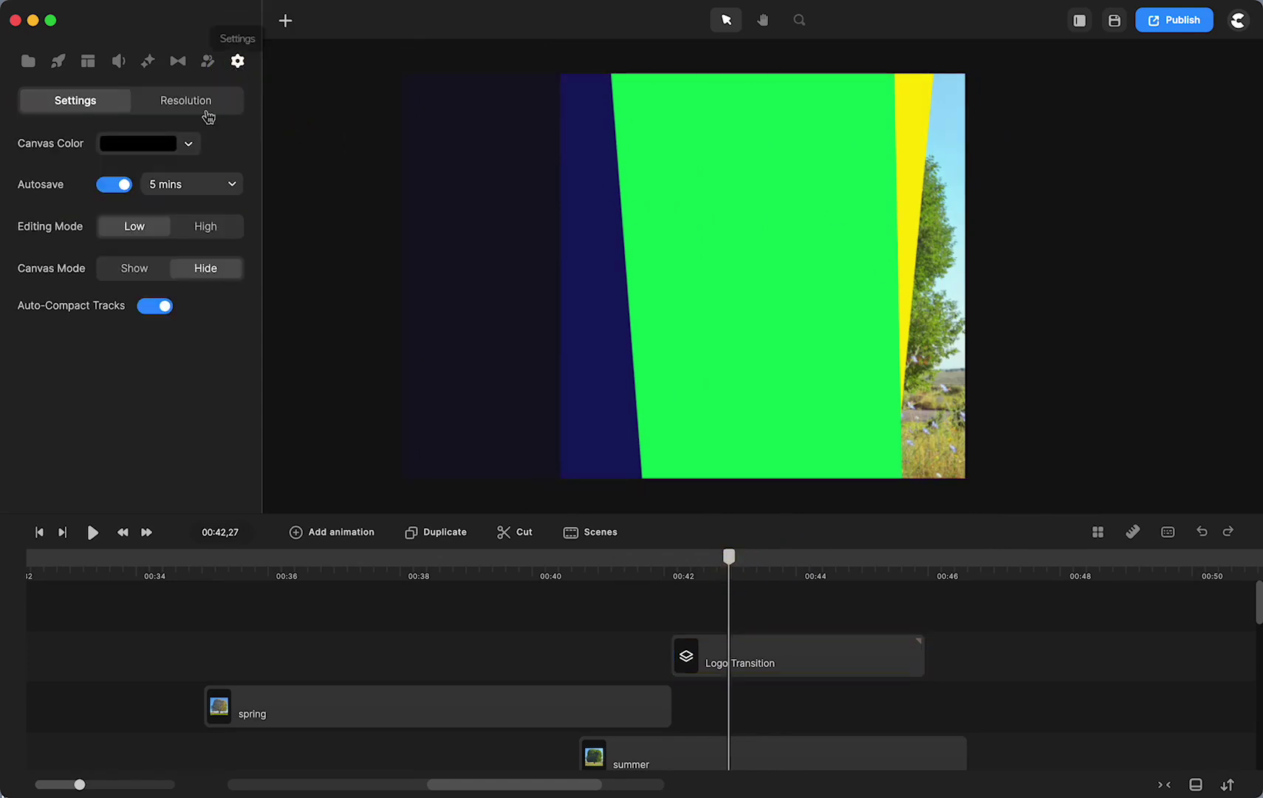
pyautogui.click(209, 111)
pyautogui.click(46, 149)
pyautogui.moveTo(469, 437); pyautogui.dragTo(589, 432)
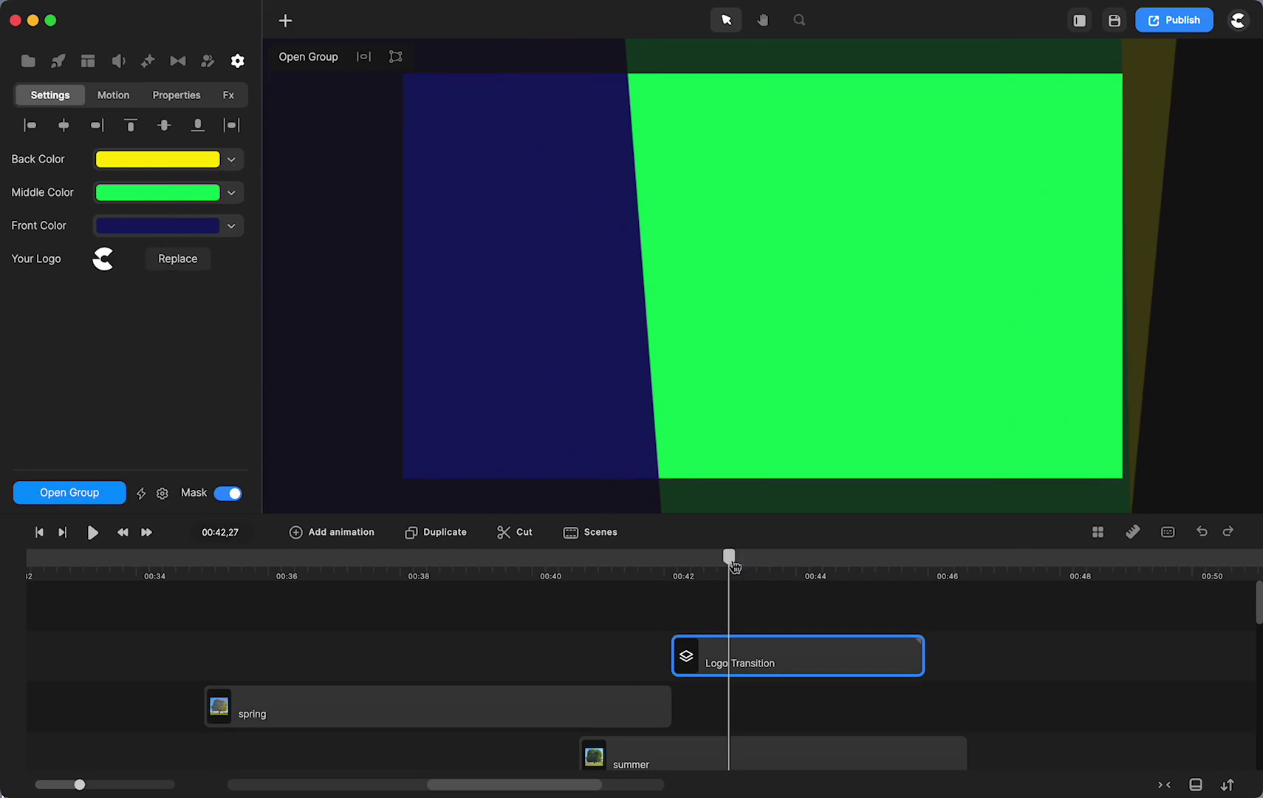
pyautogui.moveTo(733, 565)
pyautogui.mouseDown()
pyautogui.moveTo(755, 558)
pyautogui.moveTo(714, 563)
pyautogui.moveTo(723, 574)
pyautogui.mouseUp()
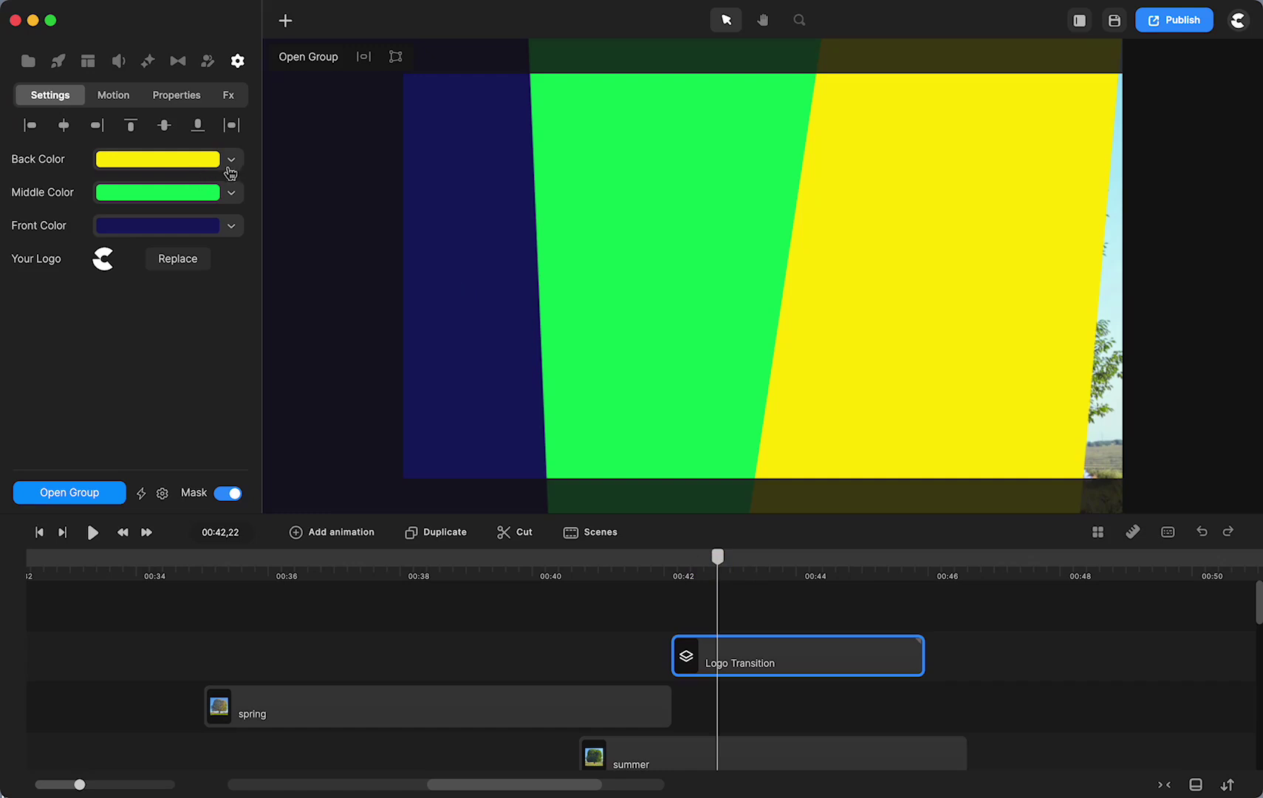
# Give the Logo Transition a red (ff0000) back color and blue (0fa0e2) middle color.
pyautogui.click(229, 163)
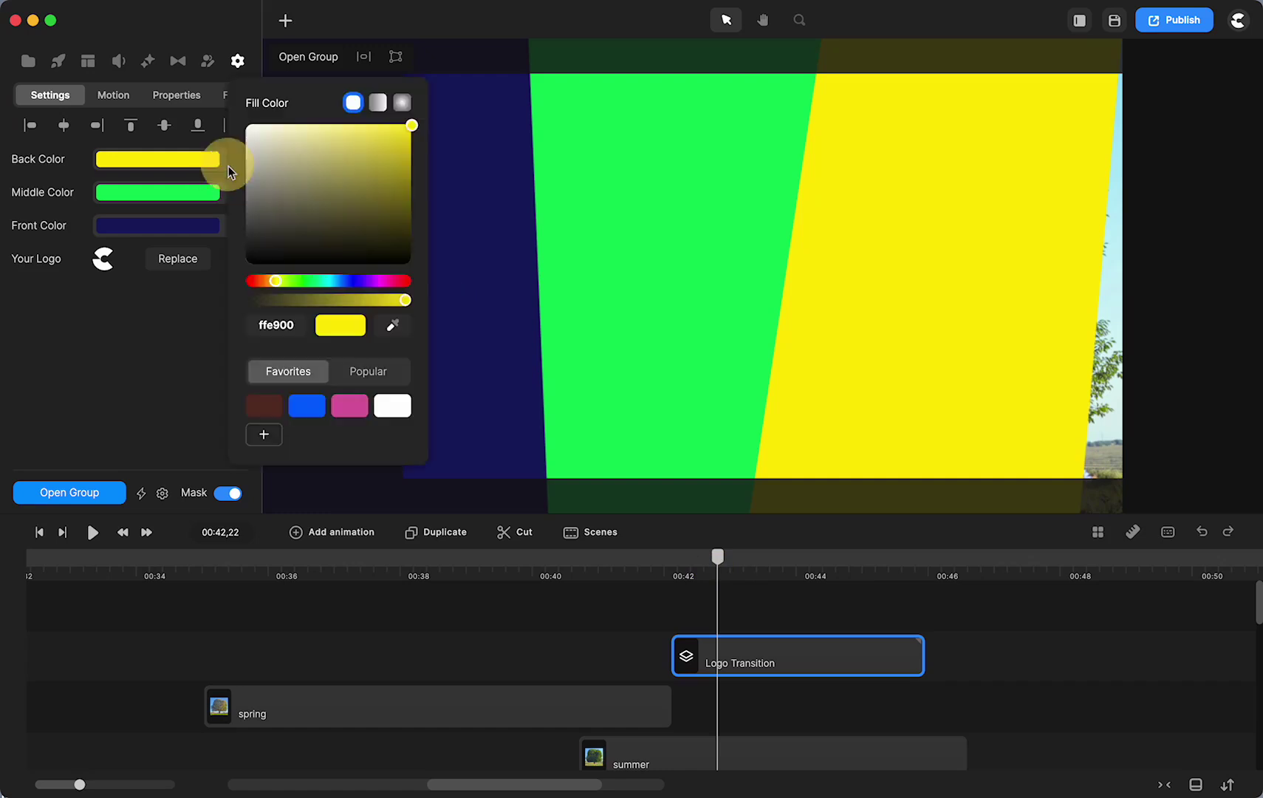
pyautogui.click(254, 283)
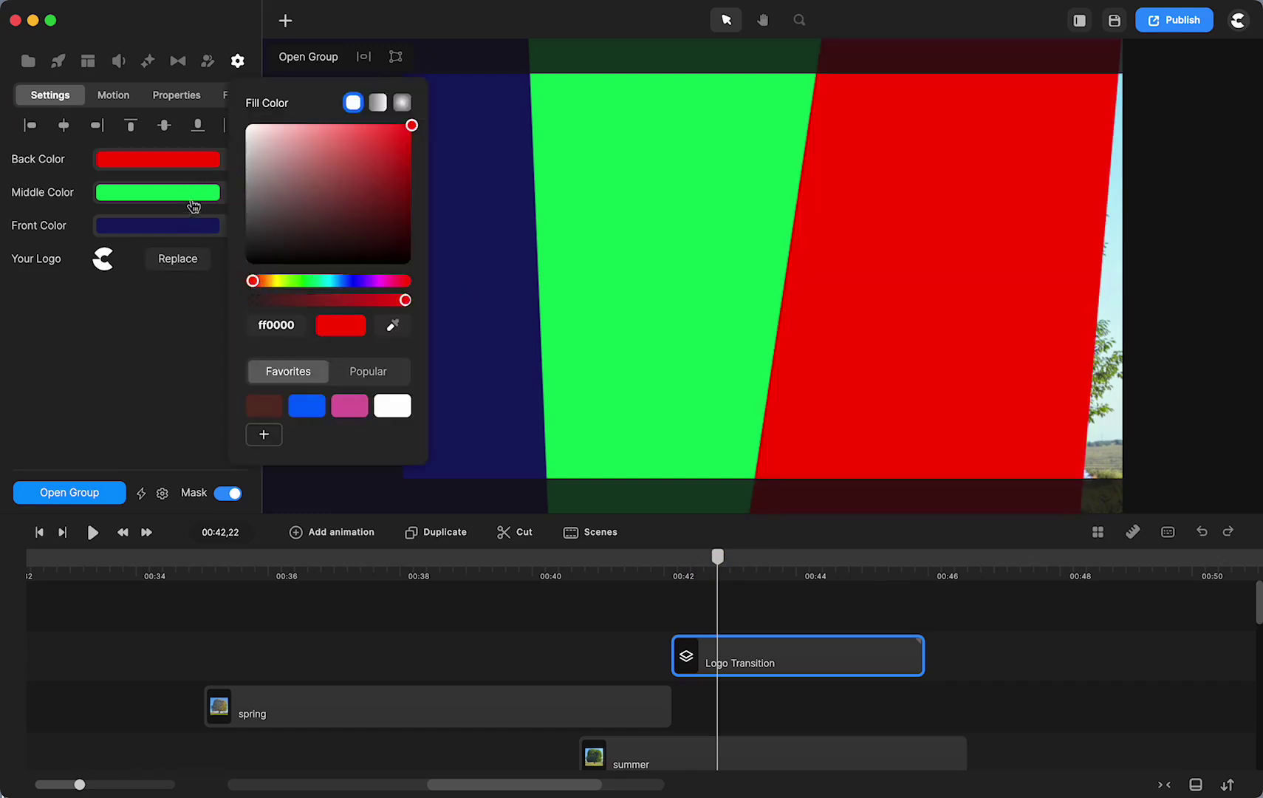
pyautogui.click(192, 198)
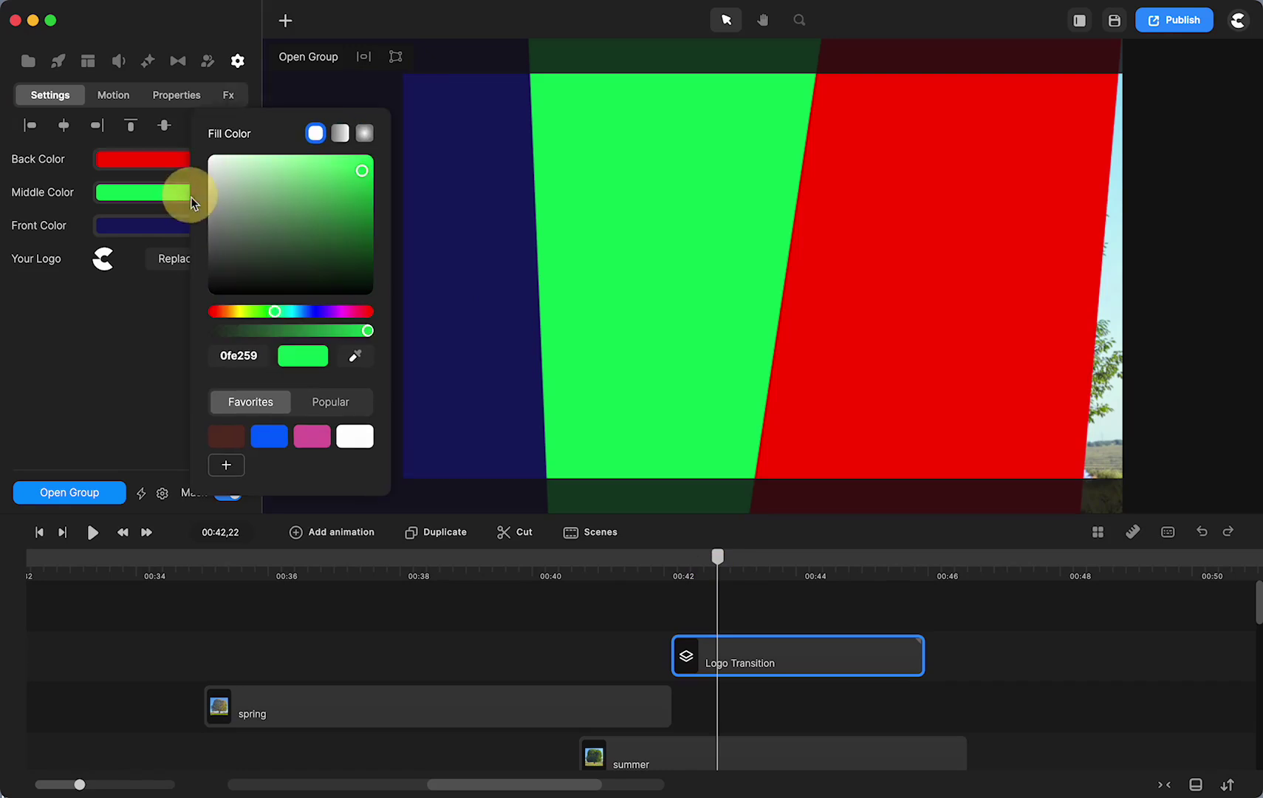
pyautogui.click(301, 313)
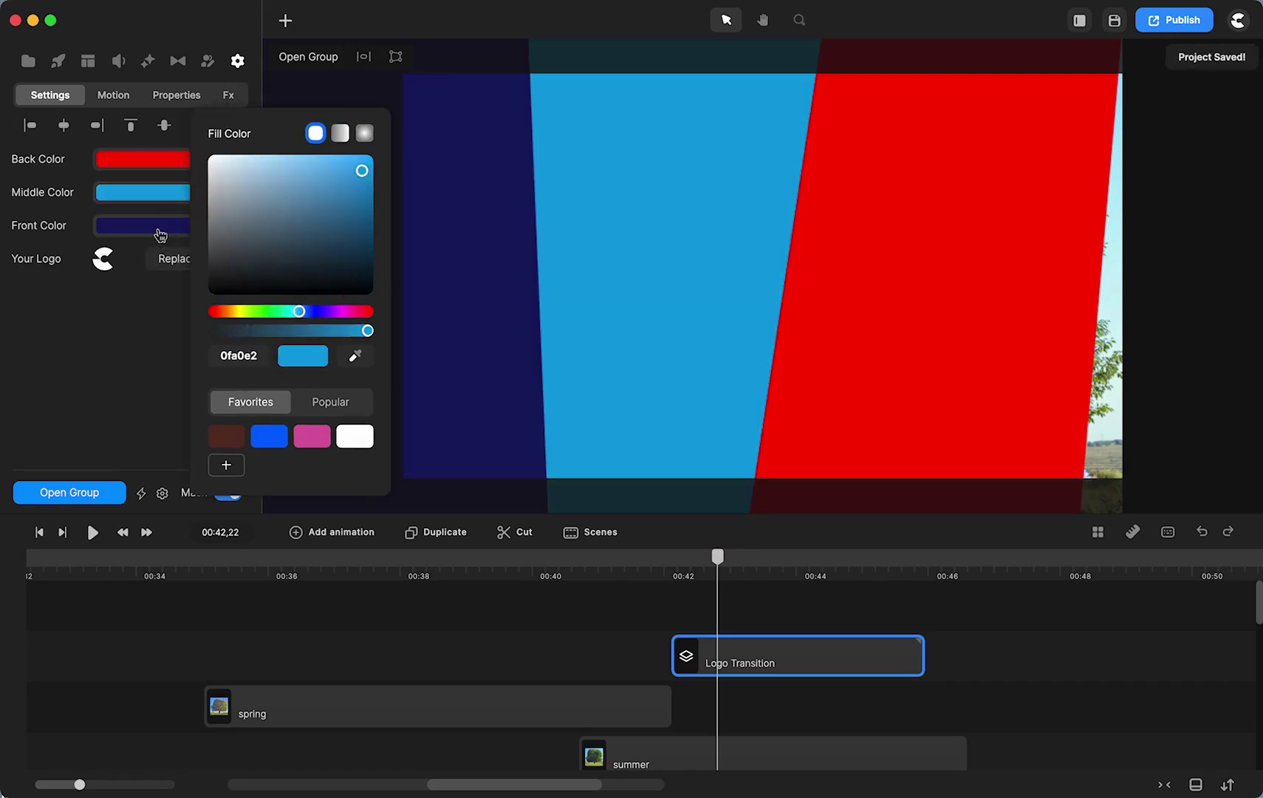
pyautogui.moveTo(716, 558); pyautogui.dragTo(817, 567)
pyautogui.click(818, 211)
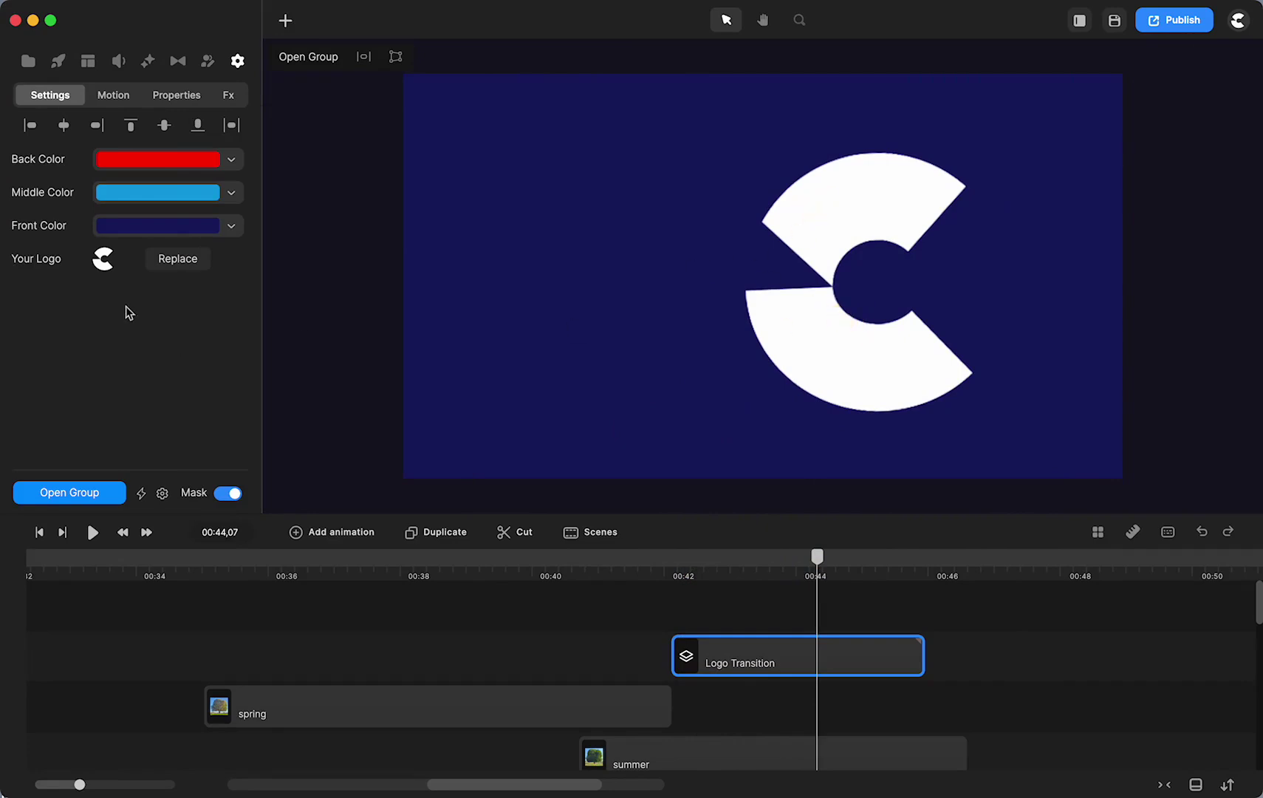
pyautogui.click(178, 259)
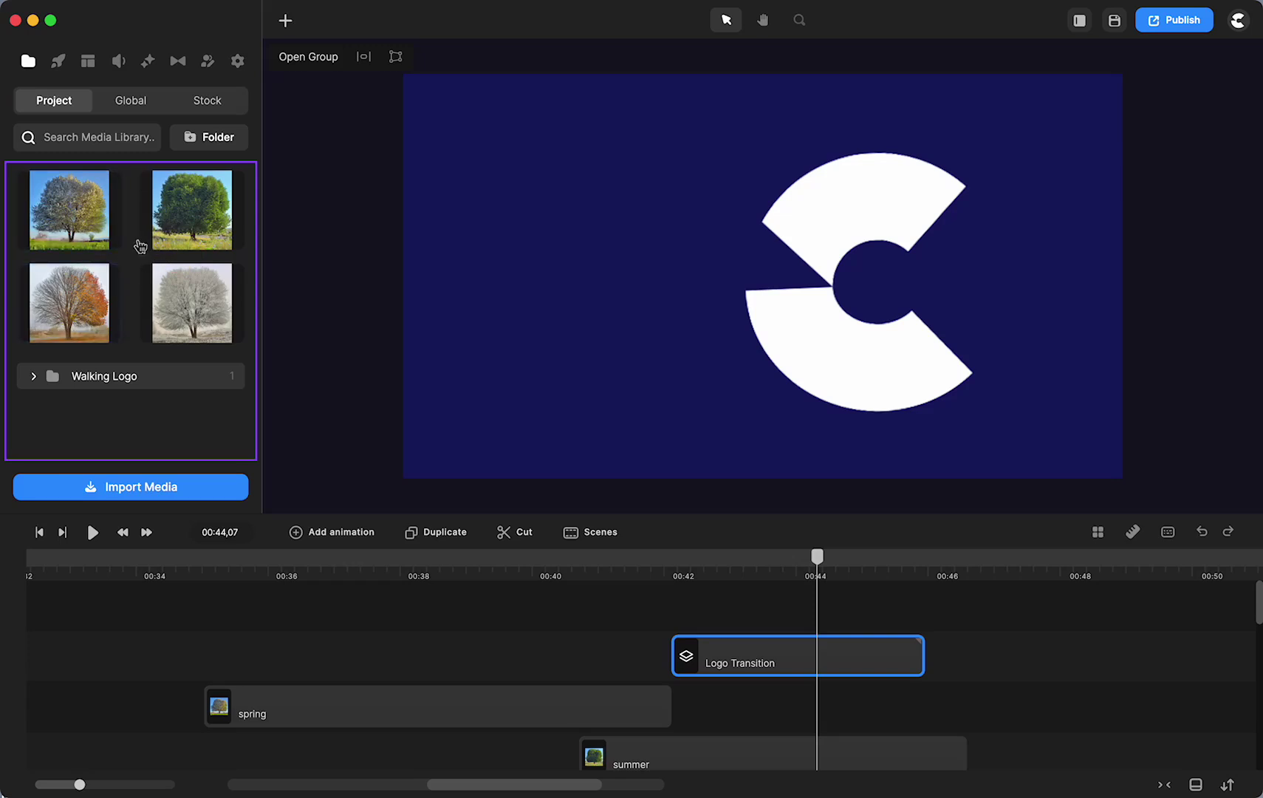
pyautogui.click(189, 301)
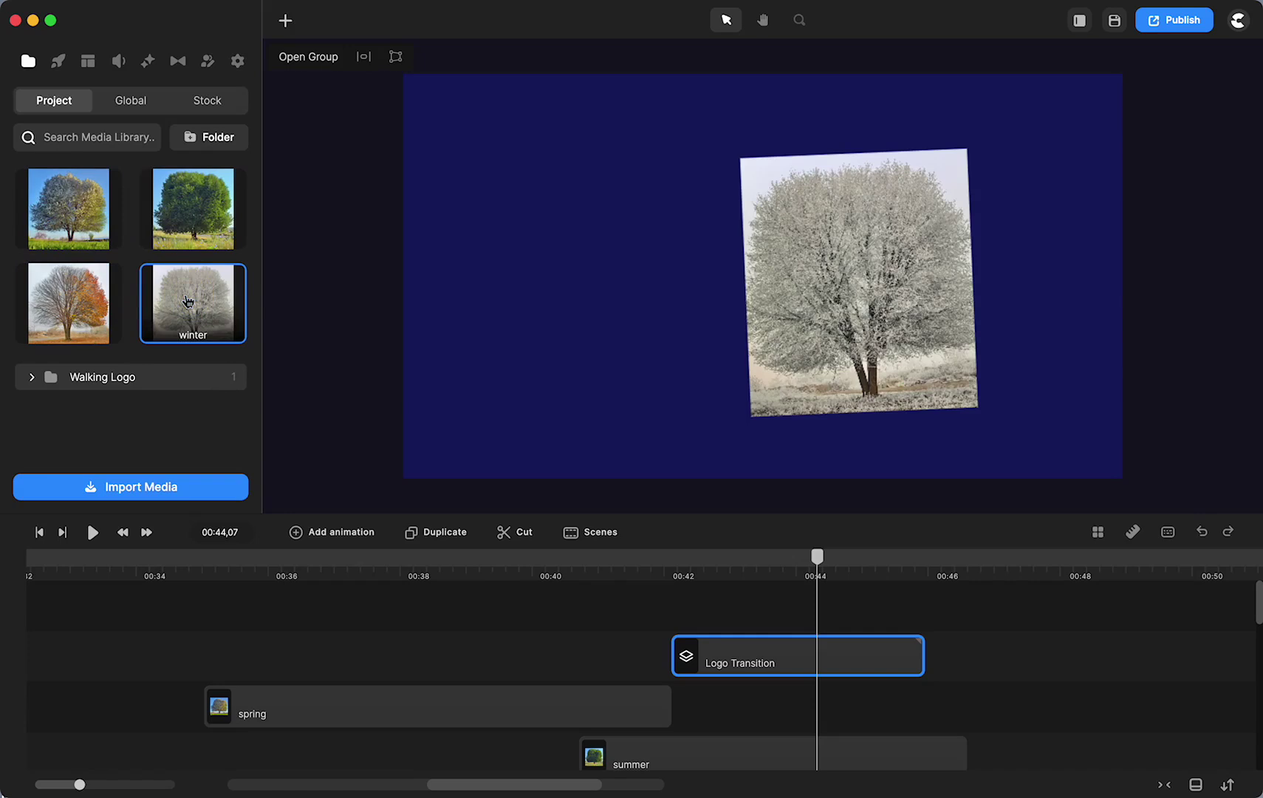
pyautogui.press('super+z')
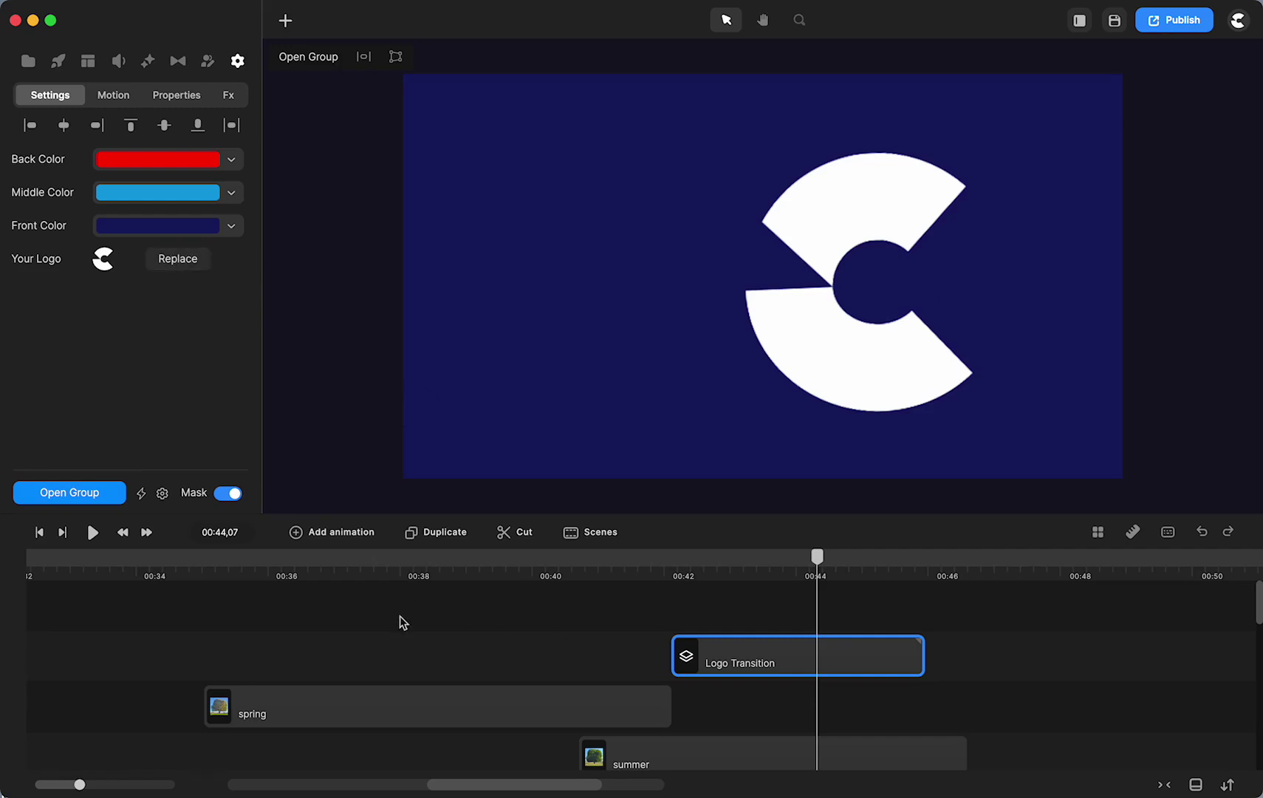
# Browse the Transitions library.
pyautogui.click(178, 61)
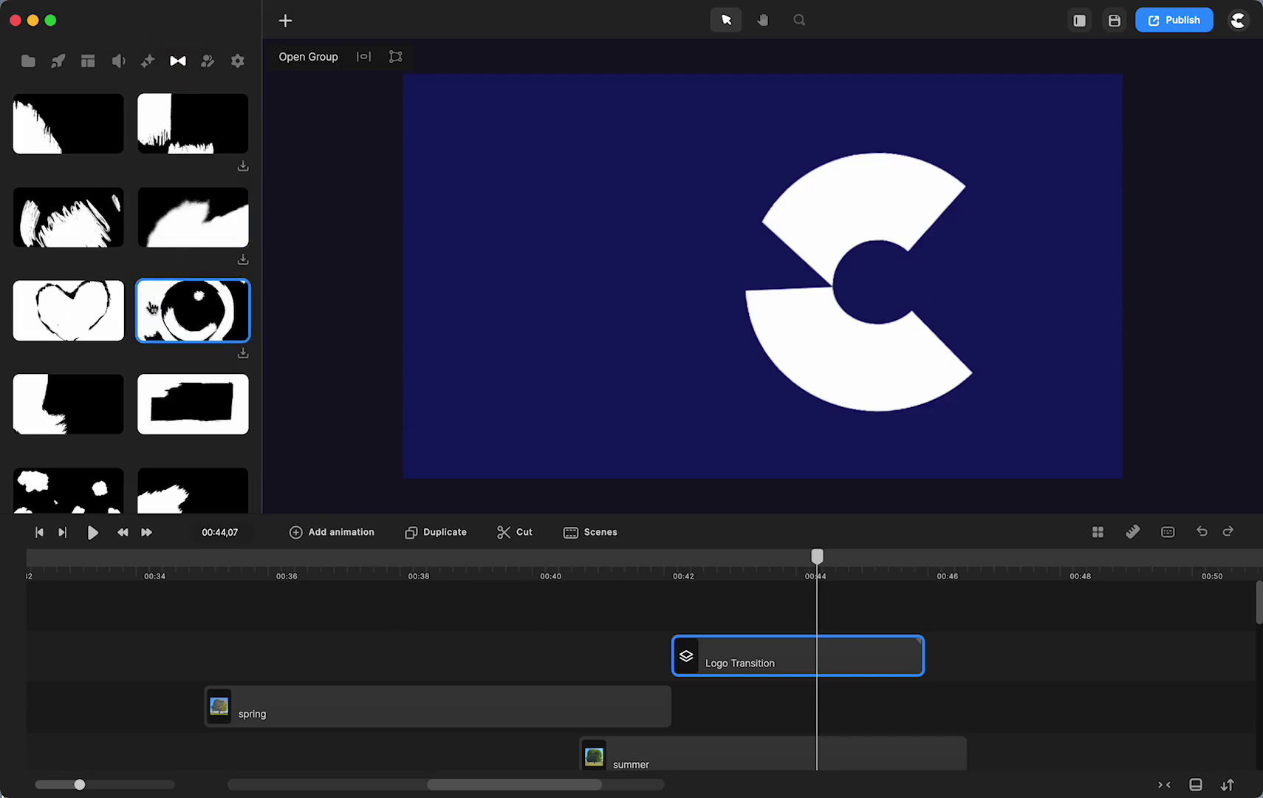
pyautogui.scroll(-5, 150, 307)
pyautogui.scroll(-1, 151, 307)
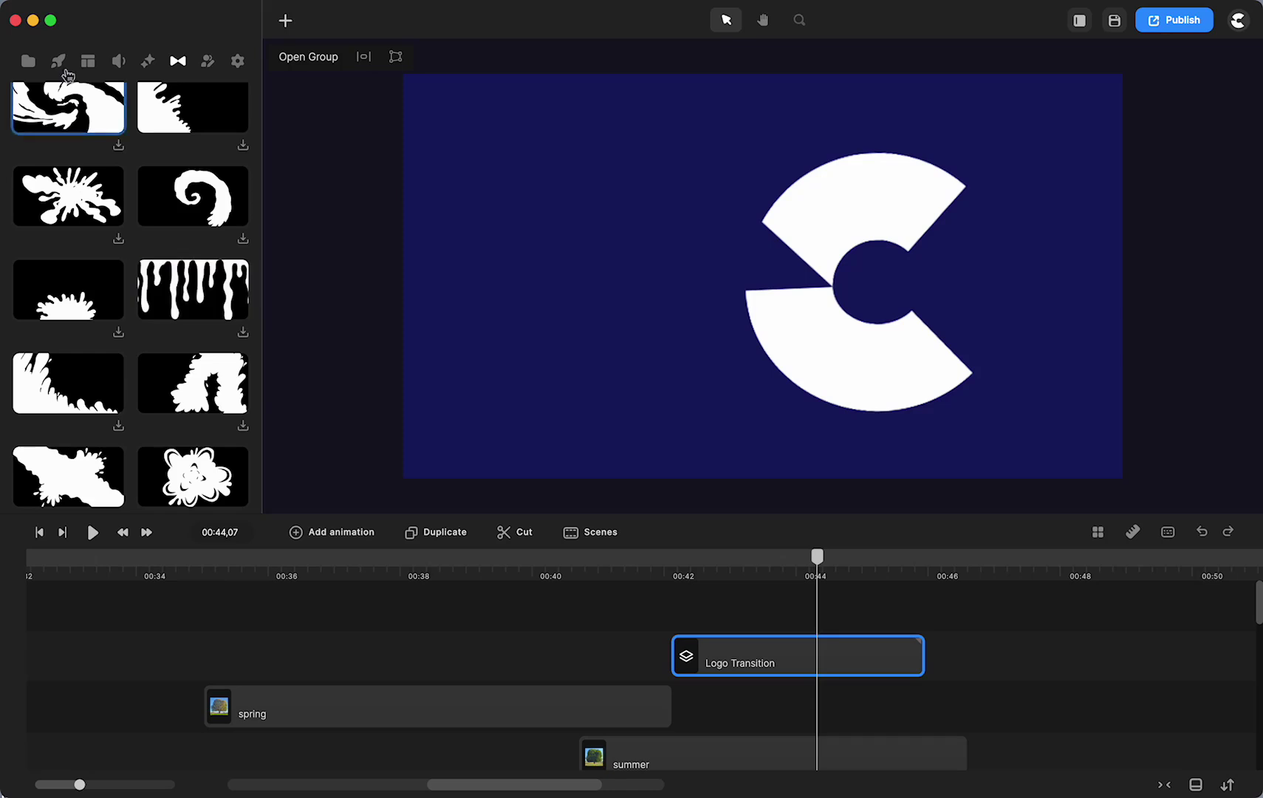
# Switch to the Studio elements library and scroll down to the Paper items (Paper 2, 11, 20).
pyautogui.click(58, 63)
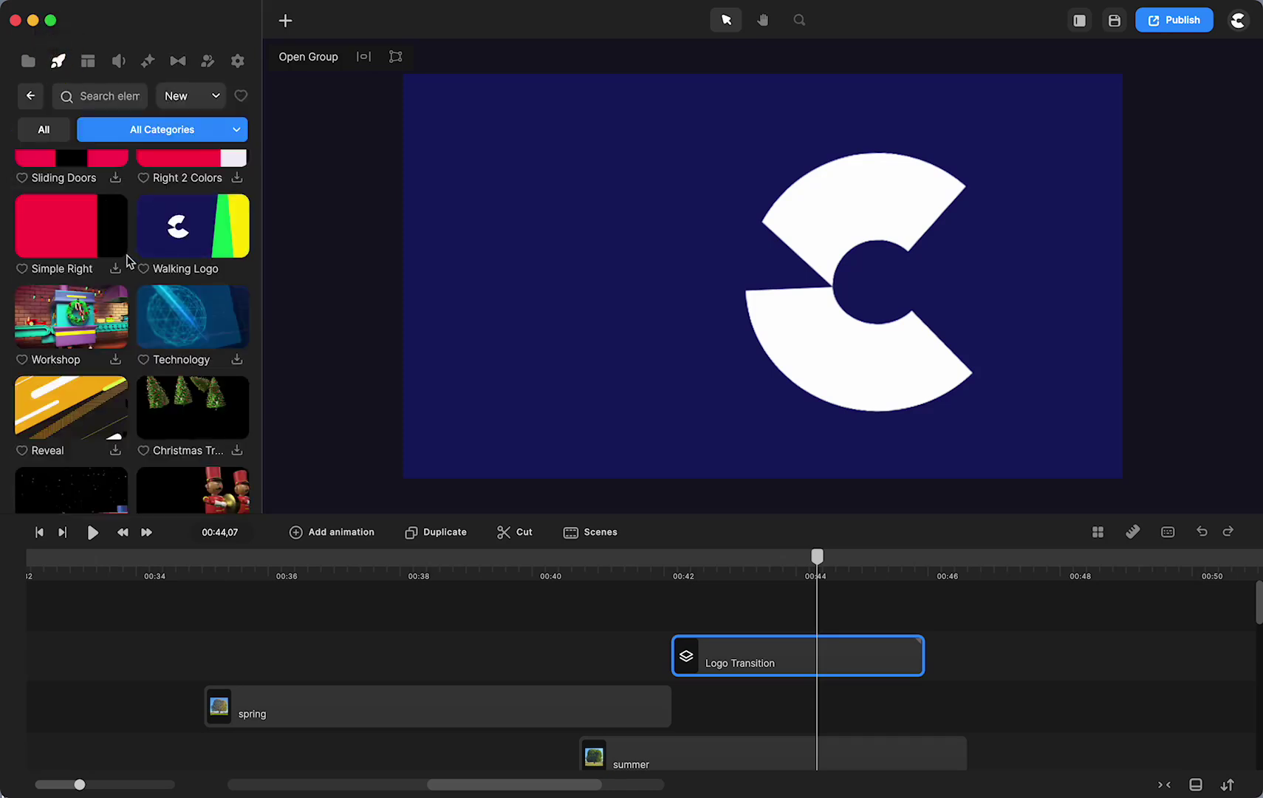
pyautogui.scroll(-5, 127, 260)
pyautogui.scroll(3, 147, 270)
pyautogui.scroll(-4, 183, 283)
pyautogui.scroll(-8, 184, 283)
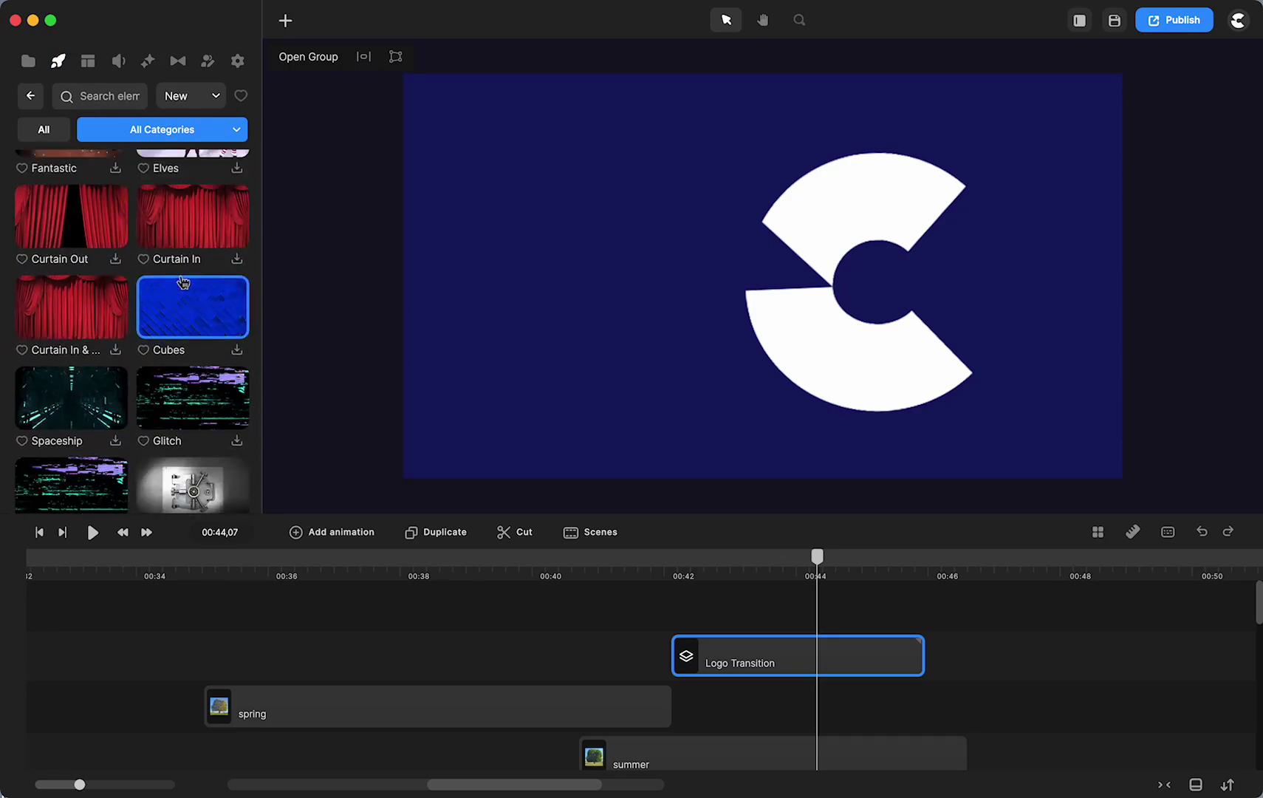
pyautogui.scroll(-15, 84, 269)
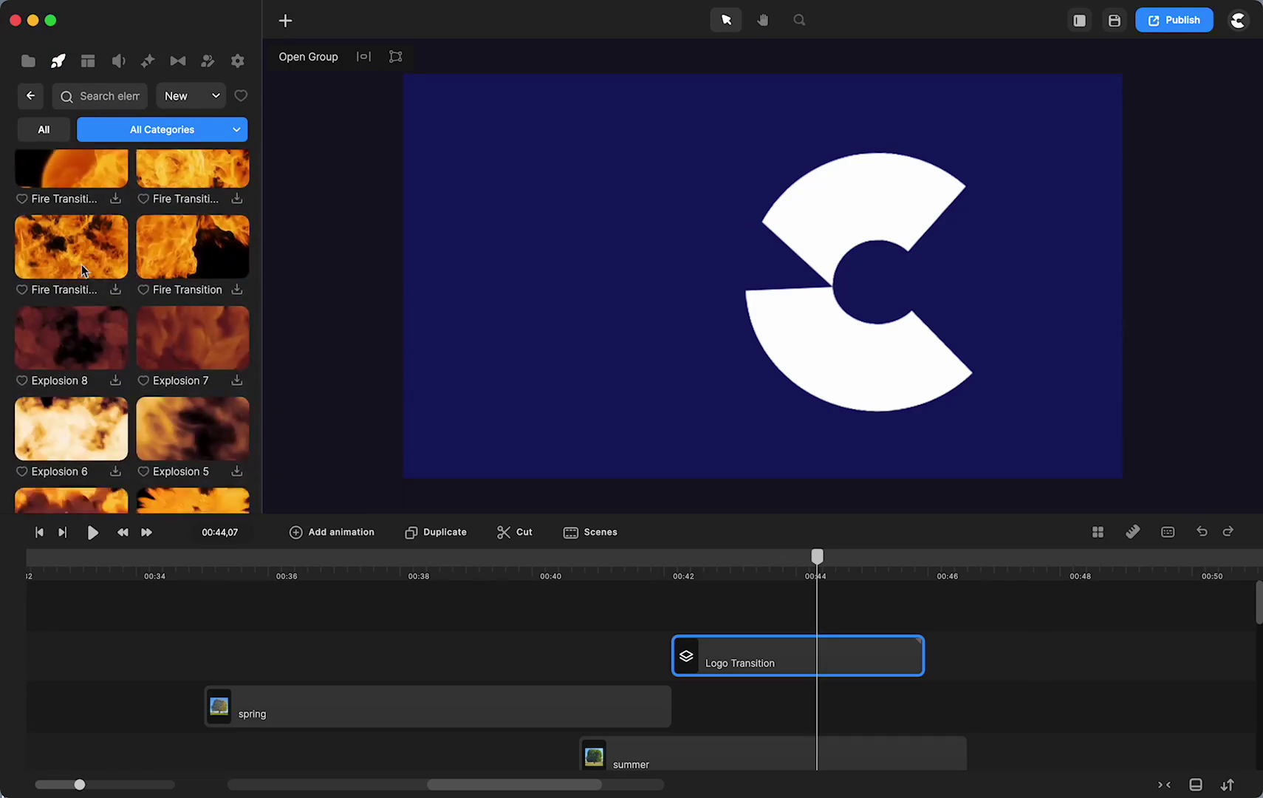
pyautogui.scroll(-12, 84, 269)
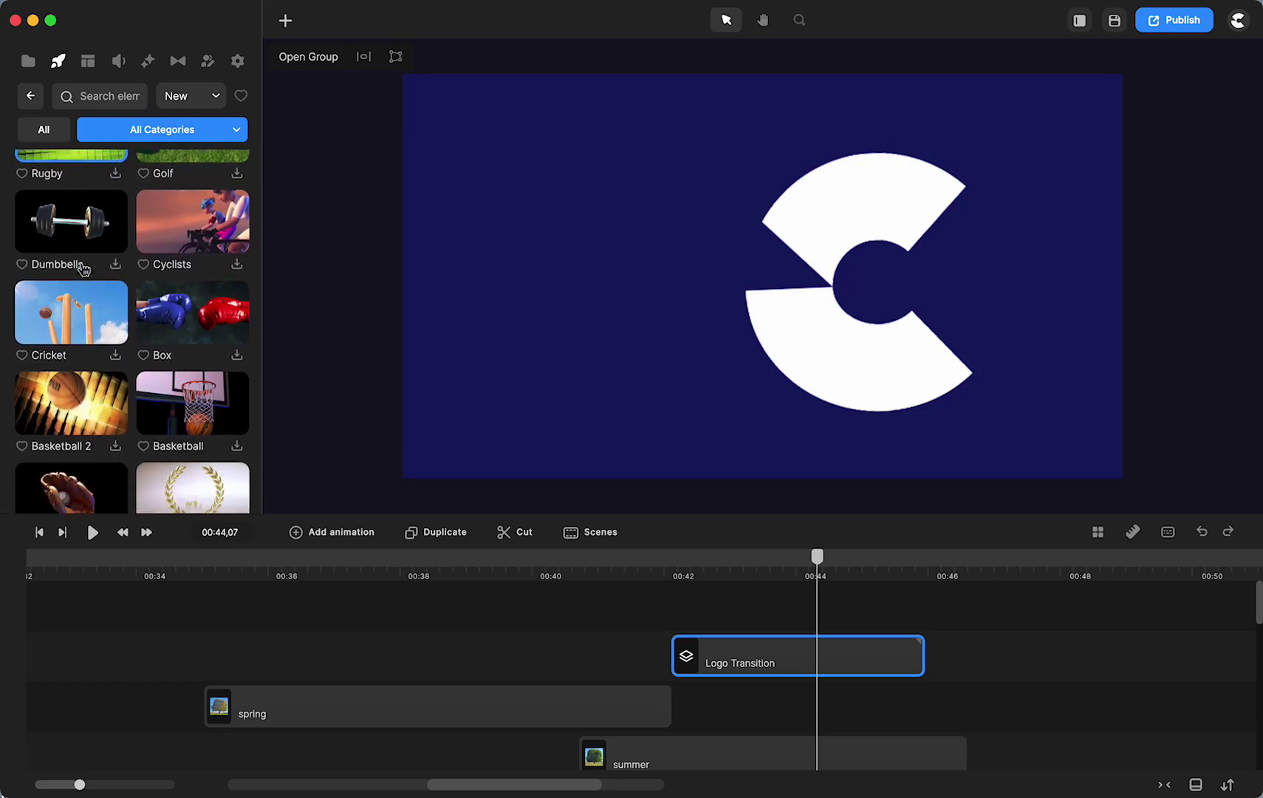
pyautogui.scroll(-2, 83, 269)
pyautogui.scroll(-5, 84, 269)
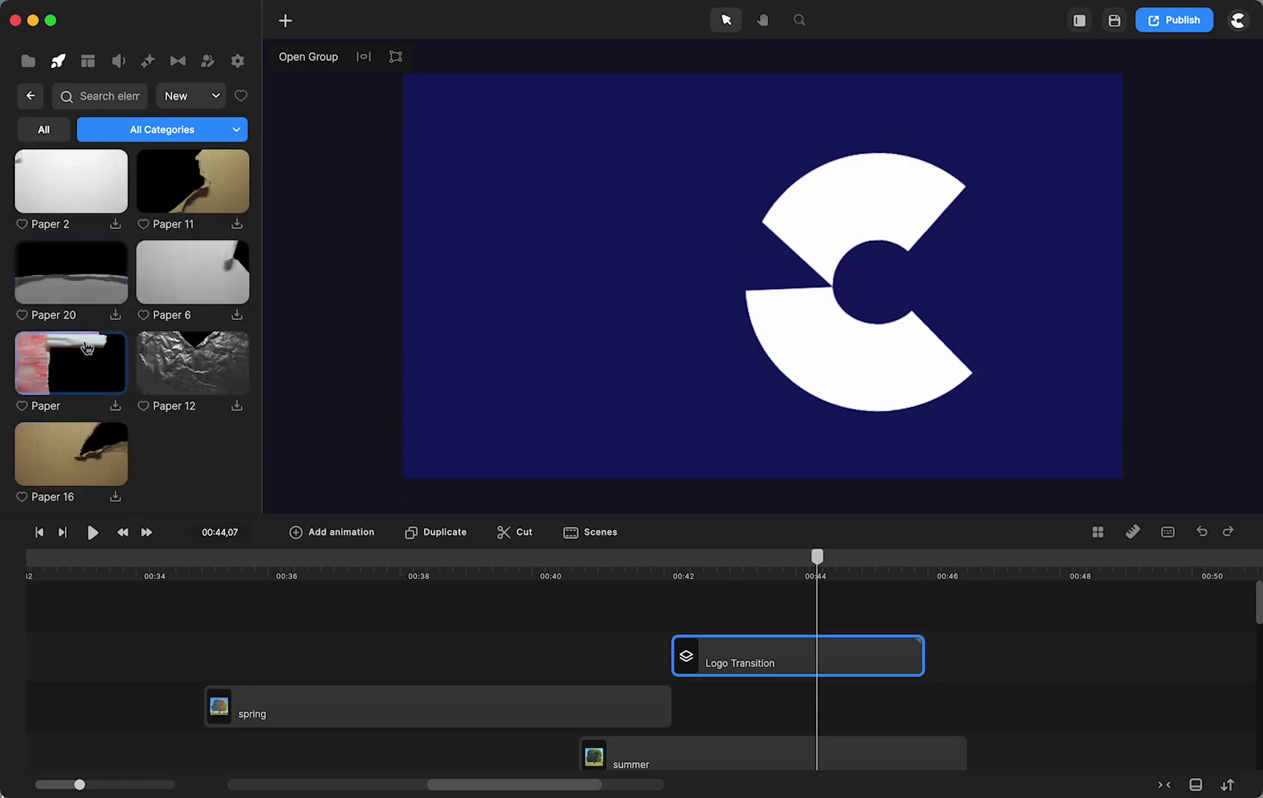